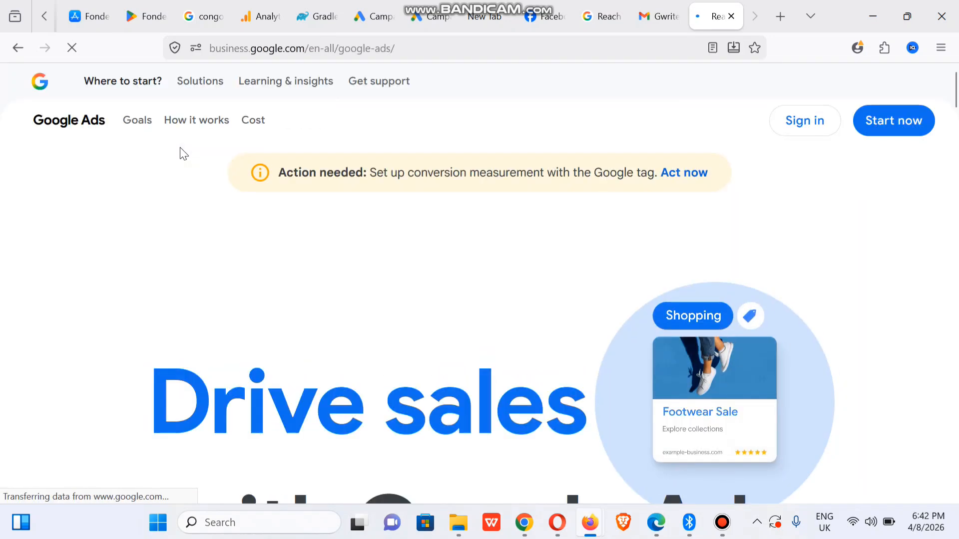
- Sign in to Google Ads from the product home page
click(792, 134)
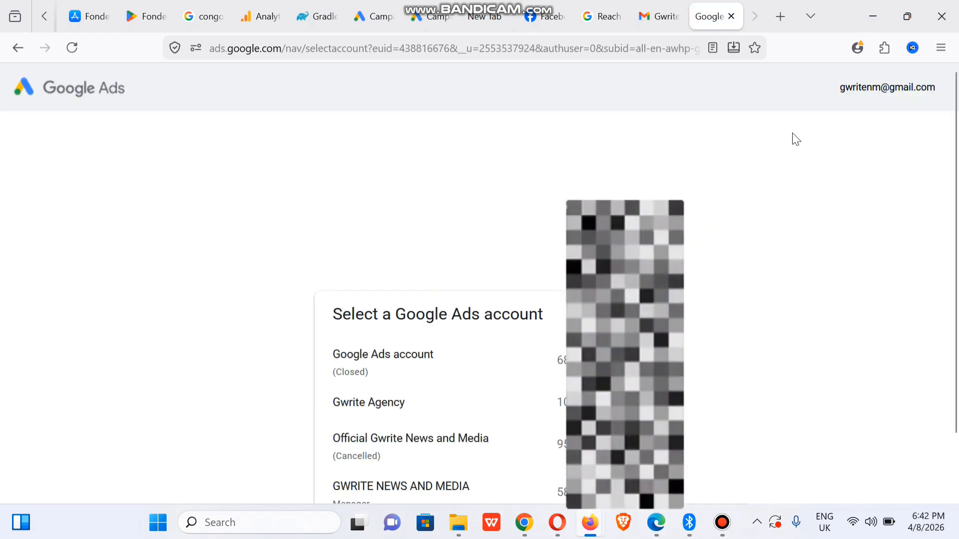
- Open the Fondeka ads account and show conversions instead of cost in the overview metrics
scroll(542, 442, down, 2)
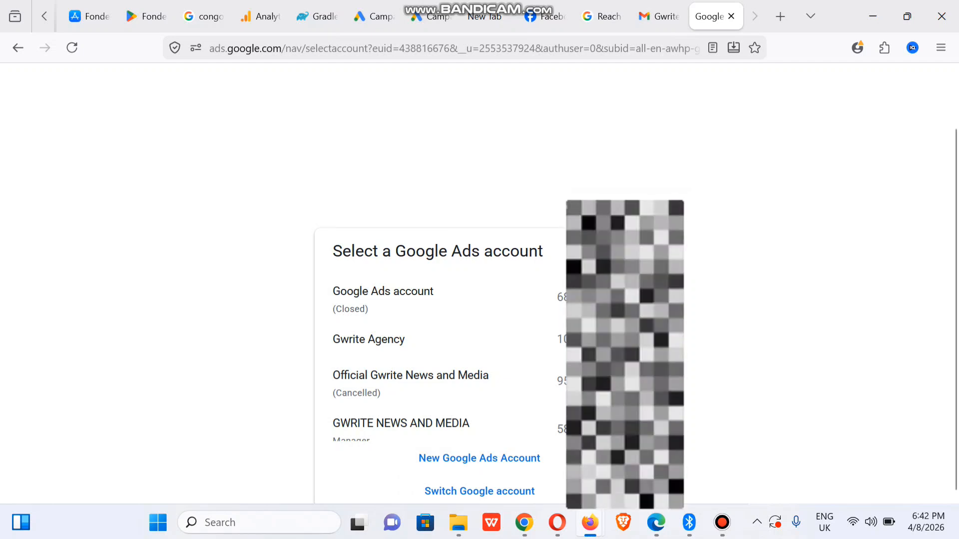
scroll(449, 352, down, 2)
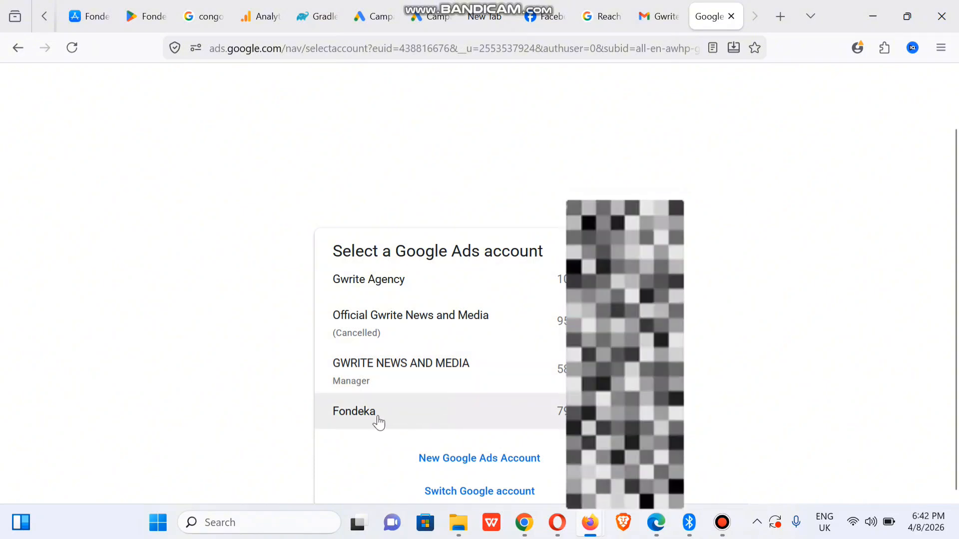
click(413, 414)
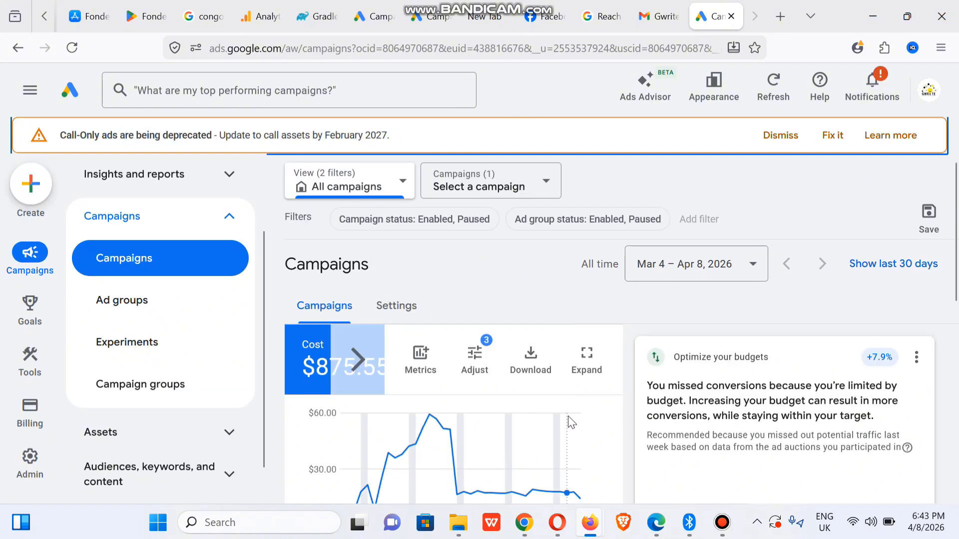
drag(954, 227, 957, 270)
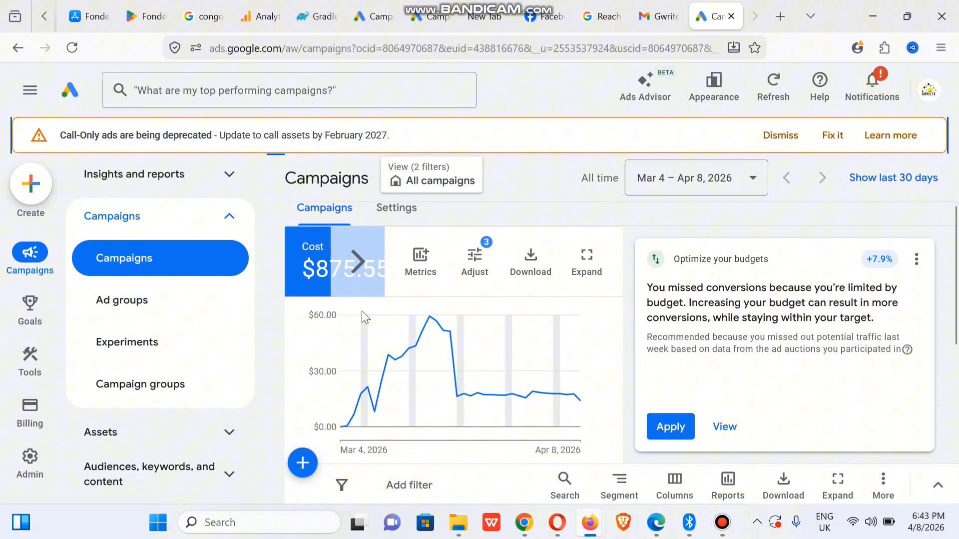
click(361, 258)
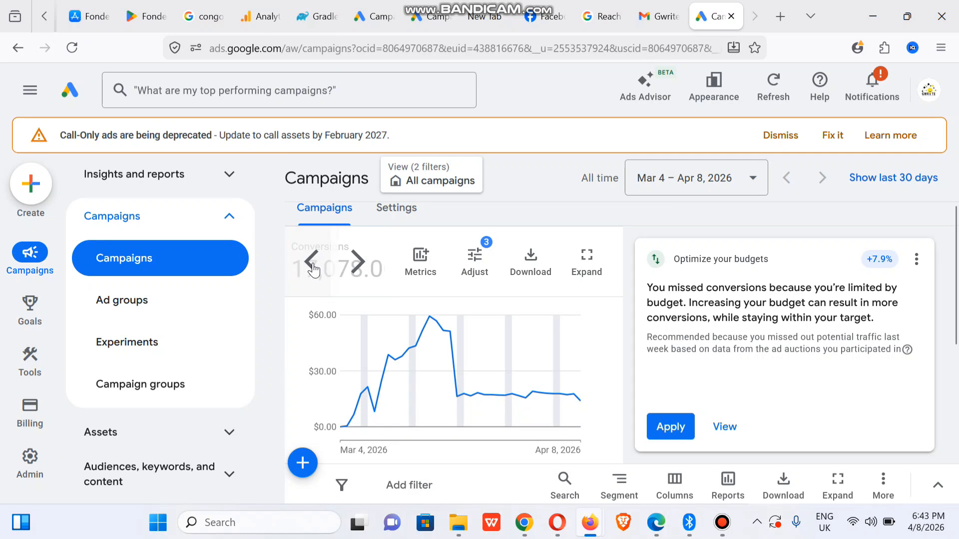
- Create a new campaign with the App promotion objective, App type and App installs subtype
click(38, 191)
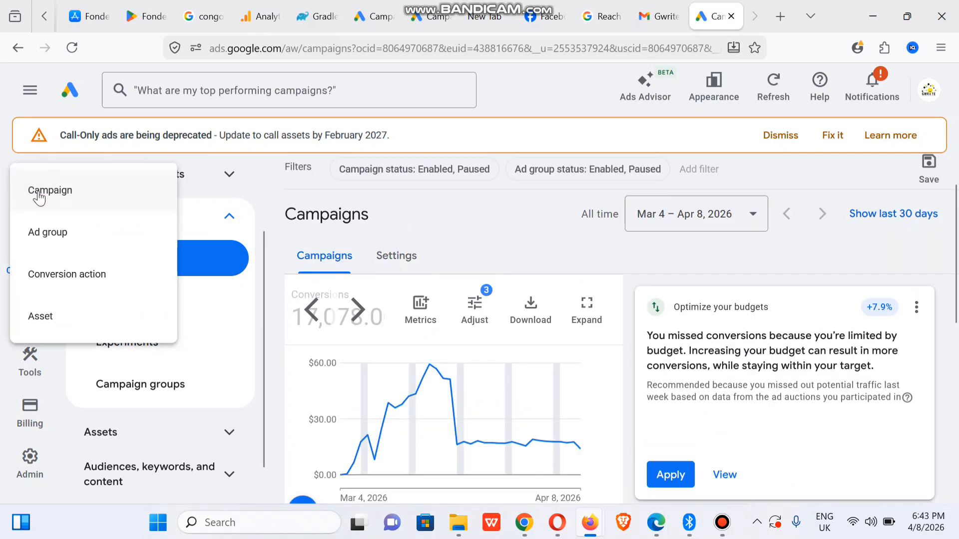
click(110, 198)
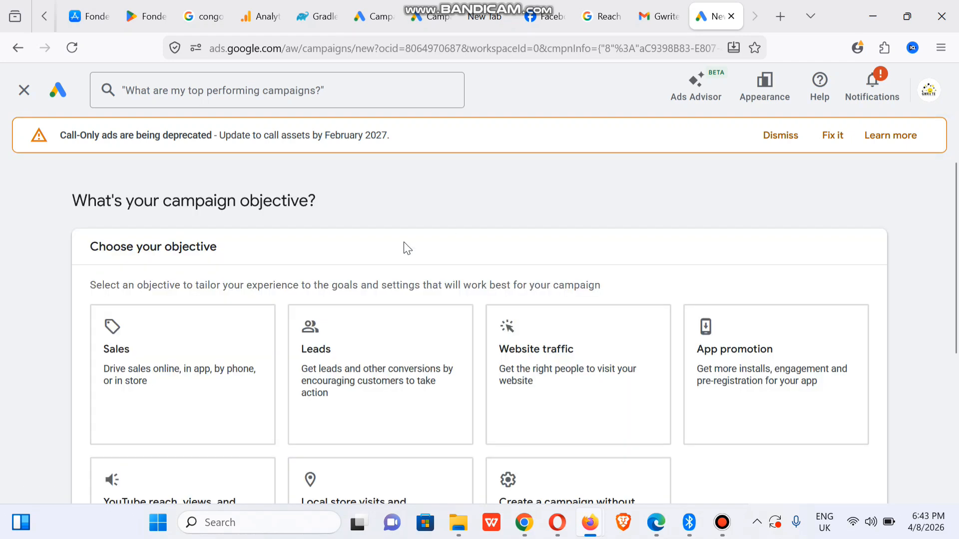
scroll(955, 242, down, 2)
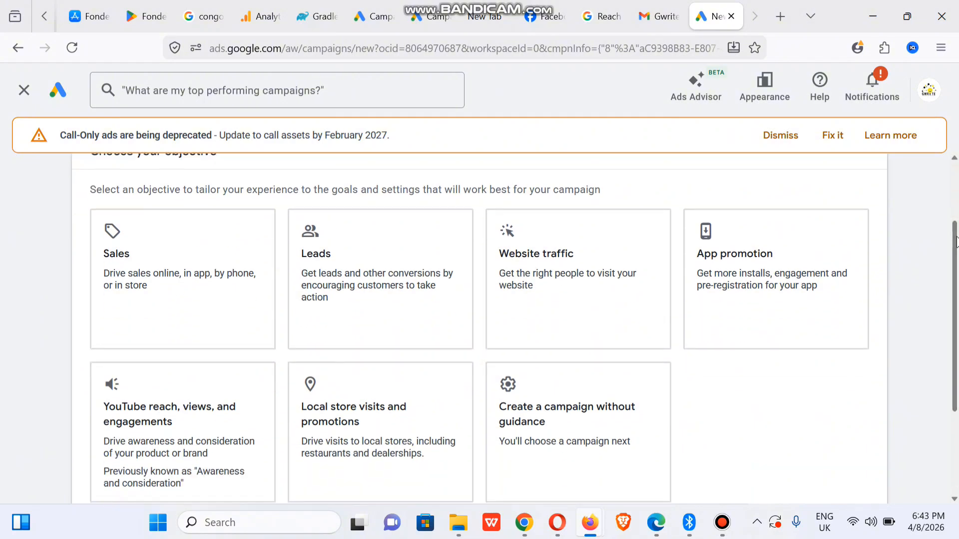
click(759, 285)
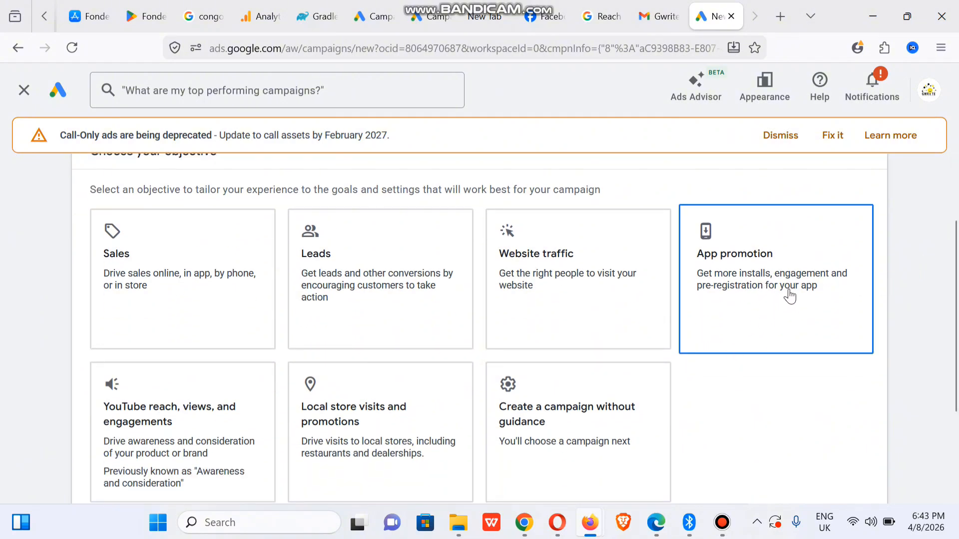
click(774, 287)
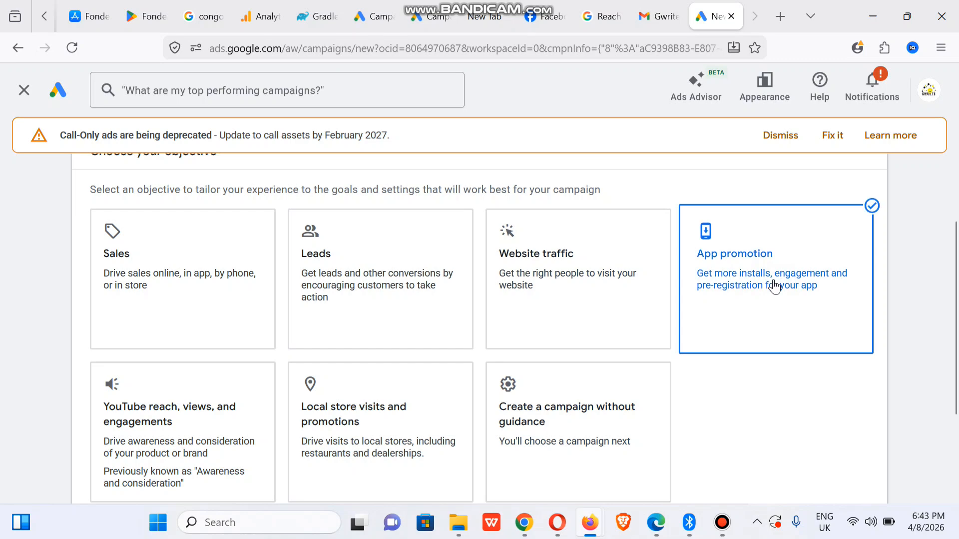
drag(955, 318, 950, 474)
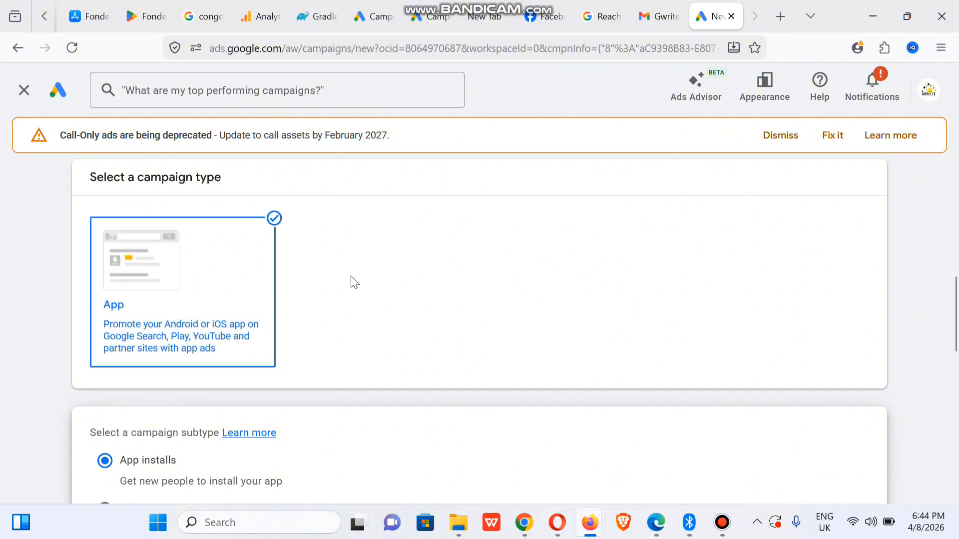
drag(956, 339, 957, 364)
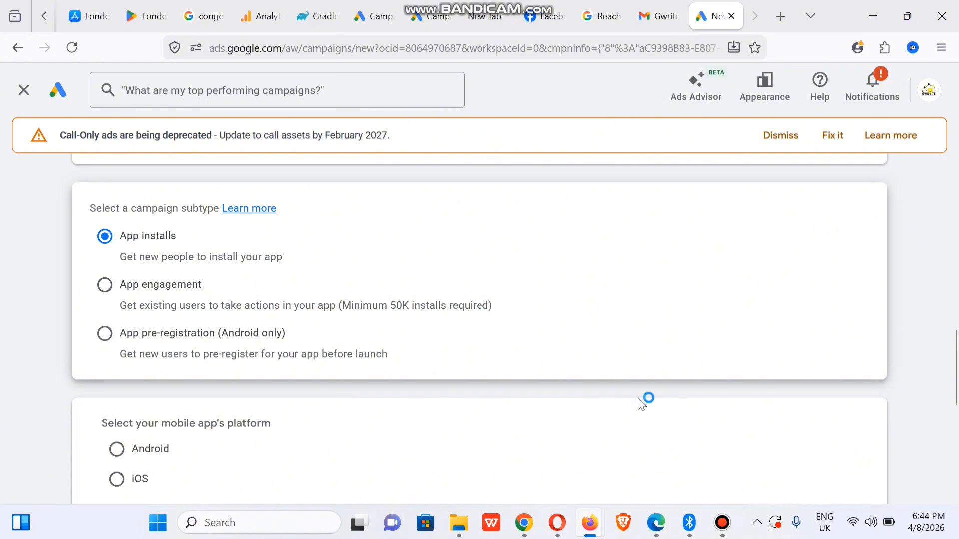
- Link the Android Fondeka app, found by searching 'fondeka'
scroll(957, 397, down, 3)
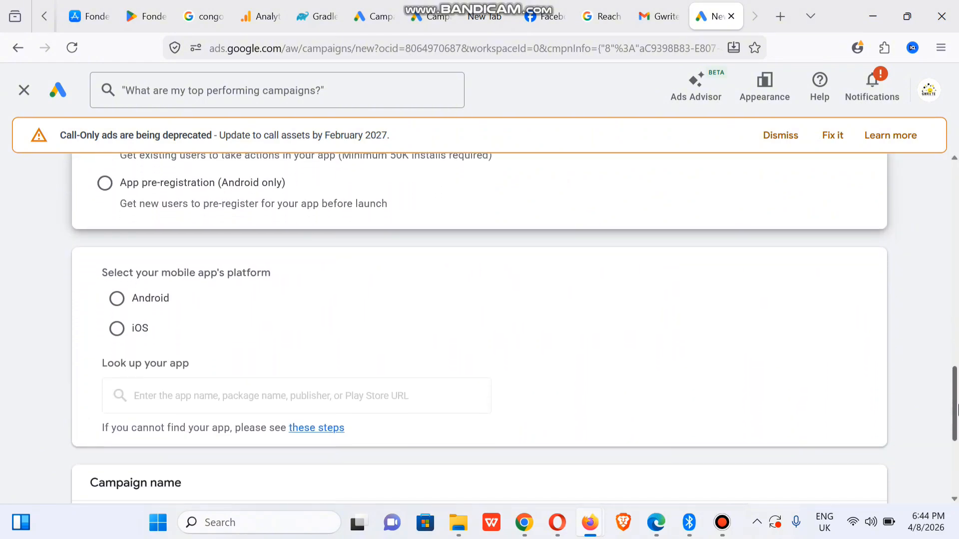
click(119, 305)
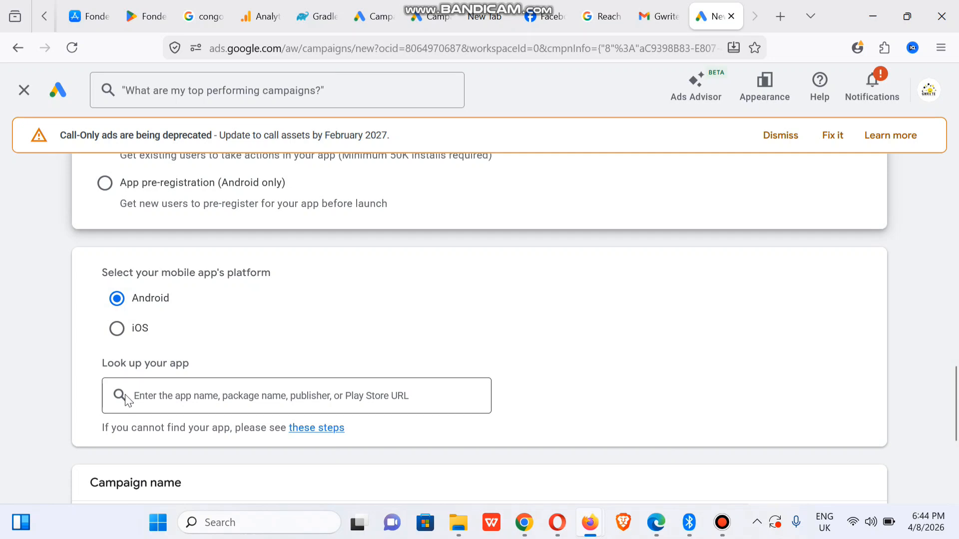
click(282, 401)
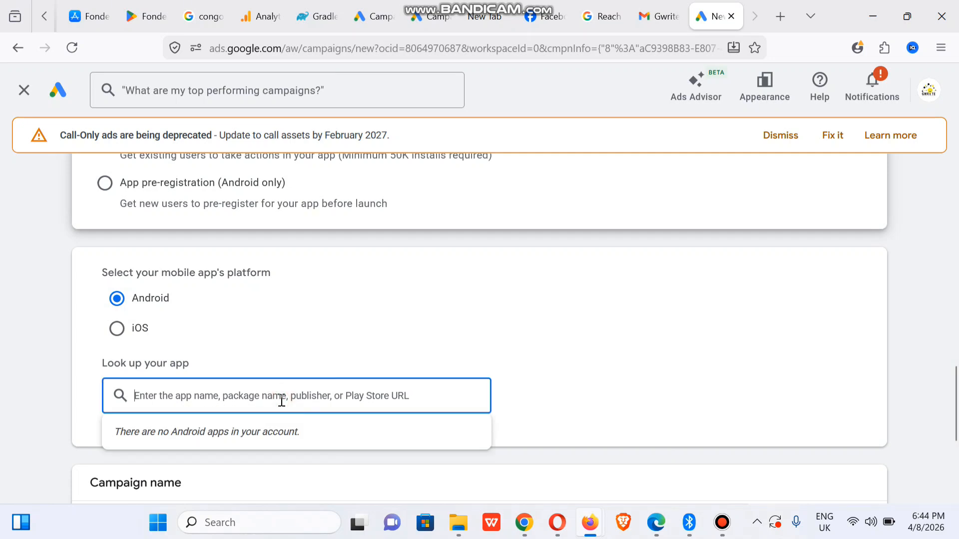
text(fon)
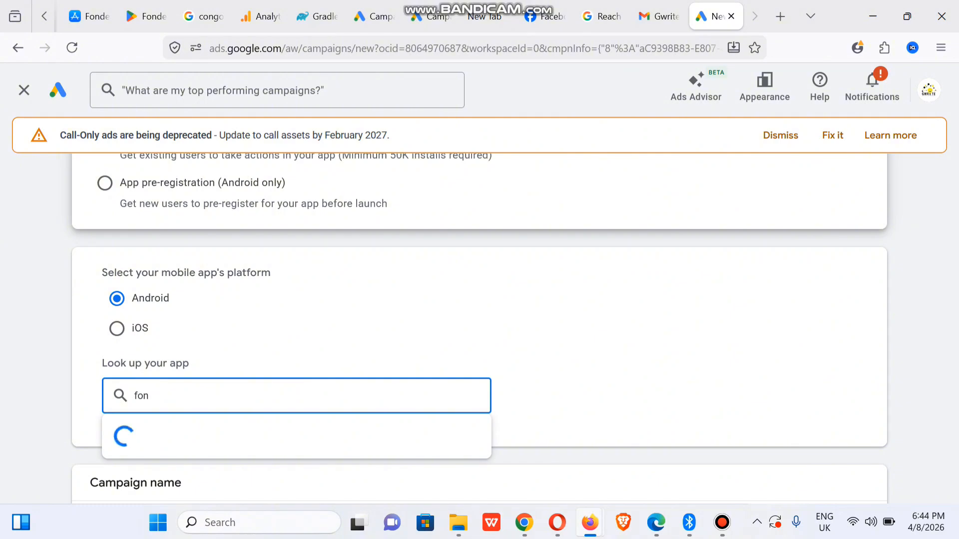
text(deka)
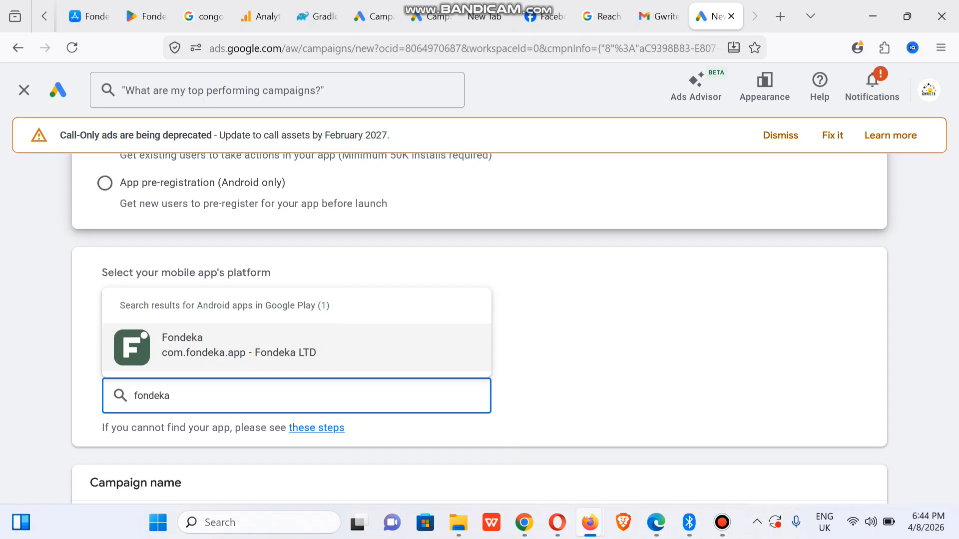
click(340, 349)
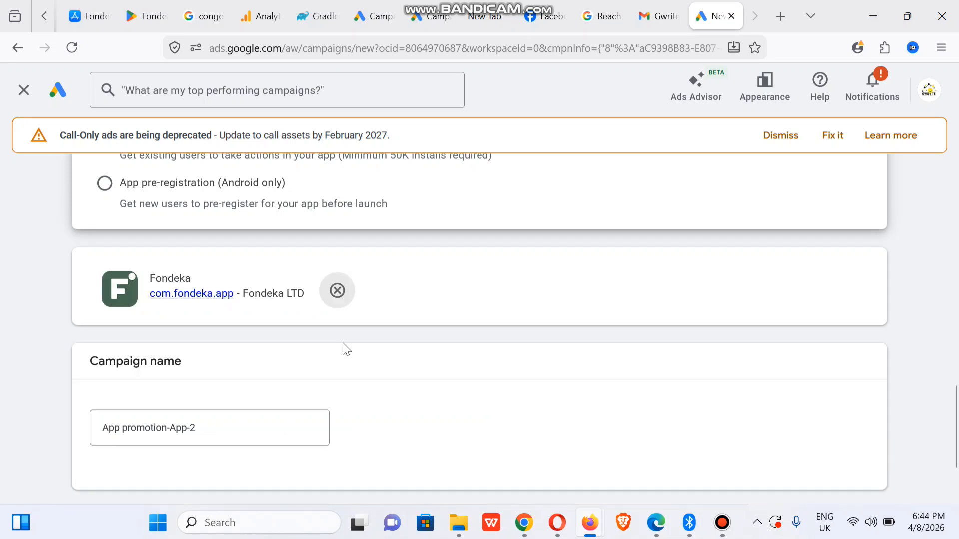
- Name the campaign 'April 2026 Installs' and continue to campaign settings
click(152, 433)
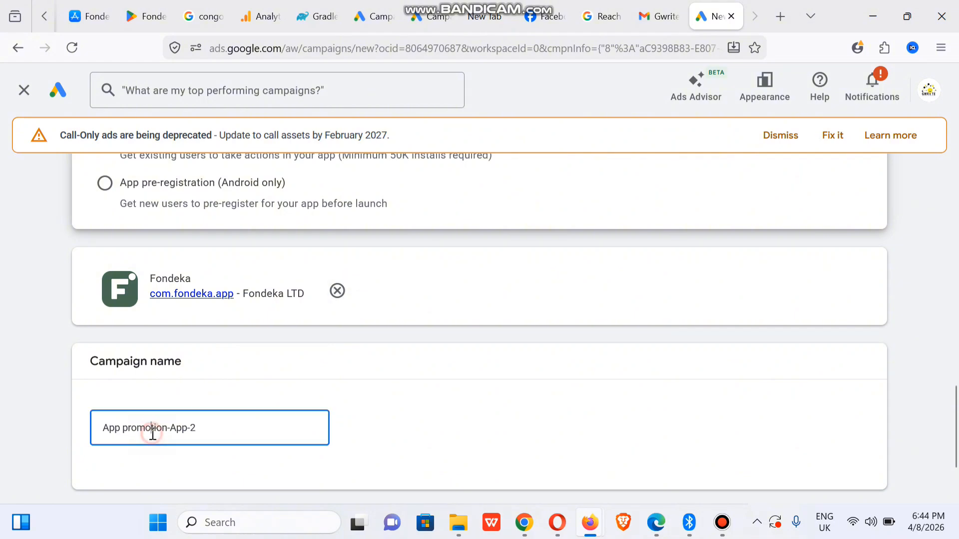
key(ctrl+a)
text(April)
scroll(955, 415, down, 3)
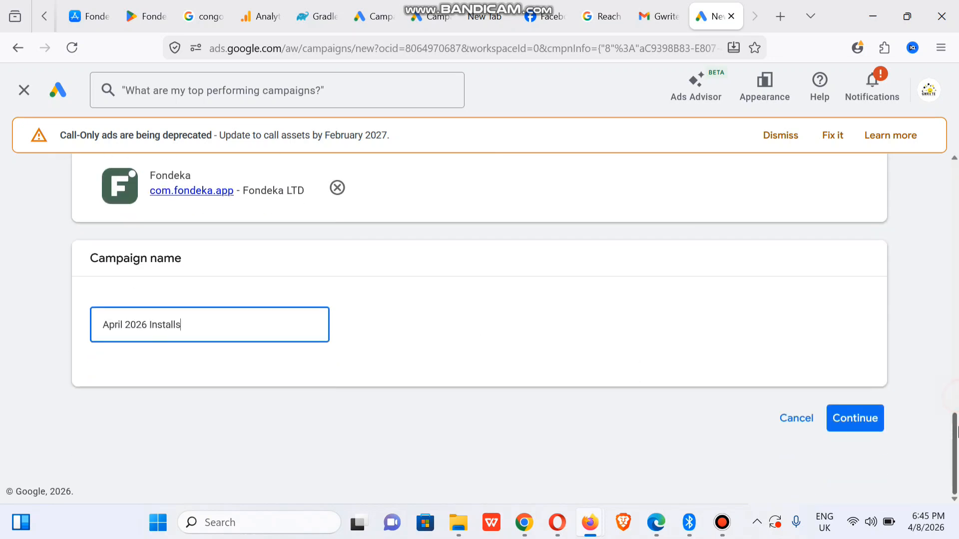
click(855, 422)
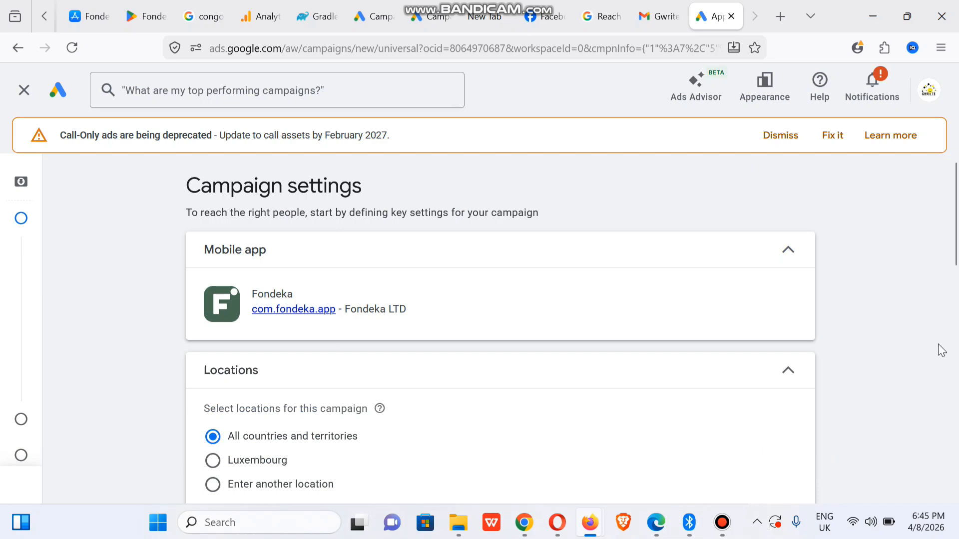
- Target only Democratic Republic of the Congo, found by searching 'con', instead of all countries
scroll(958, 237, down, 3)
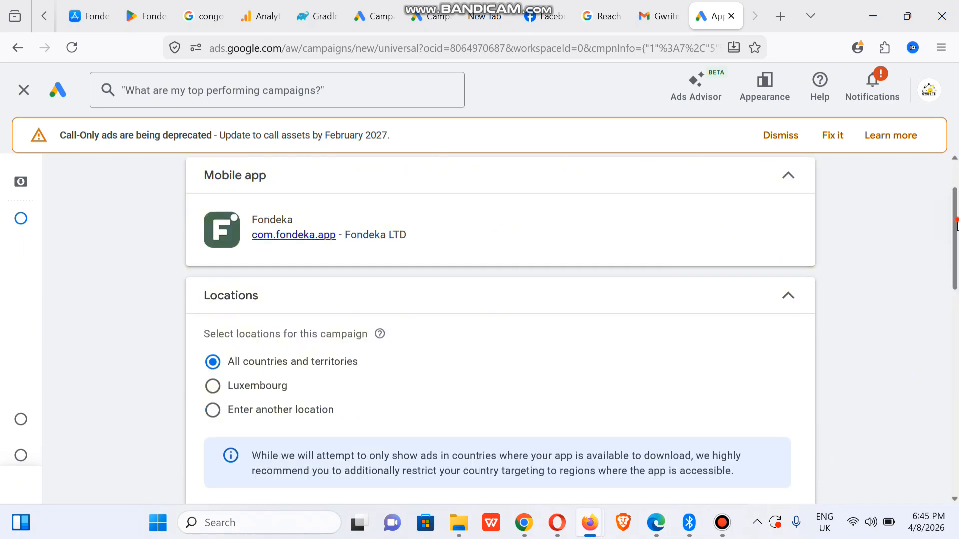
scroll(958, 229, up, 3)
scroll(957, 219, down, 1)
drag(958, 218, 957, 267)
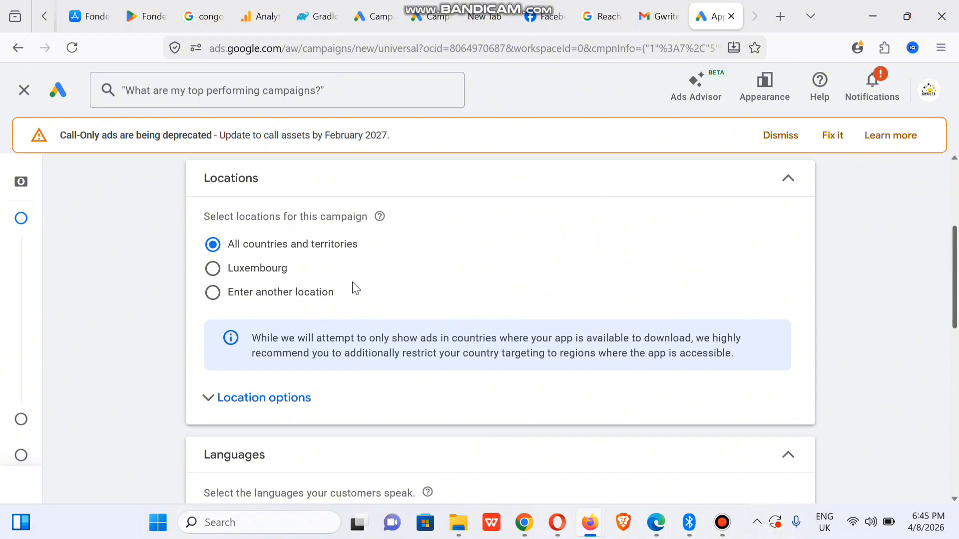
click(213, 295)
click(274, 335)
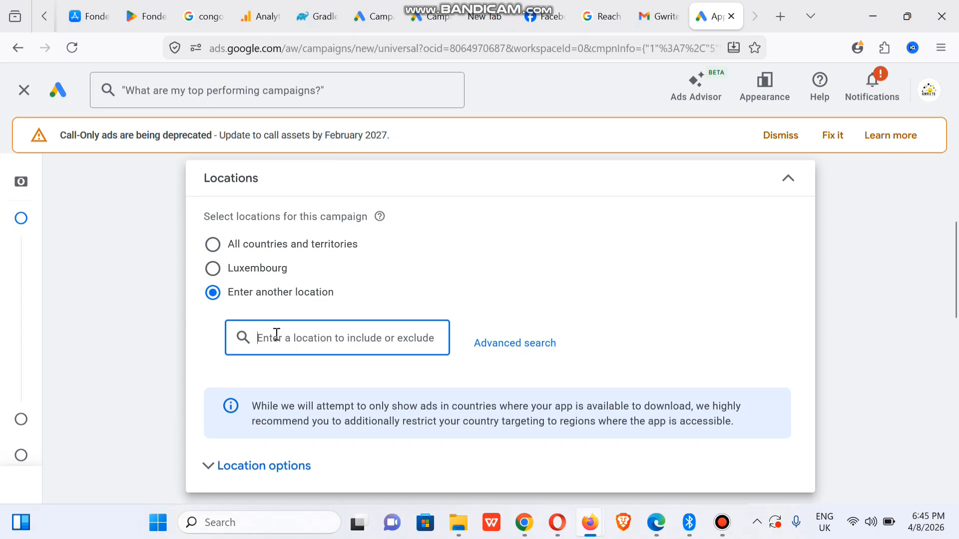
text(con)
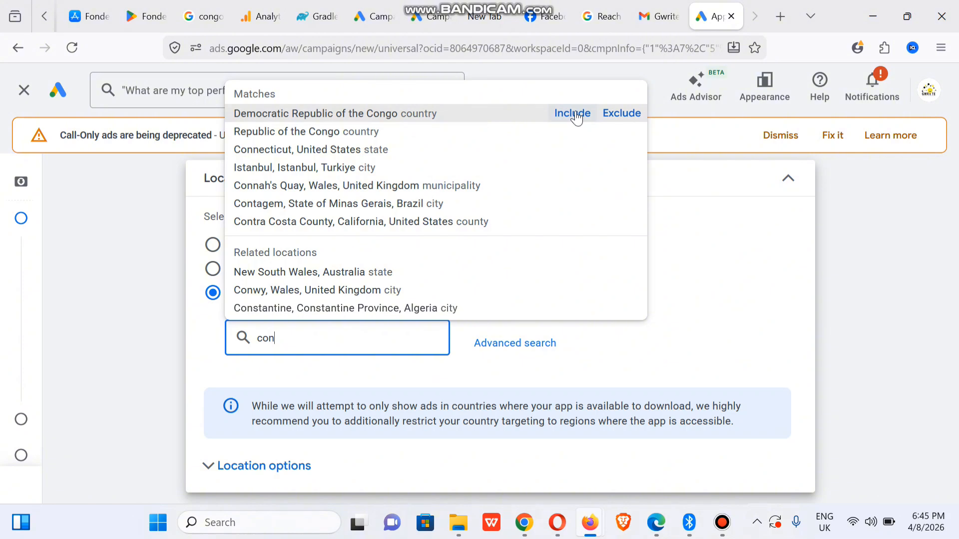
click(577, 117)
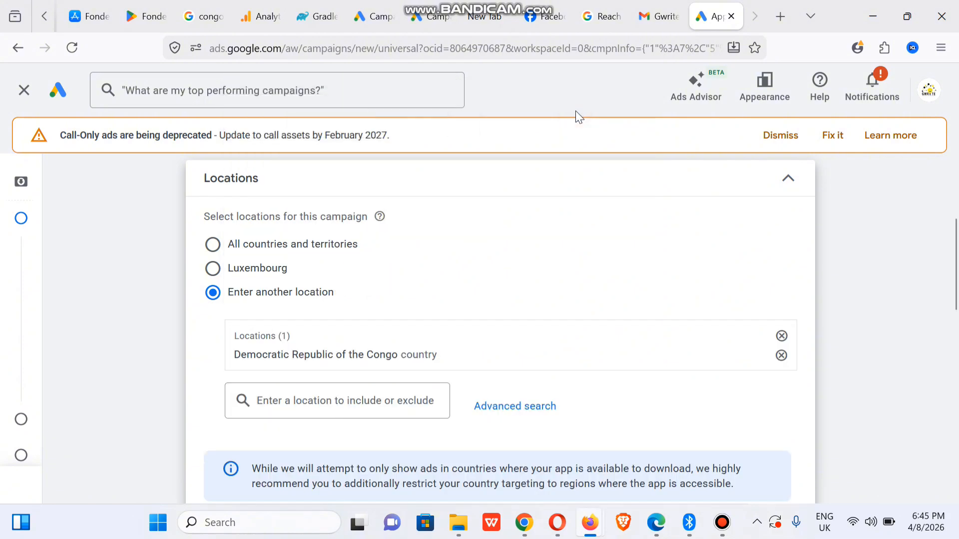
drag(957, 263, 958, 349)
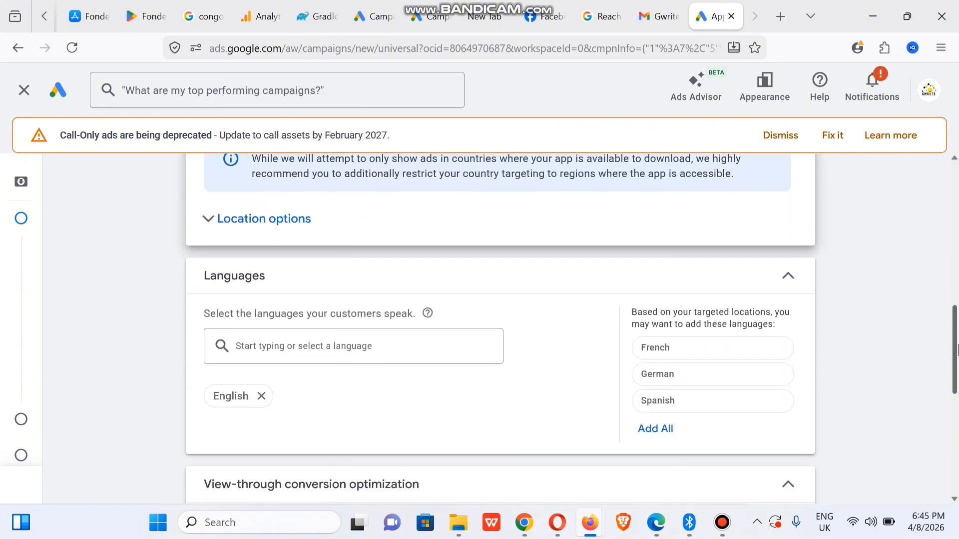
- Add French to the campaign's targeted languages alongside English
click(215, 220)
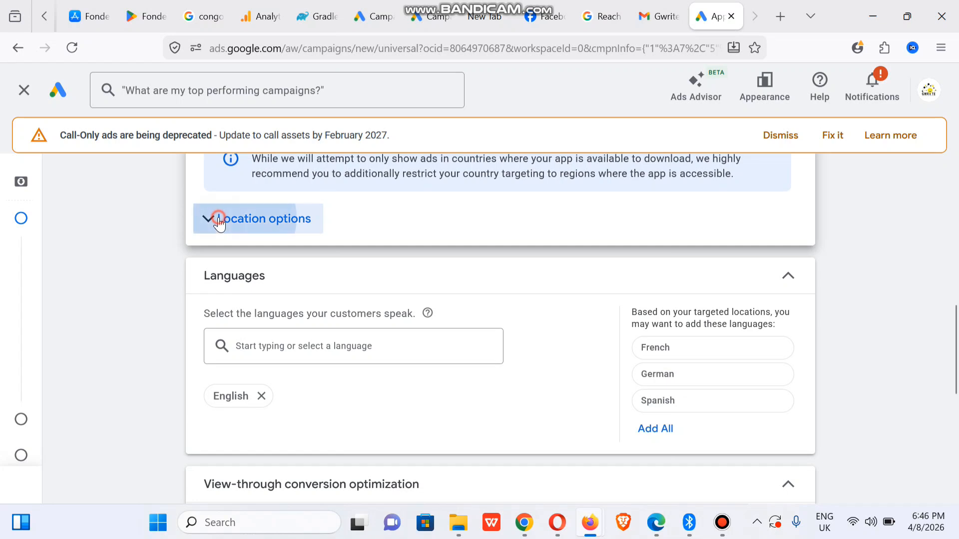
drag(957, 320, 957, 383)
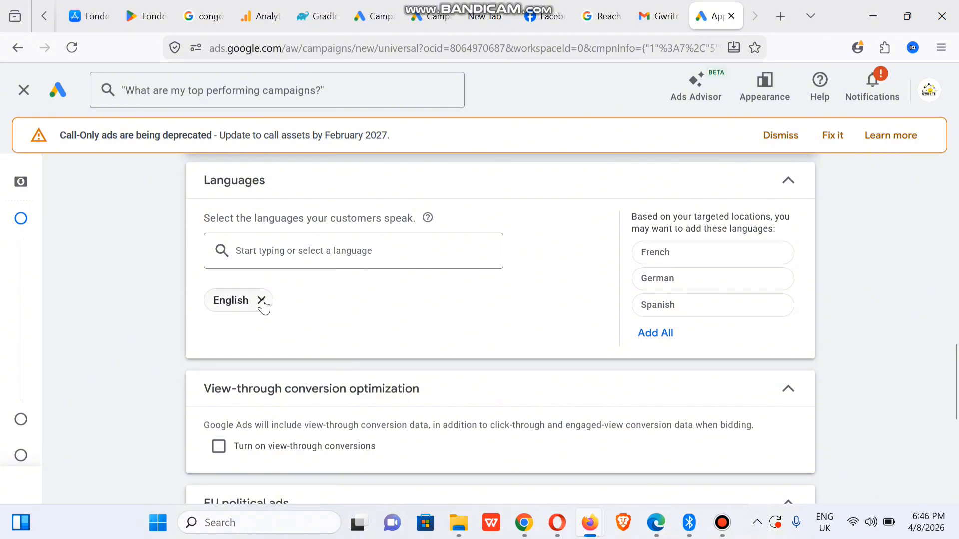
click(295, 250)
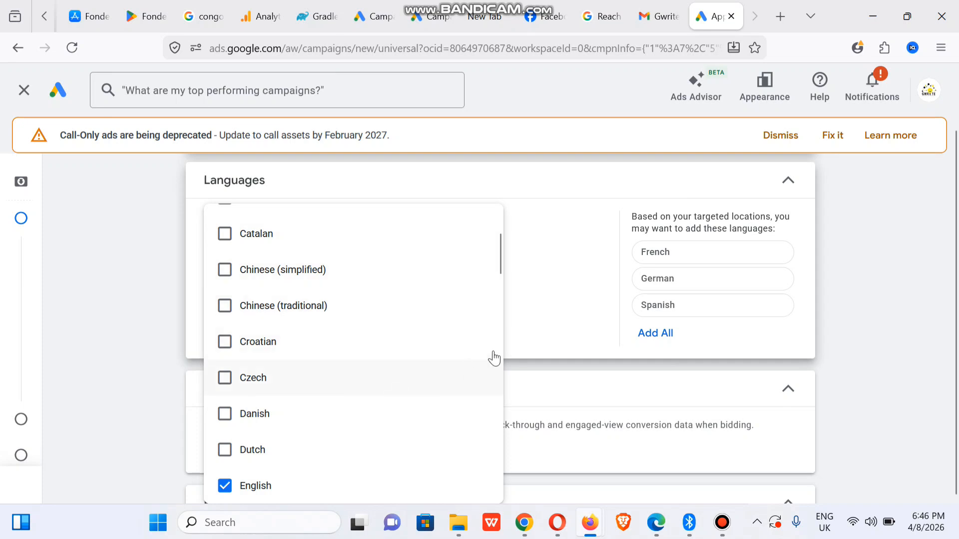
drag(500, 253, 507, 289)
scroll(507, 292, down, 2)
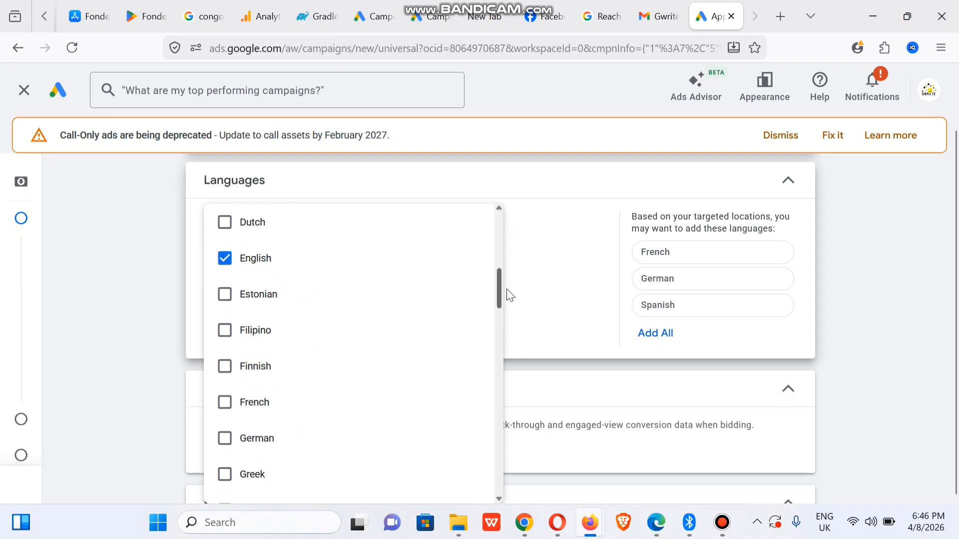
scroll(507, 295, down, 3)
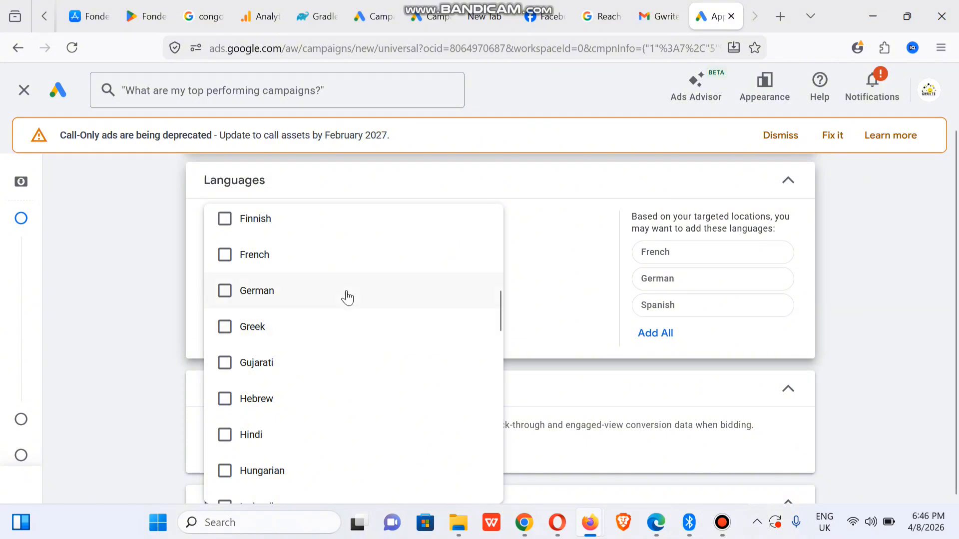
click(230, 254)
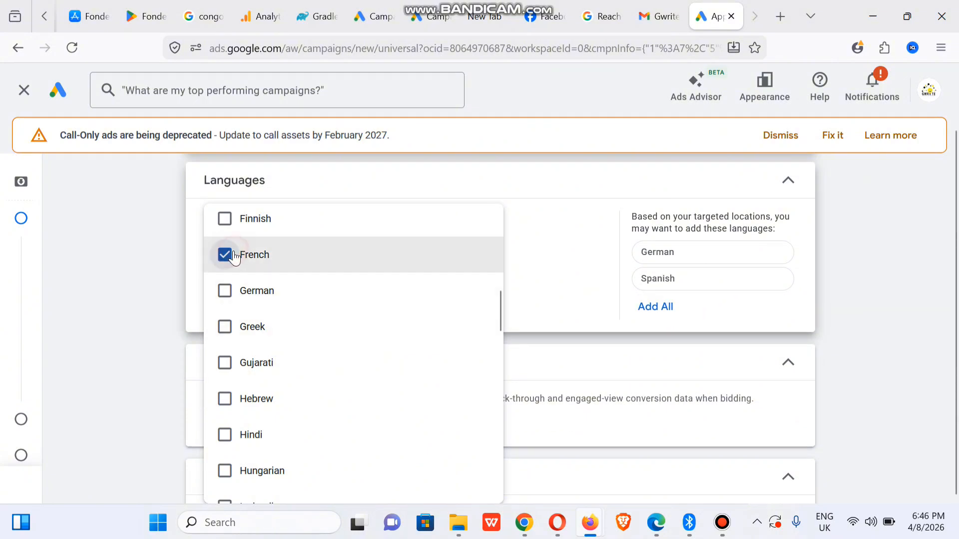
click(151, 259)
- Declare the account won't run EU political ads, expand More settings, and proceed to Ad group
scroll(151, 259, down, 2)
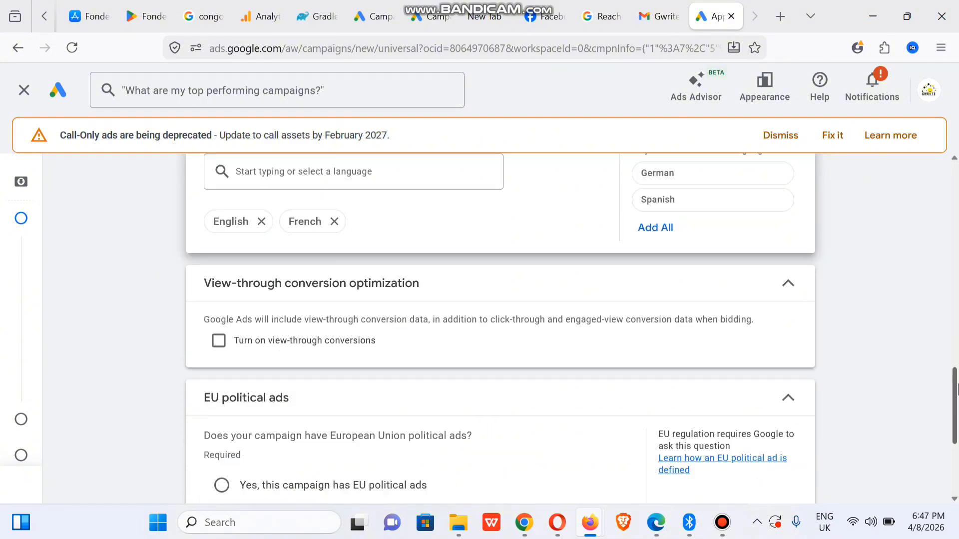
drag(957, 389, 956, 414)
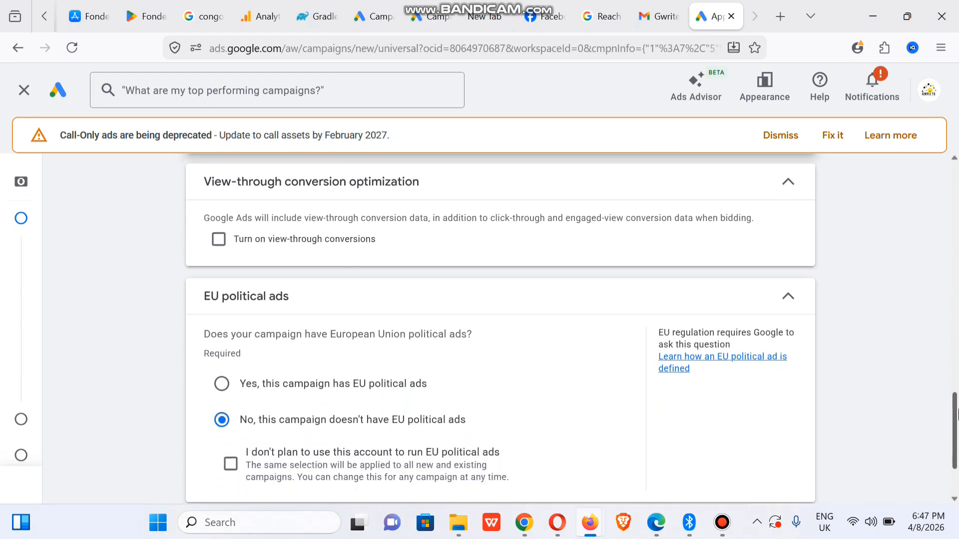
scroll(276, 378, down, 3)
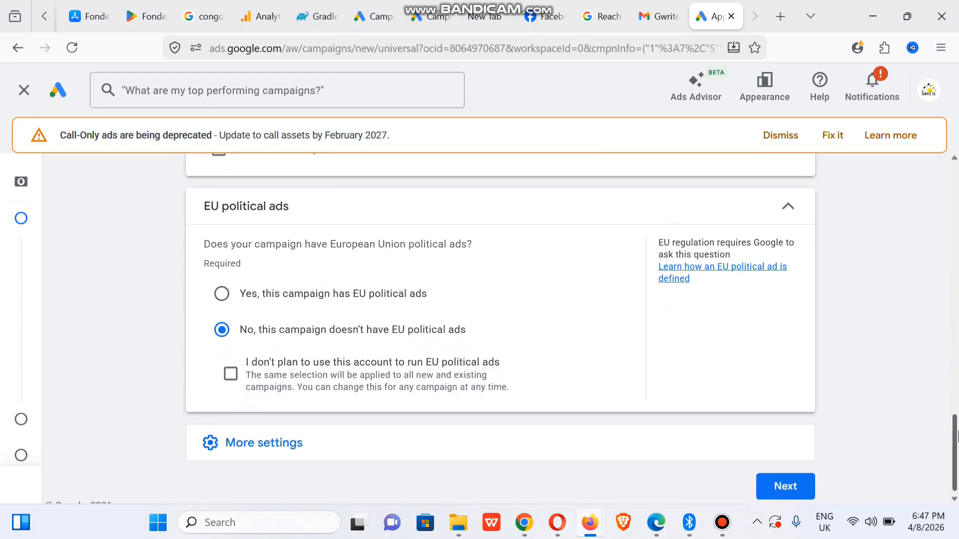
click(231, 360)
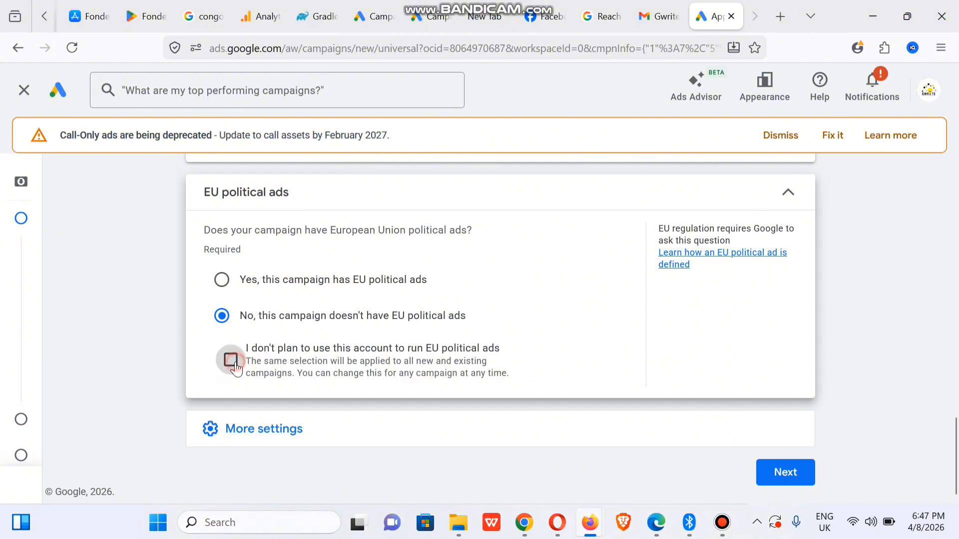
click(282, 439)
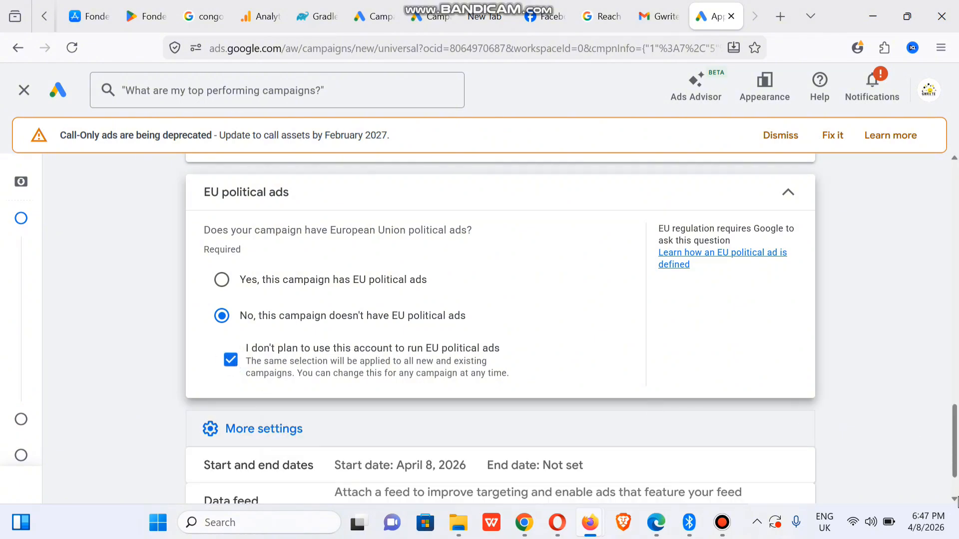
scroll(956, 439, down, 2)
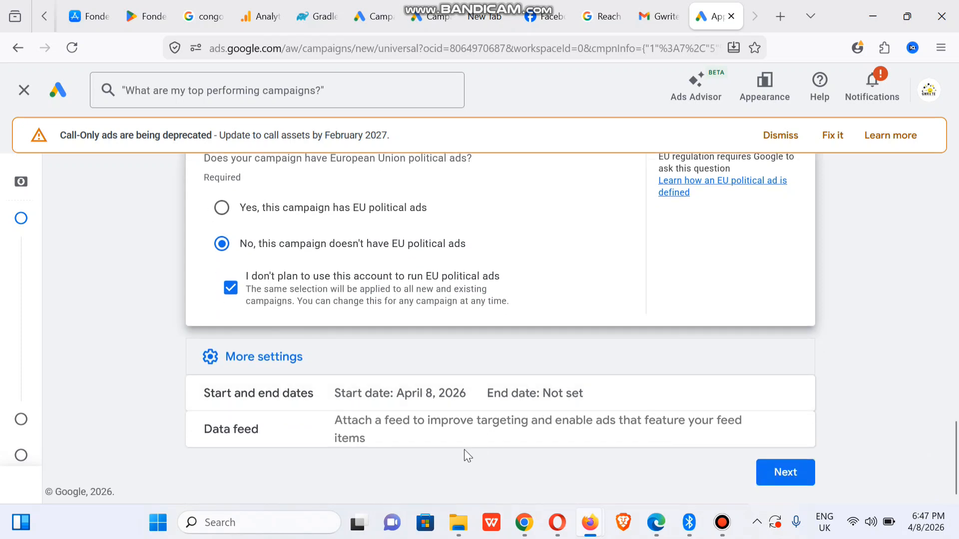
click(802, 485)
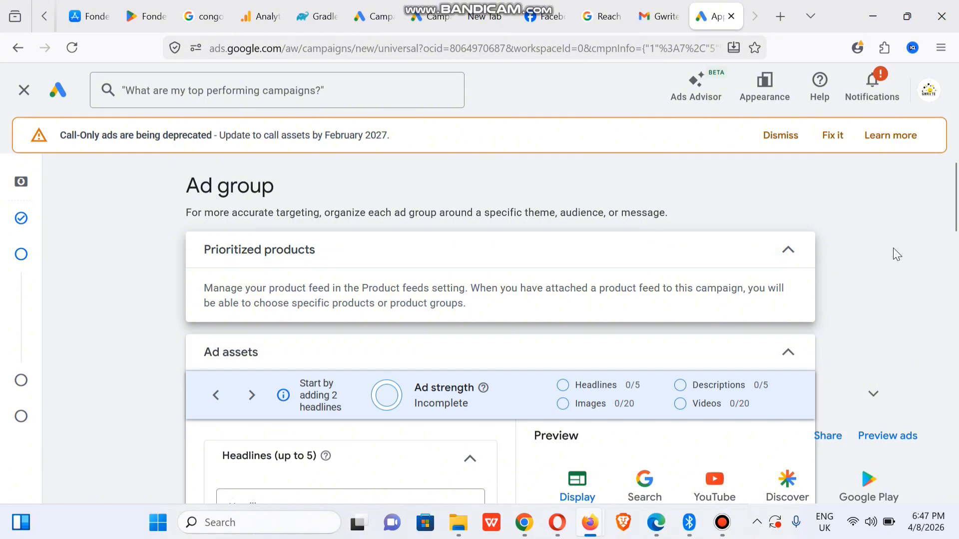
- Paste the Keep tagline 'Fondeka - Votre partenaire de paiement' into the first ad headline
drag(957, 228, 957, 279)
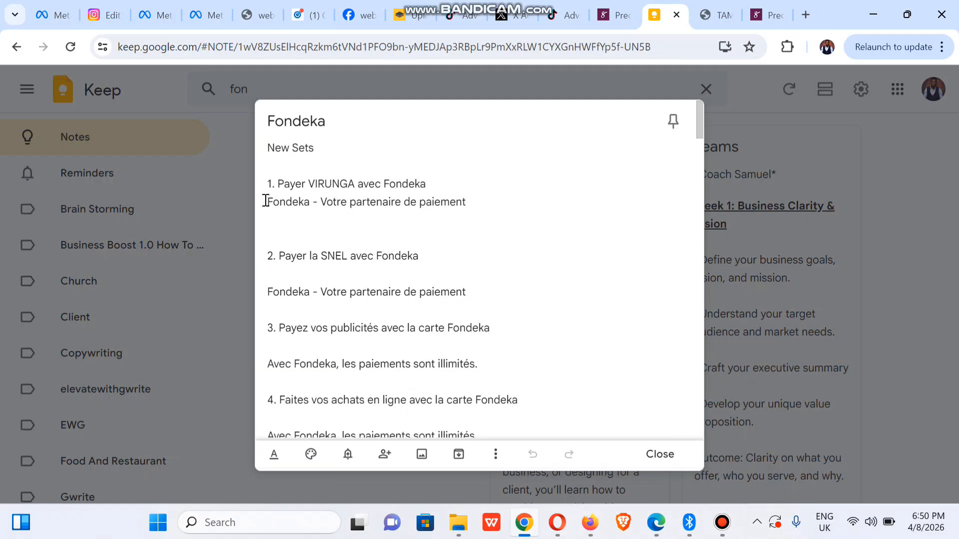
drag(266, 201, 472, 202)
key(ctrl+c)
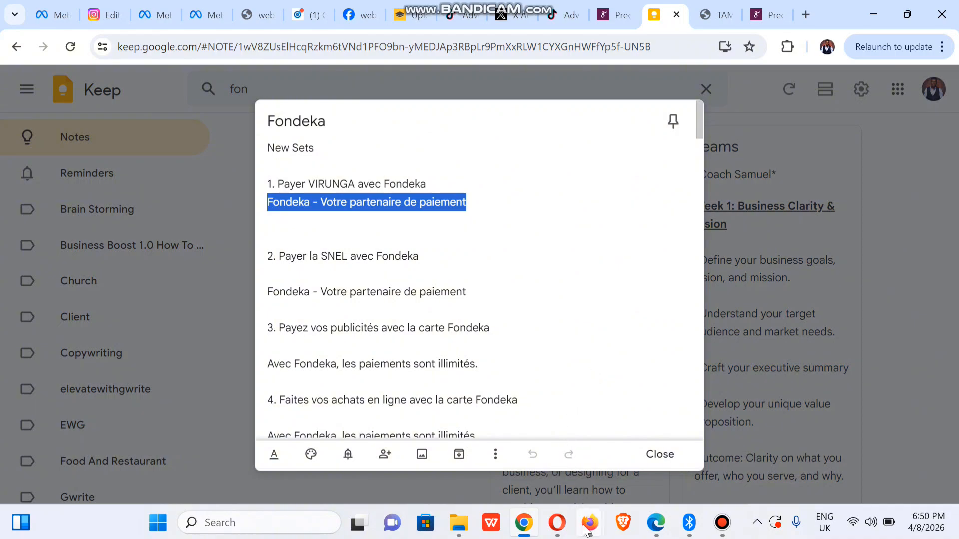
click(588, 525)
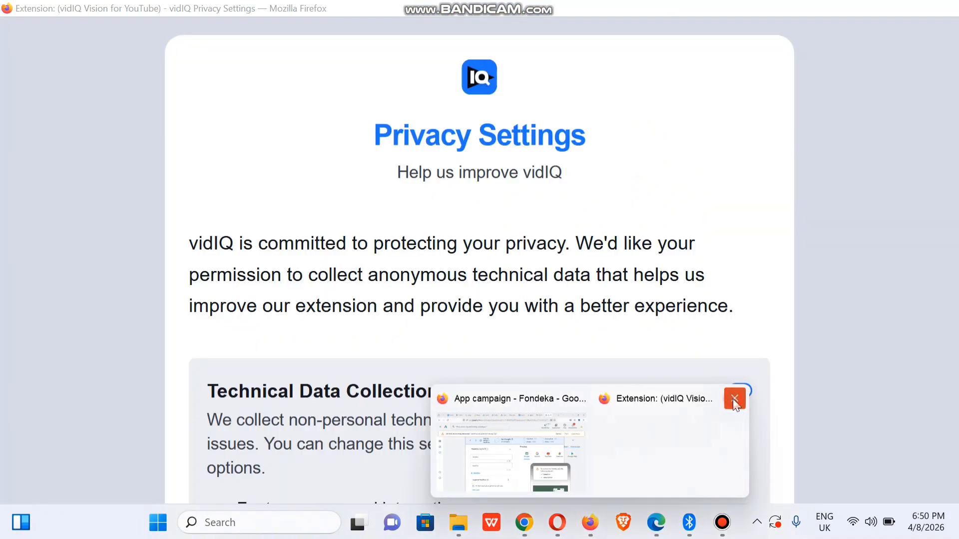
click(733, 399)
click(568, 424)
click(326, 285)
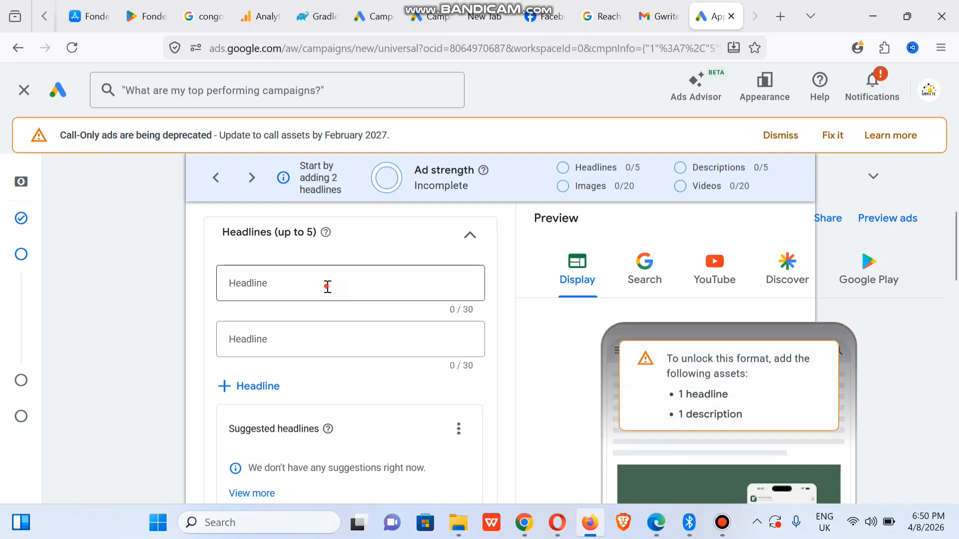
key(ctrl+v)
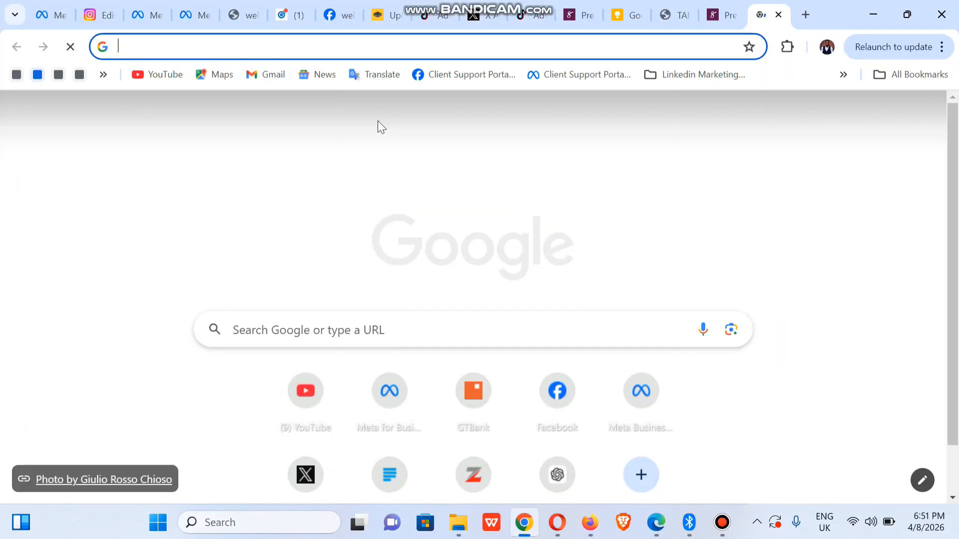
- Go to chatgpt.com and choose Add photos & files to attach an image to a new chat
text(chatgpt.com)
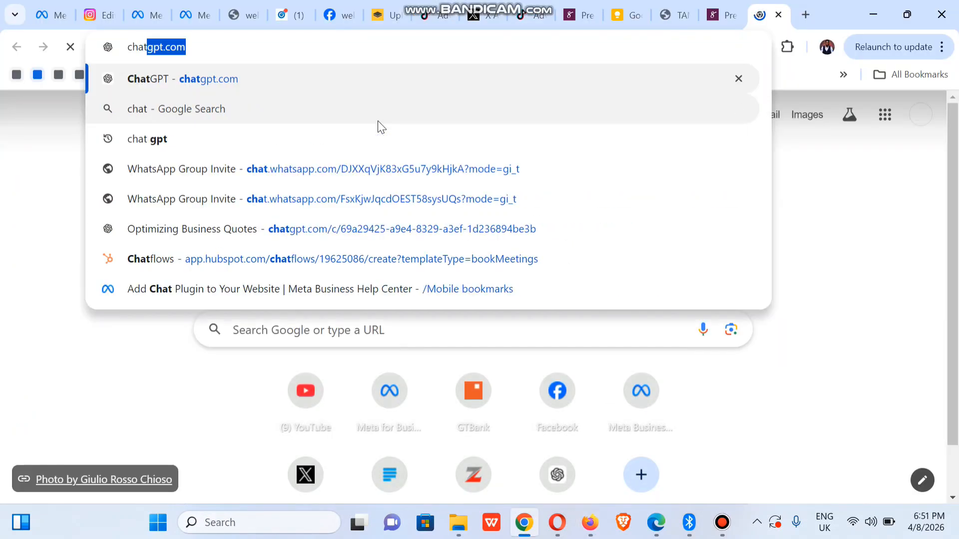
key(Return)
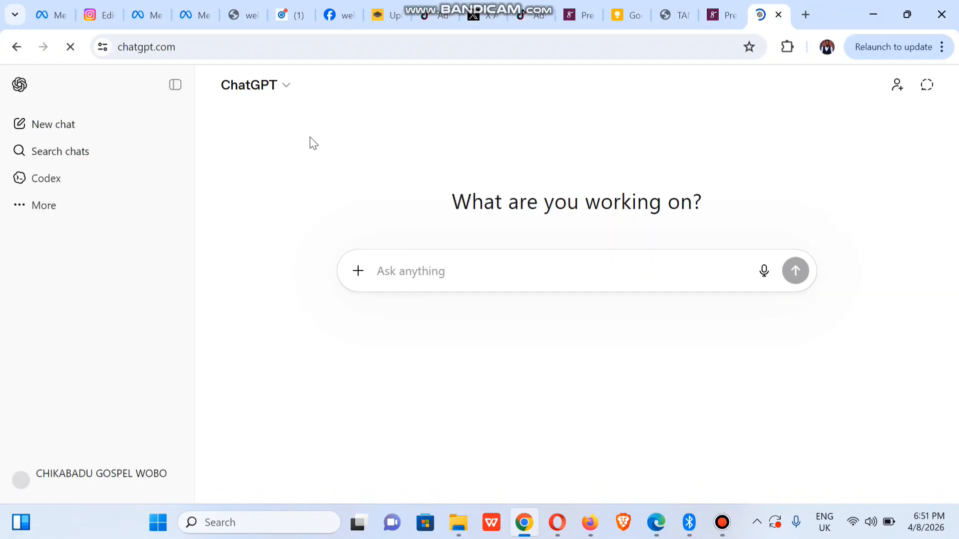
click(355, 272)
click(356, 274)
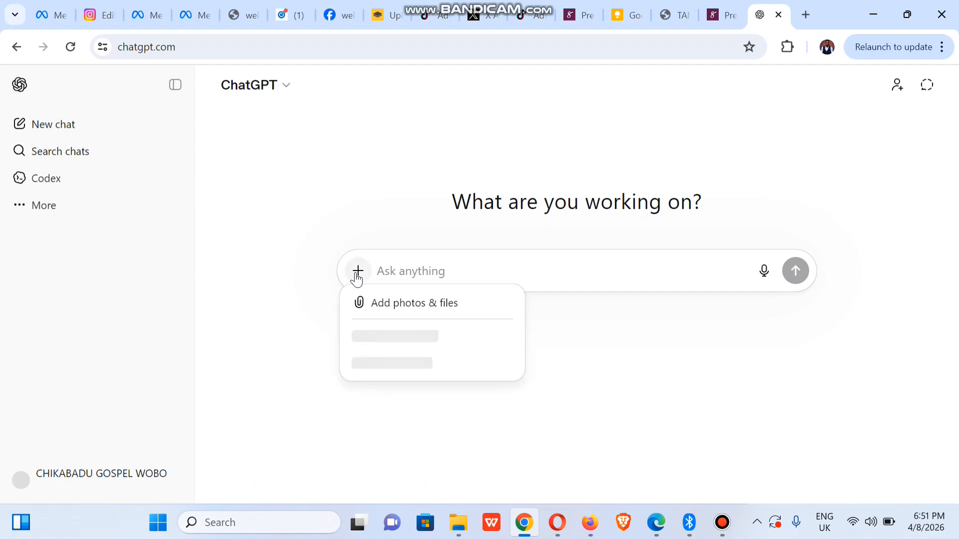
click(382, 309)
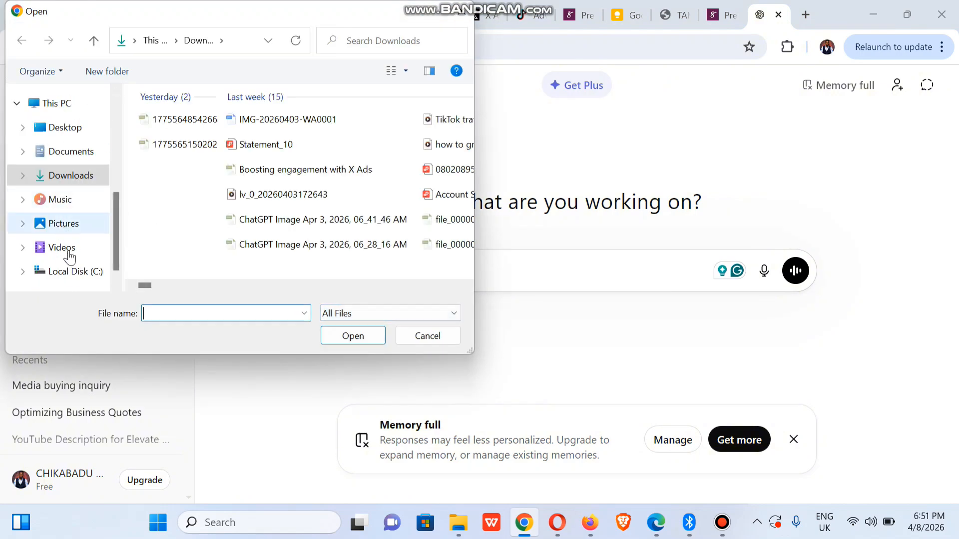
- Attach the bills image from the Clients > fondeka folder to the ChatGPT prompt
click(61, 223)
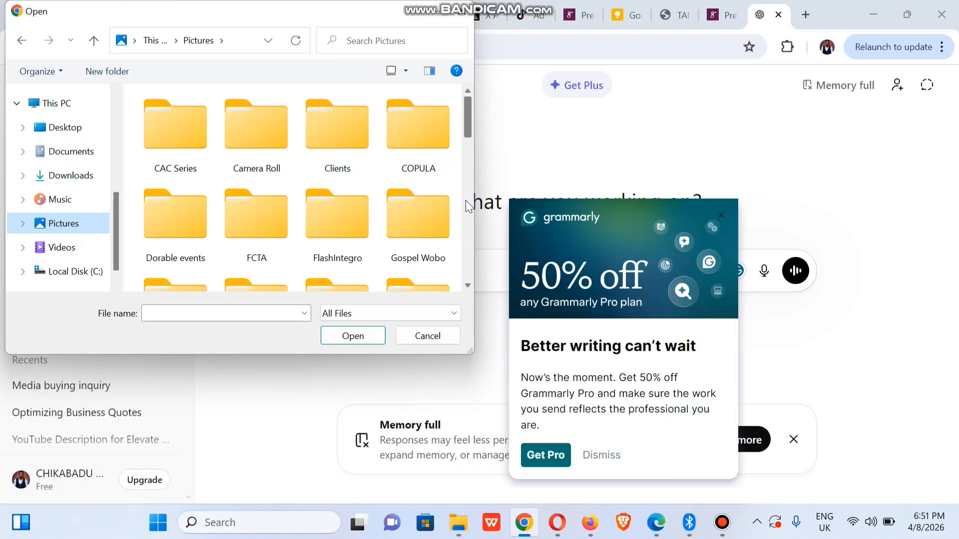
click(465, 201)
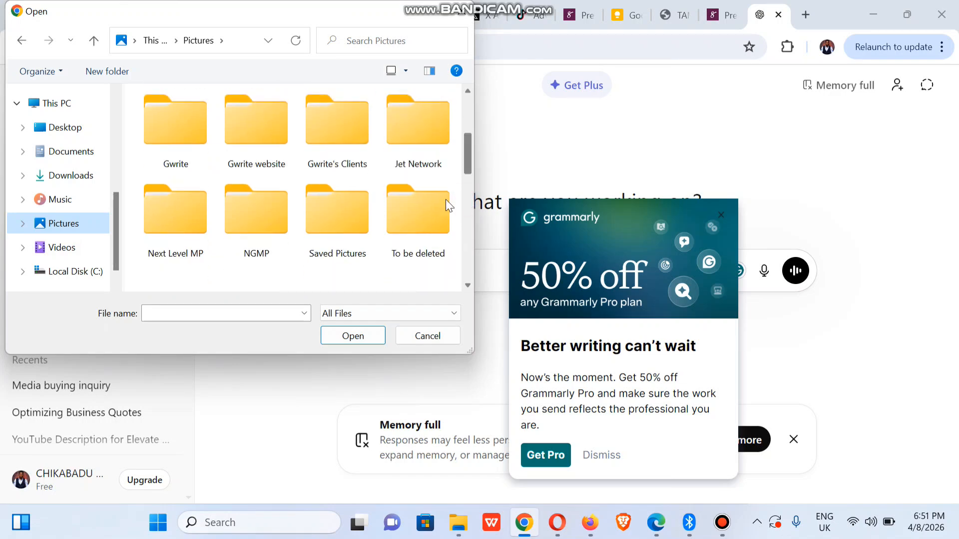
click(468, 122)
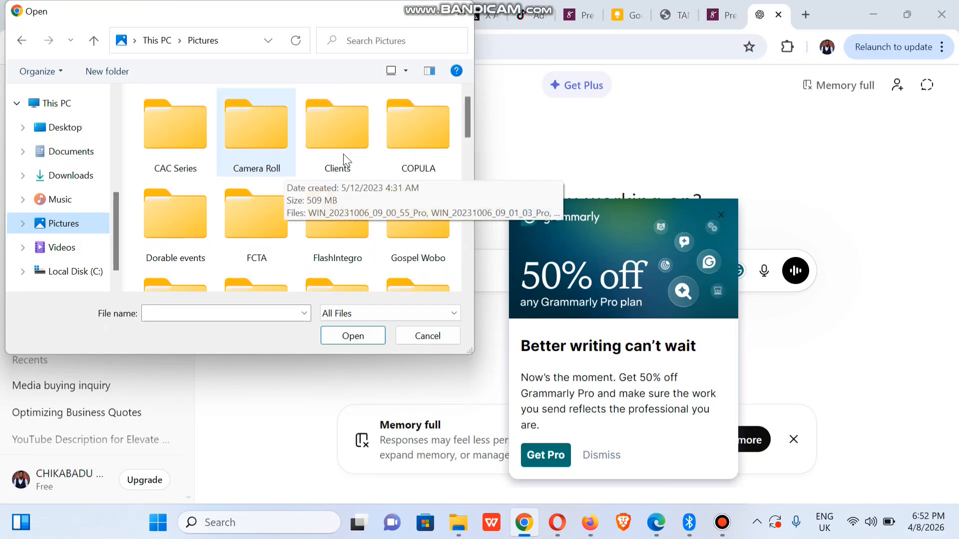
double_click(345, 154)
click(347, 154)
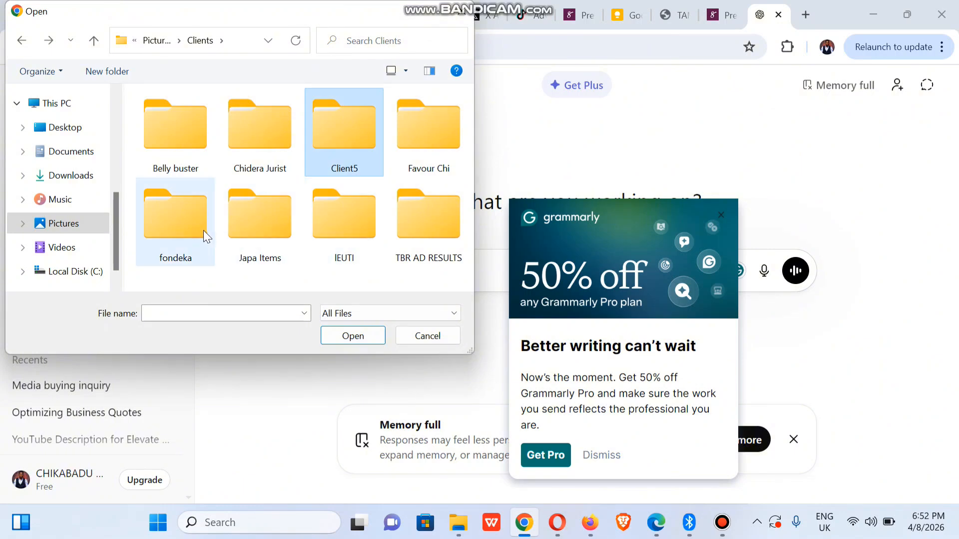
double_click(203, 230)
click(175, 154)
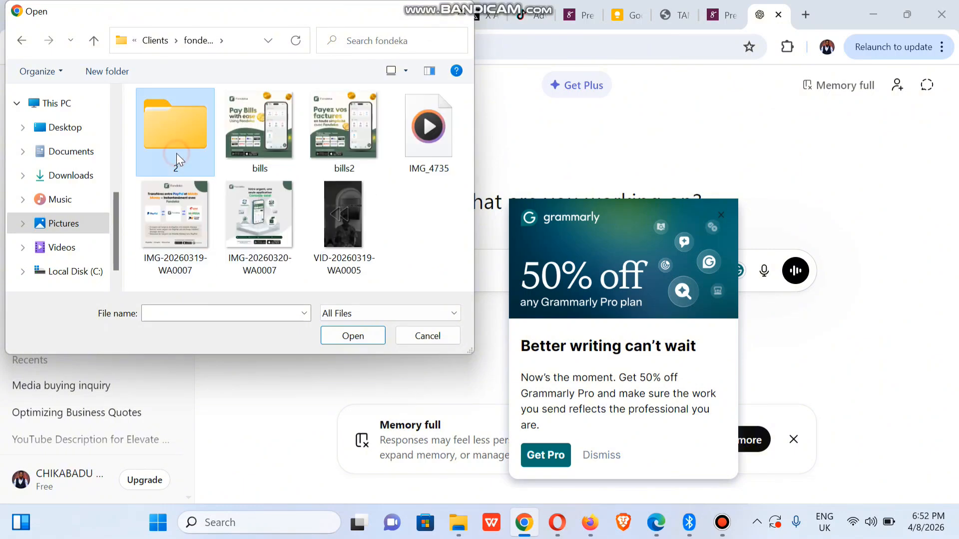
double_click(175, 154)
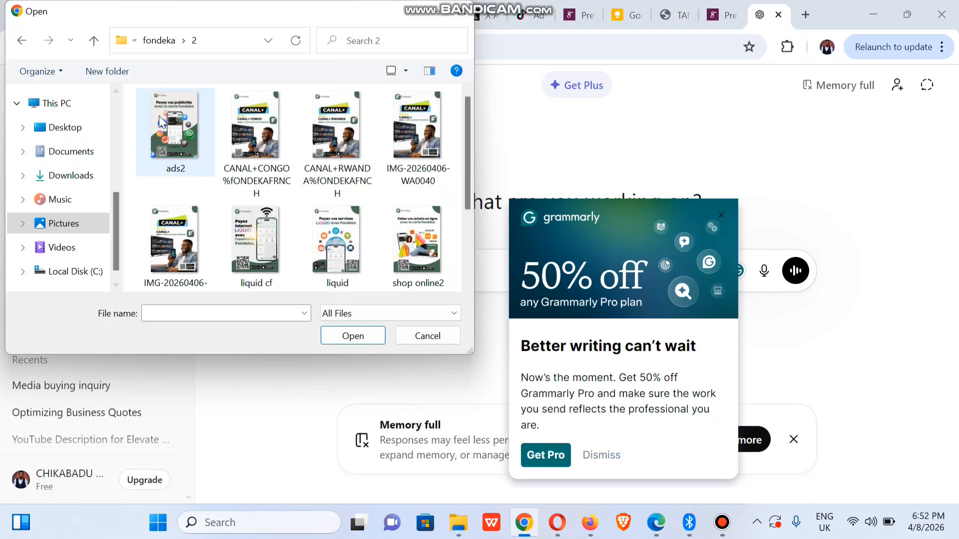
click(18, 44)
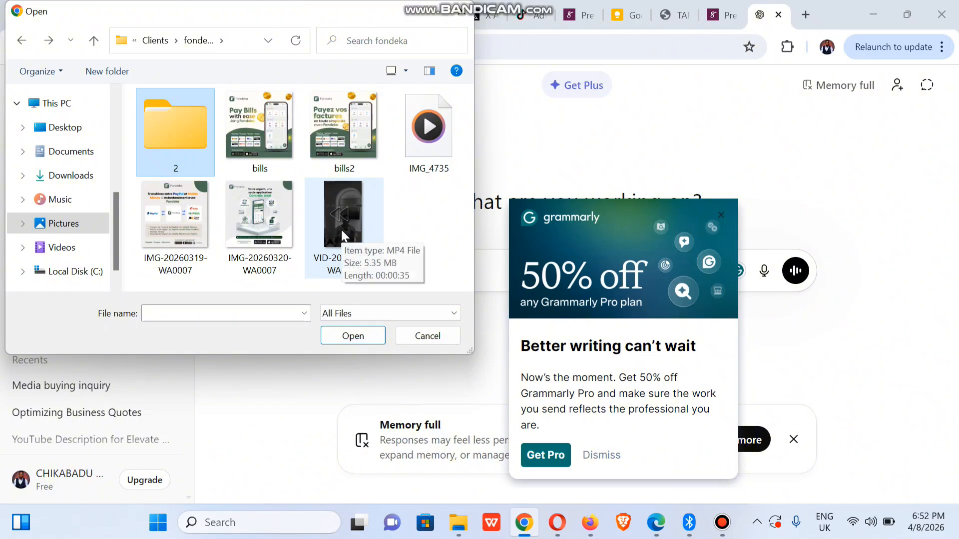
click(249, 127)
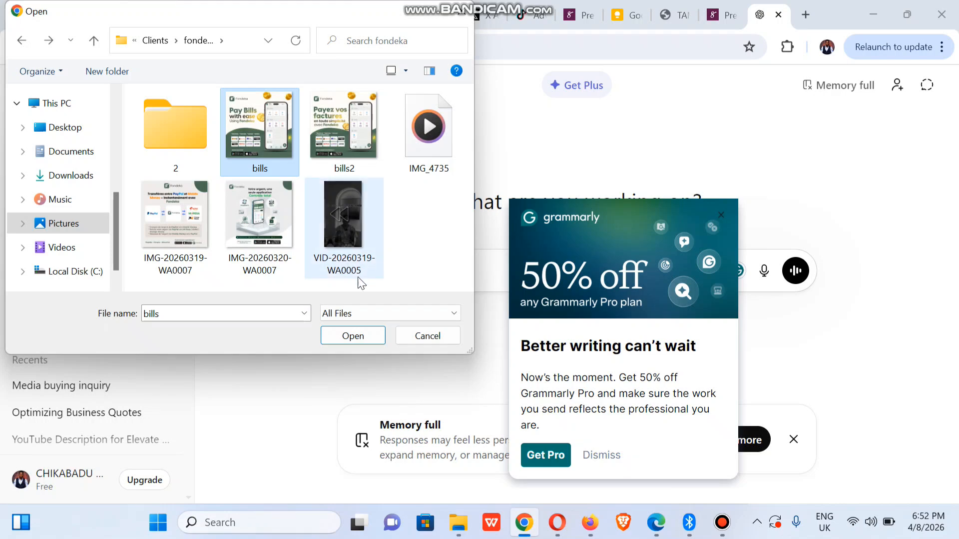
click(335, 336)
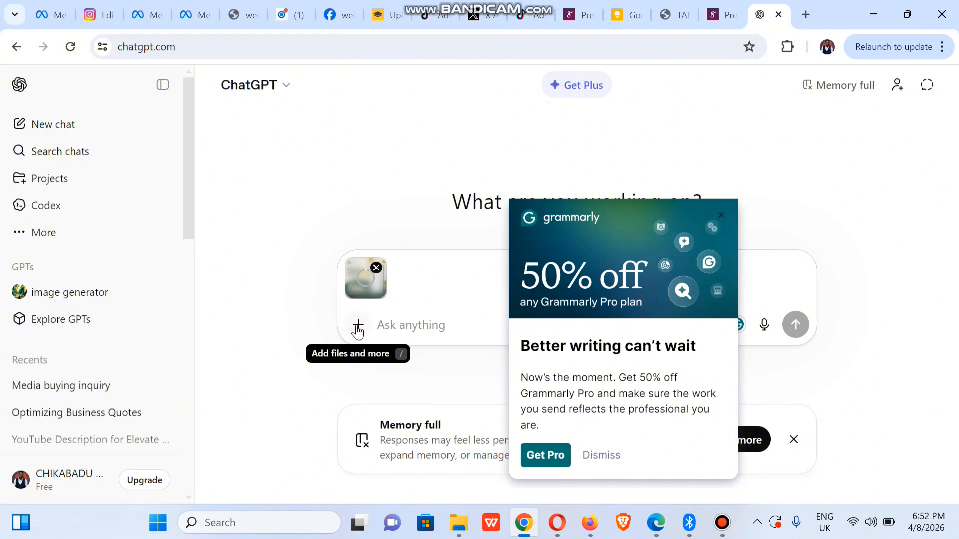
- Add the shop online2 and virunga2 images from the fondeka > 2 folder
click(358, 327)
click(416, 359)
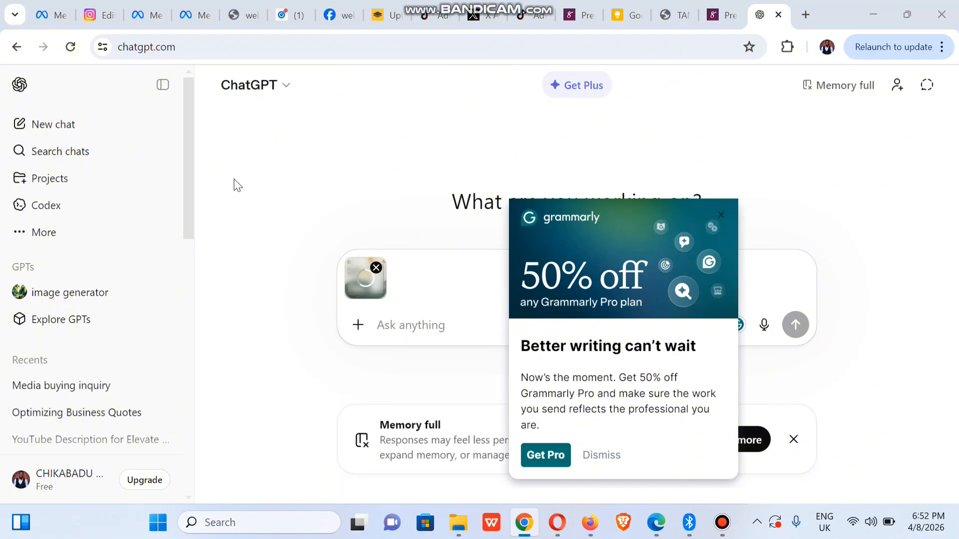
double_click(160, 127)
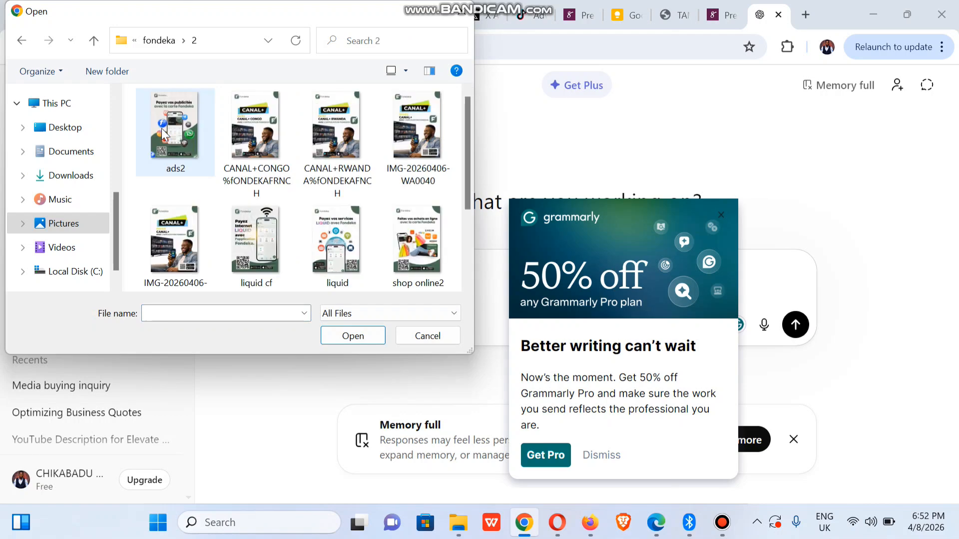
scroll(472, 231, down, 2)
click(397, 227)
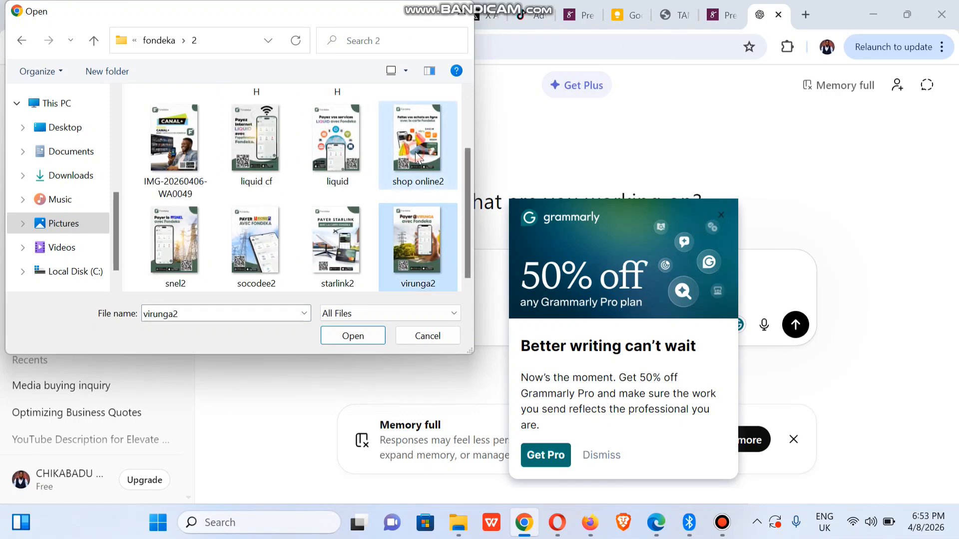
ctrl+click(427, 169)
ctrl+click(428, 170)
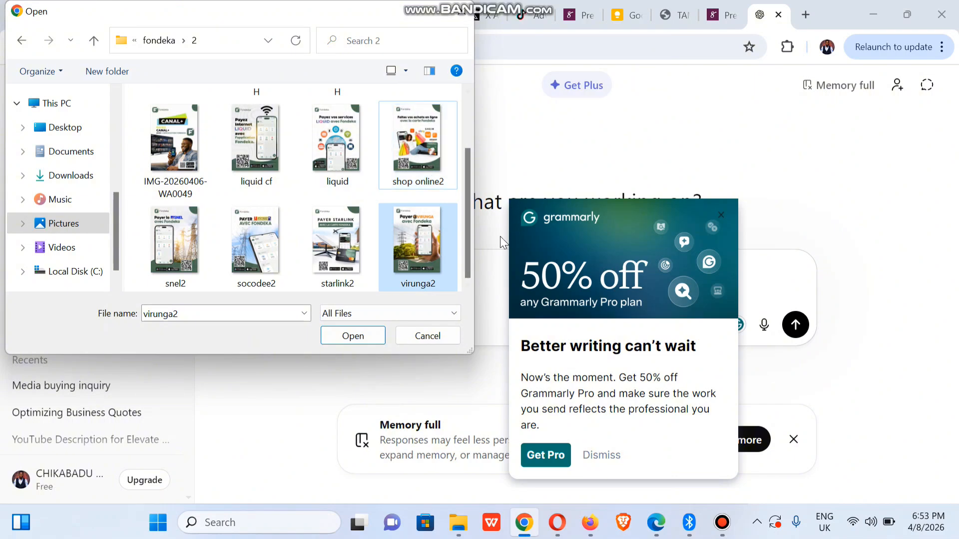
ctrl+click(418, 154)
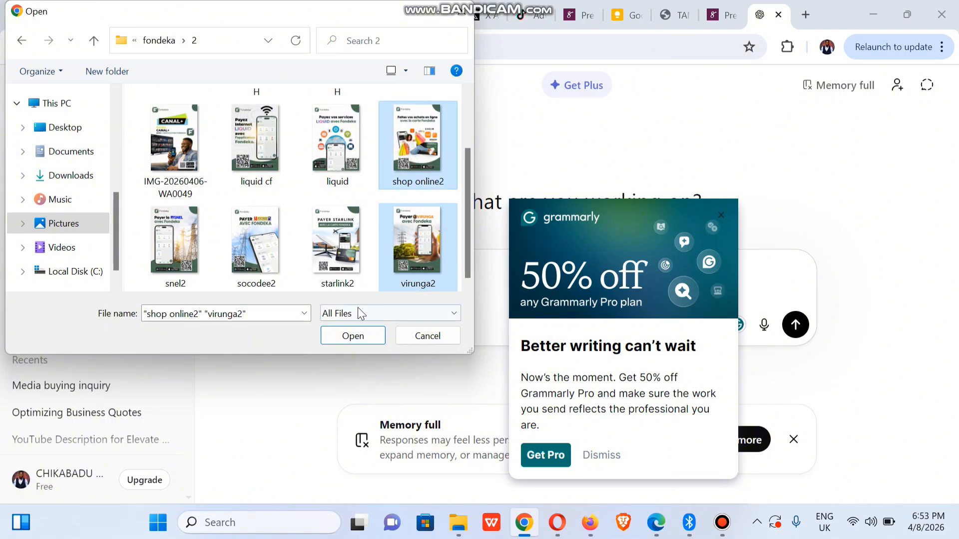
click(353, 336)
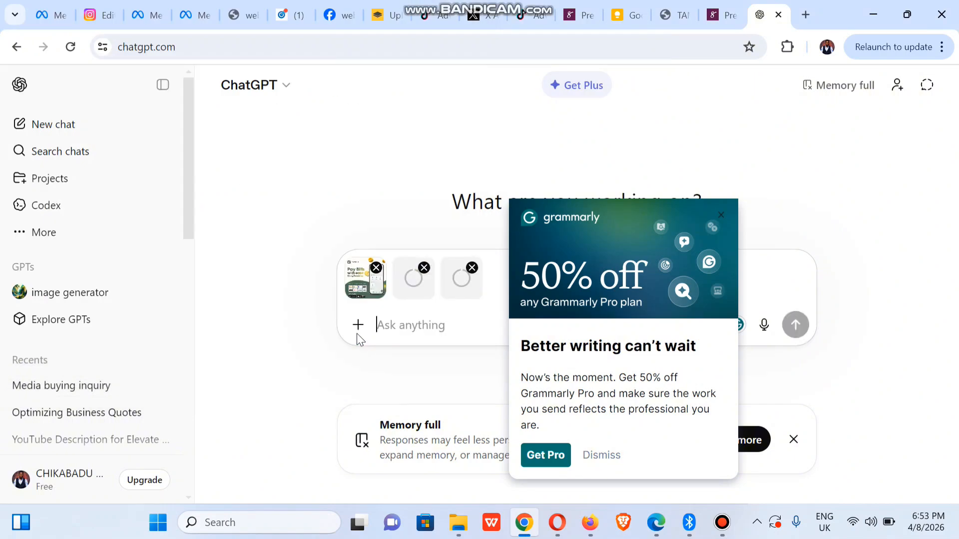
- Ask ChatGPT for French Google Ads headlines with English translations, sending the three images
click(728, 215)
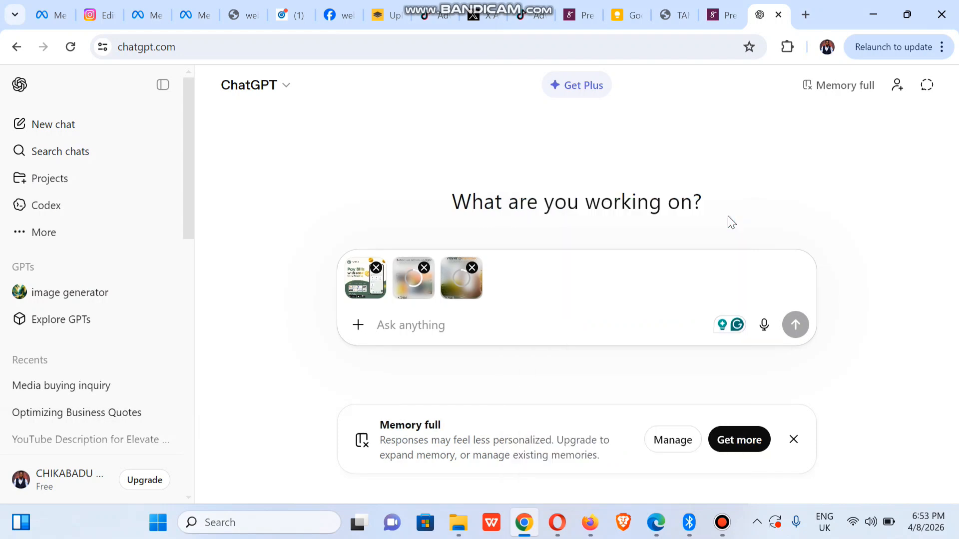
click(393, 330)
text(we want t)
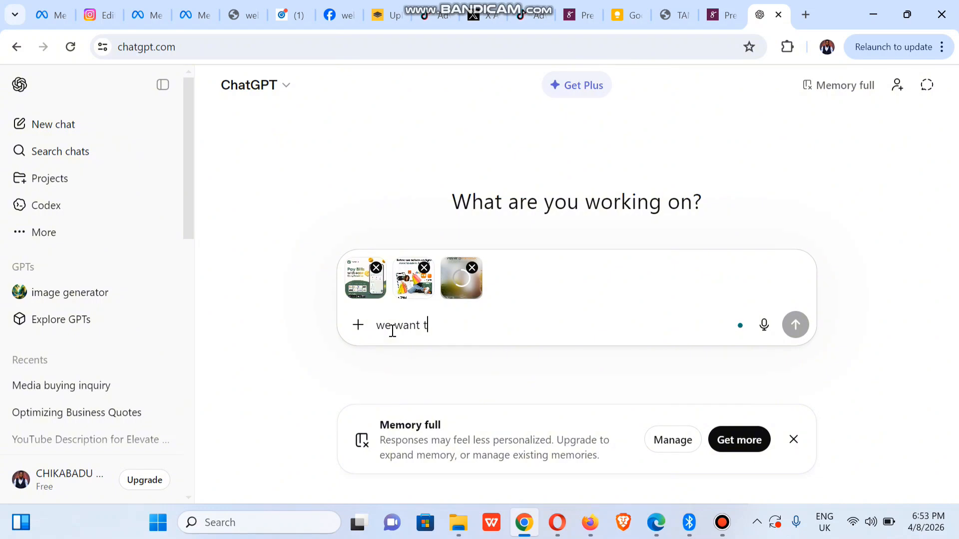
text(o run google ads create headlines in french and also the english interprtation beside it for clarity also make sure it doesnt exceeds the limits)
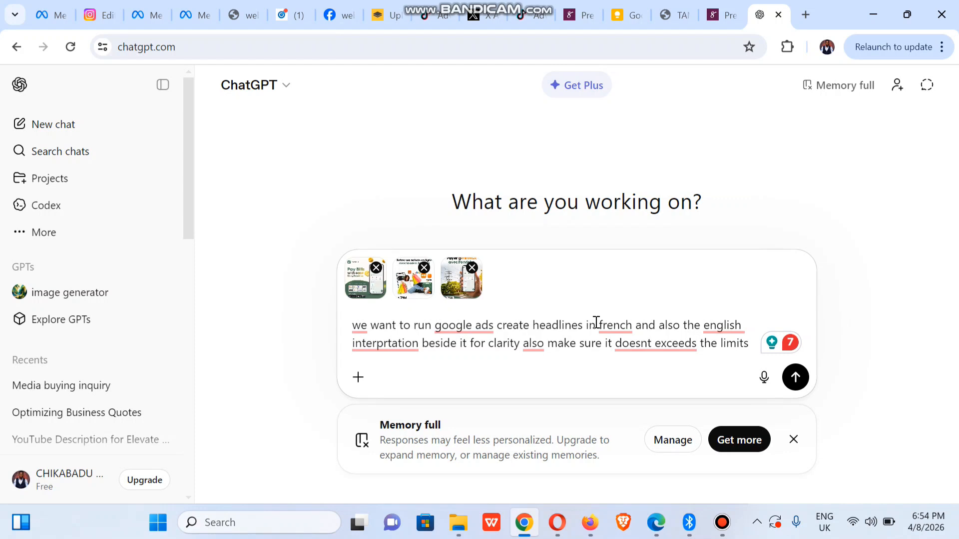
click(802, 381)
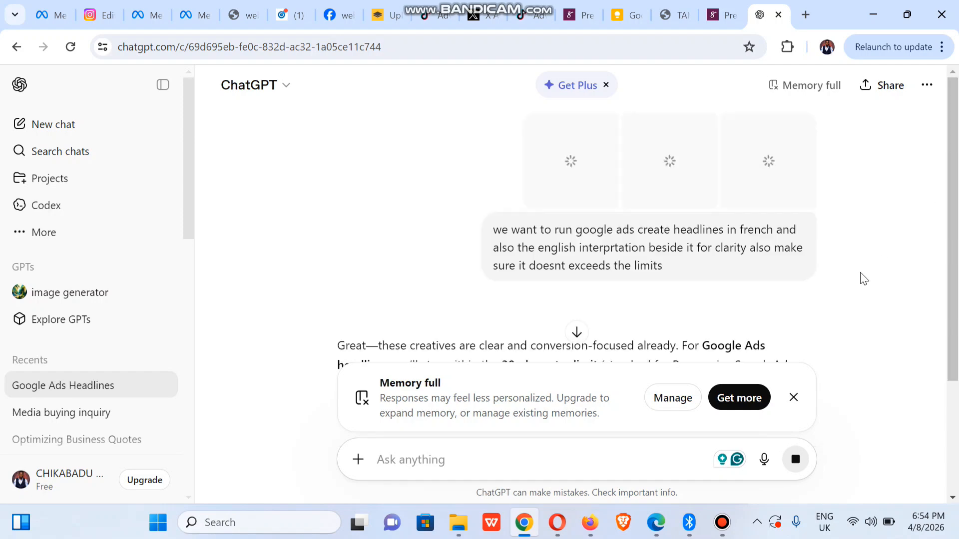
- Scroll ChatGPT's reply and select the French headline 'Paiement facile en ligne'
drag(957, 182, 958, 252)
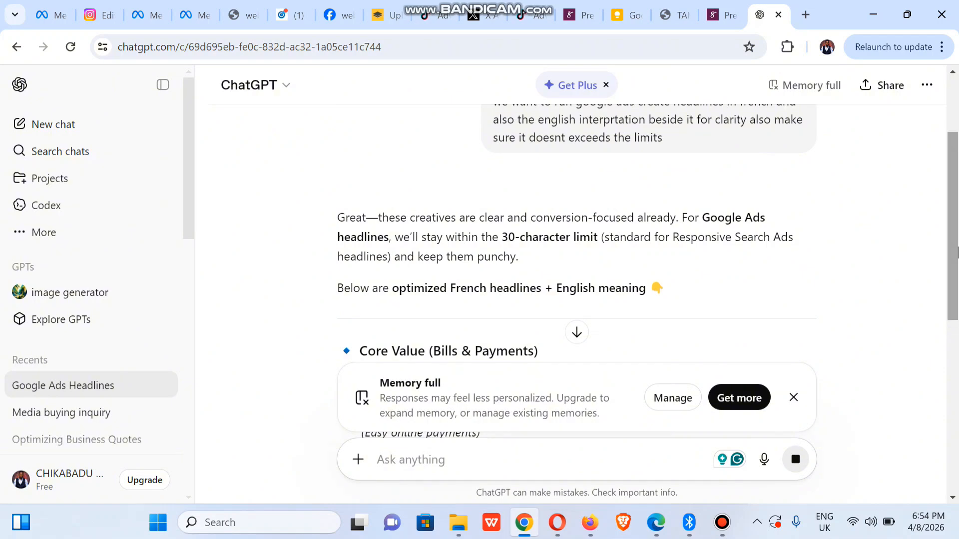
drag(958, 197, 957, 270)
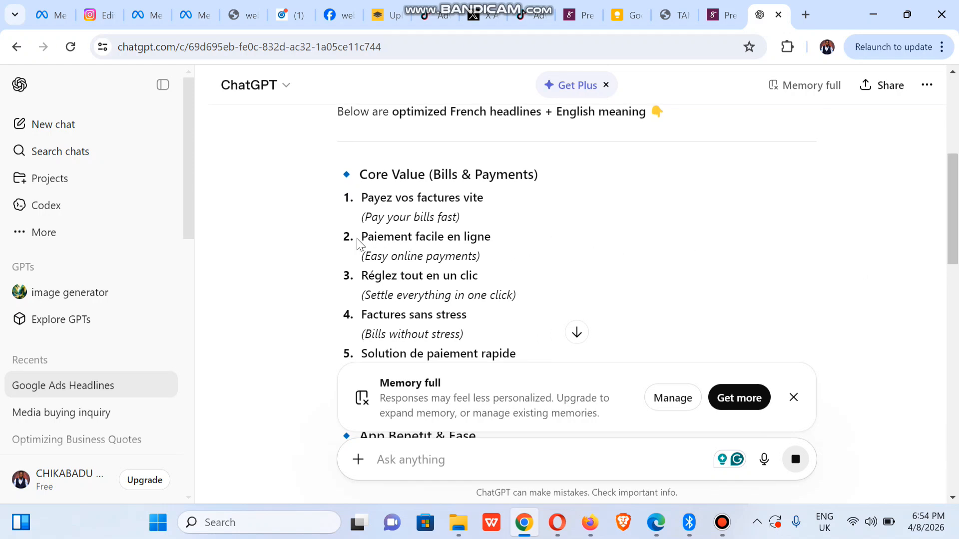
drag(362, 237, 495, 244)
key(ctrl+c)
triple_click(495, 240)
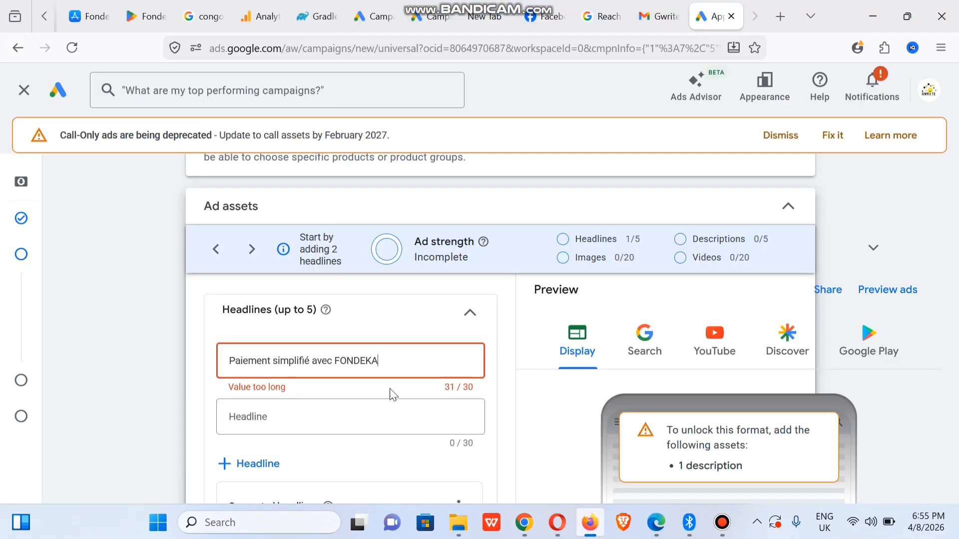
- Replace the too-long first Google Ads headline with 'Paiement facile en ligne'
click(590, 522)
triple_click(341, 362)
key(ctrl+v)
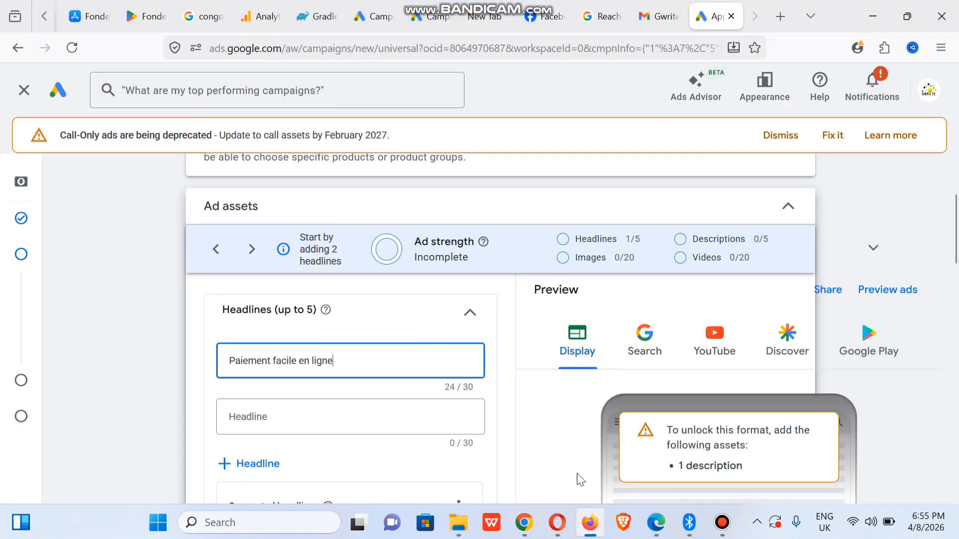
- Add 'Payez vos factures vite' from ChatGPT as the second headline
click(543, 530)
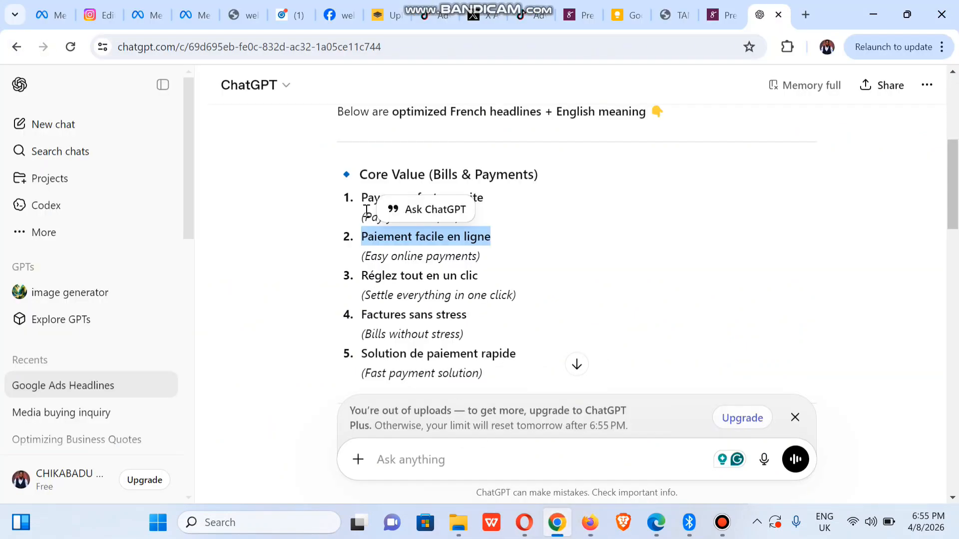
drag(364, 198, 518, 202)
key(ctrl+c)
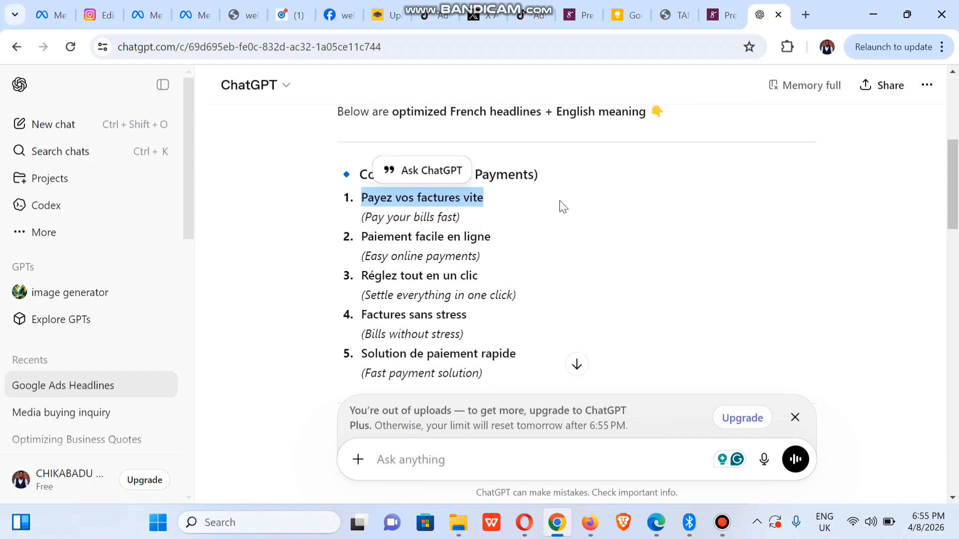
click(589, 522)
click(254, 415)
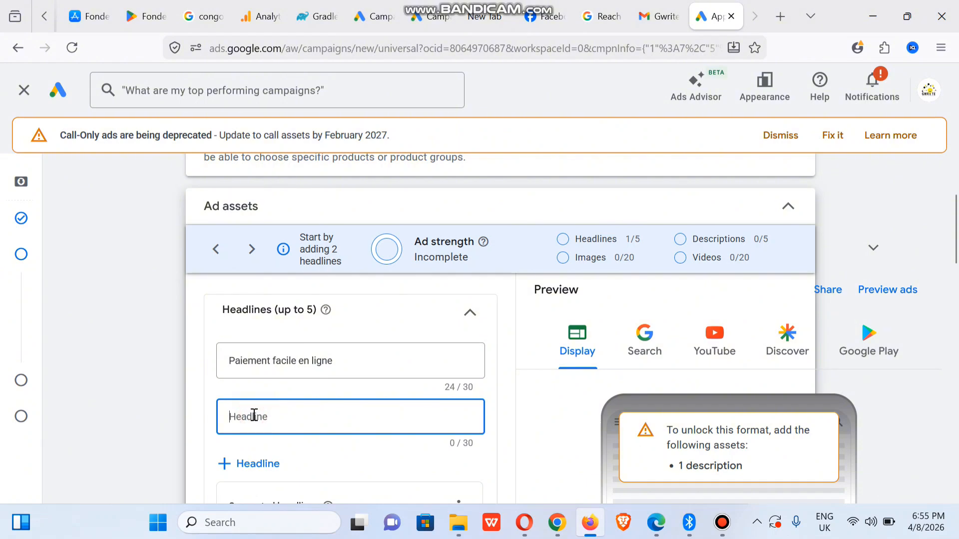
key(ctrl+v)
scroll(939, 234, down, 4)
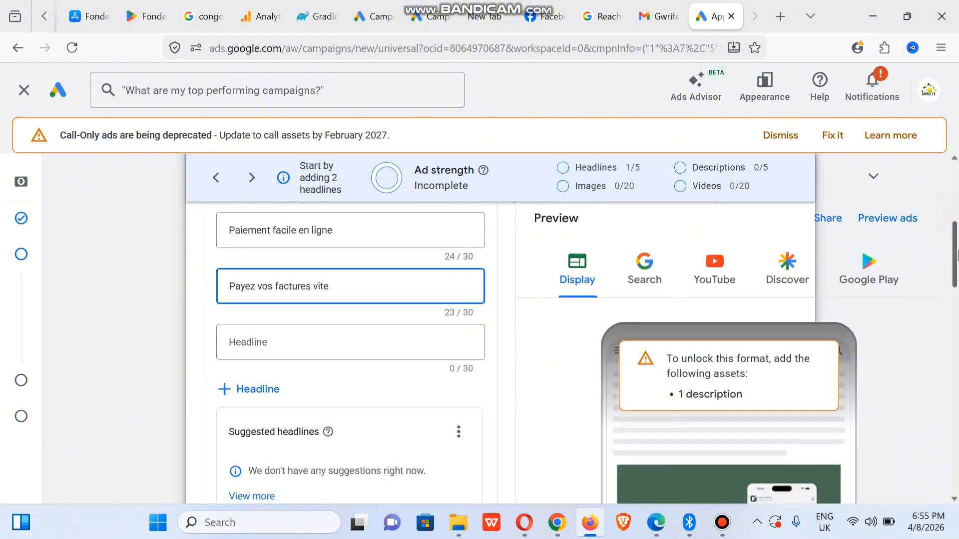
- Add 'Solution de paiement rapide' from ChatGPT as the next headline
click(557, 523)
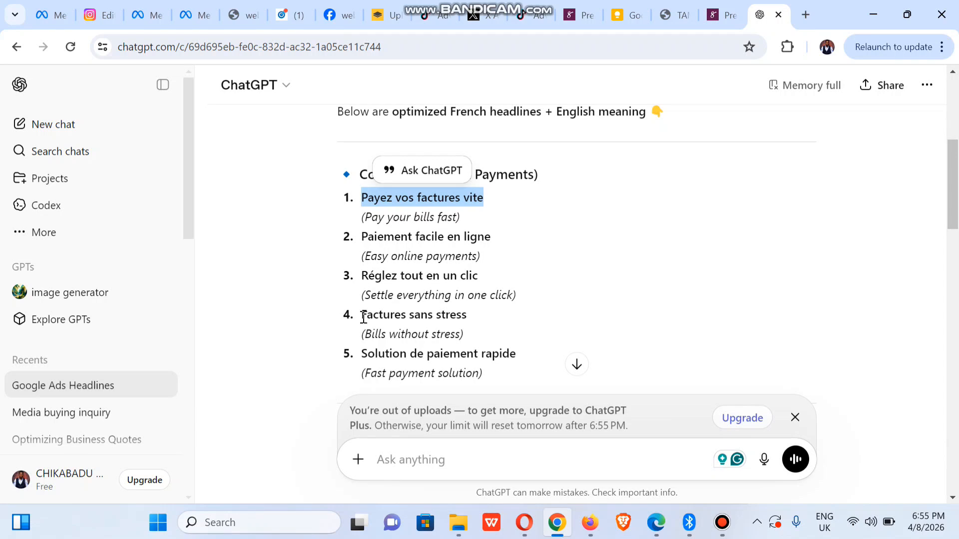
drag(362, 351, 537, 354)
key(ctrl+c)
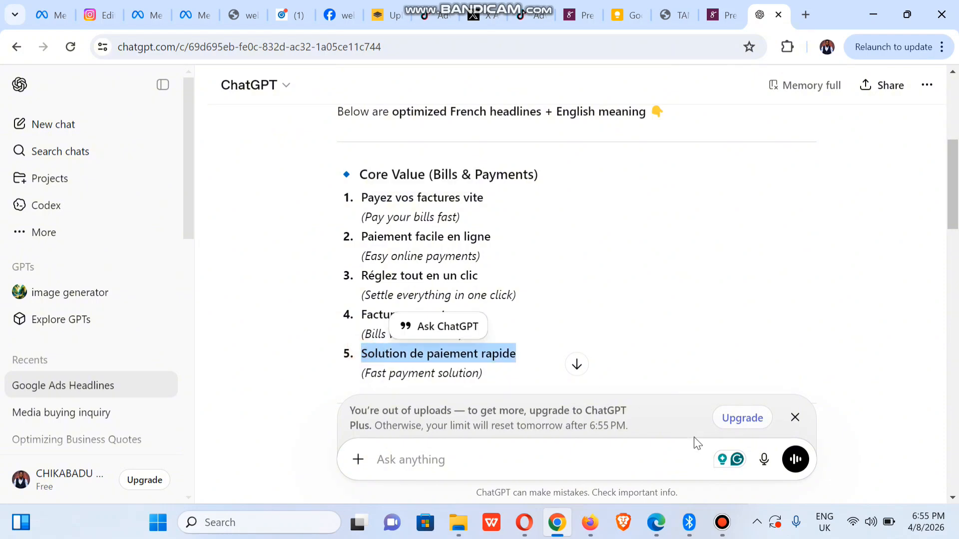
click(590, 523)
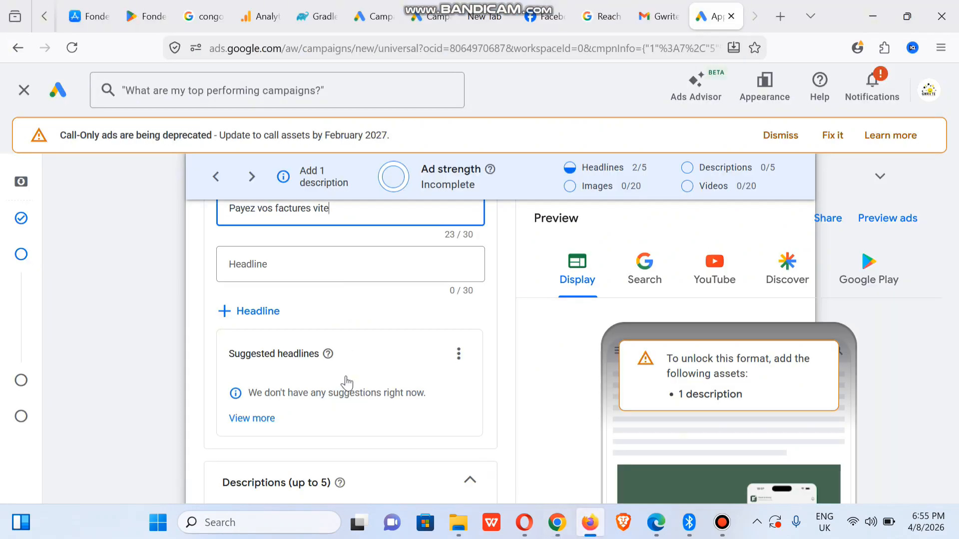
click(253, 261)
key(ctrl+v)
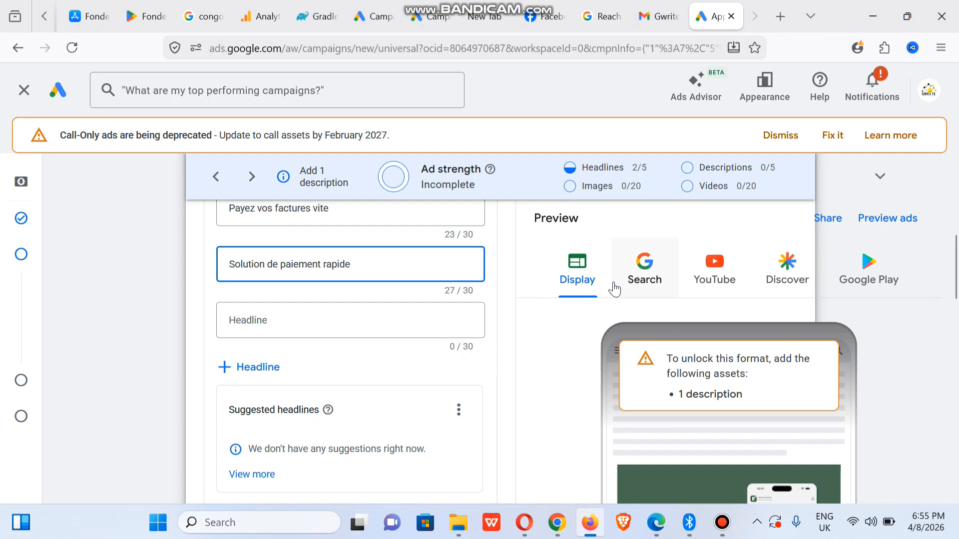
click(565, 526)
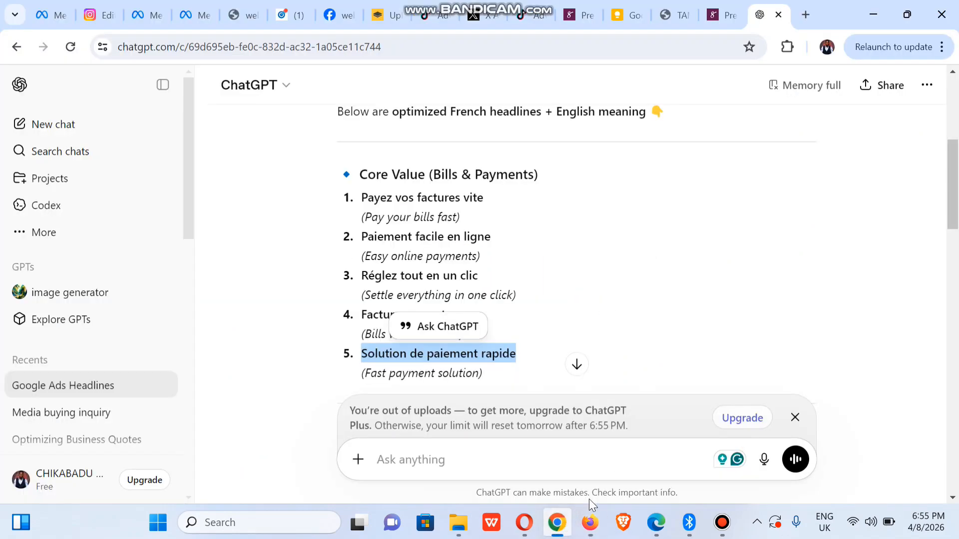
- Add 'Simple, rapide et sécurisé' from ChatGPT as the next headline
scroll(956, 222, down, 2)
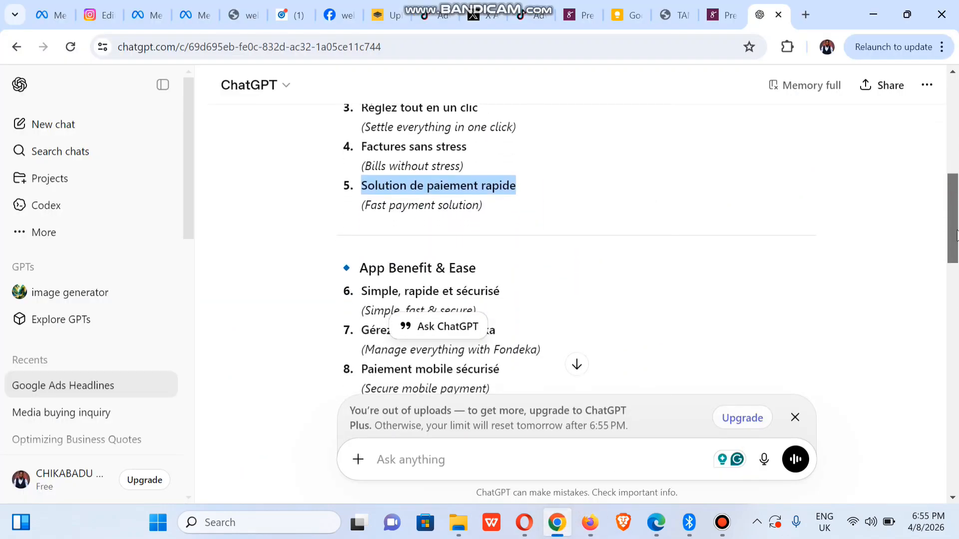
drag(956, 235, 956, 260)
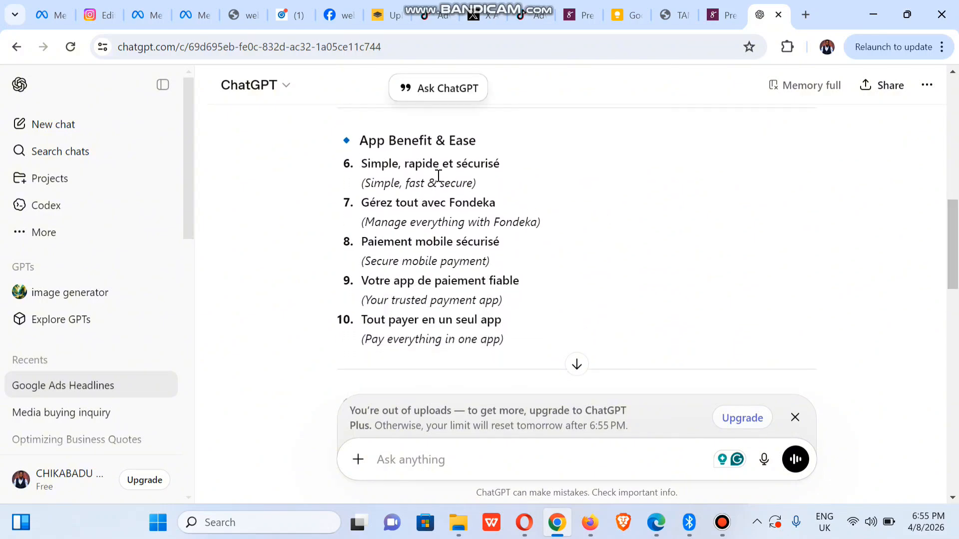
drag(364, 165, 504, 174)
key(ctrl+c)
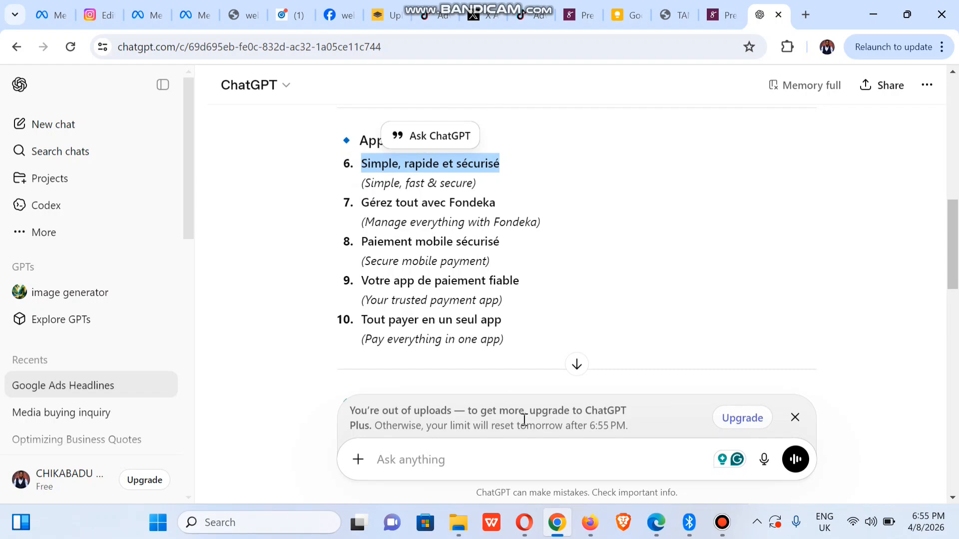
click(590, 522)
click(307, 320)
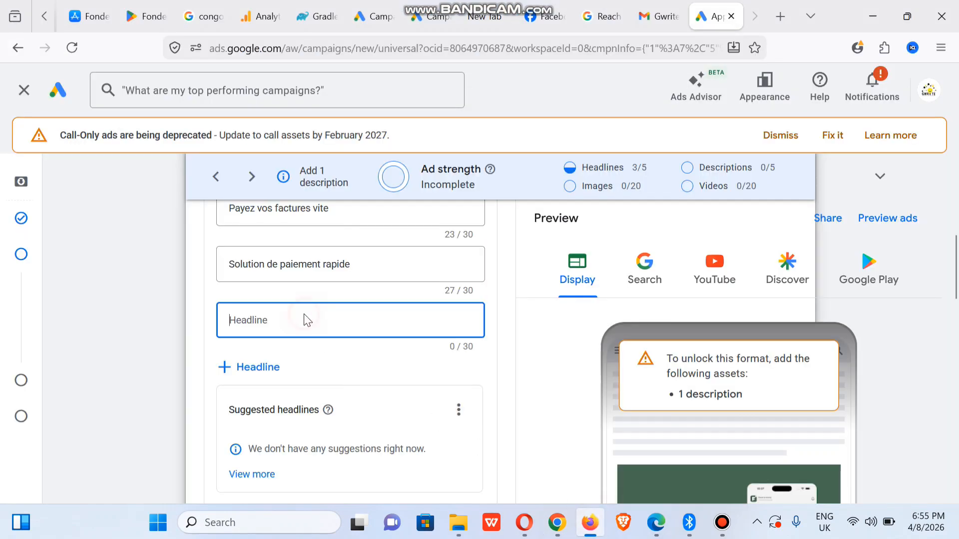
key(ctrl+v)
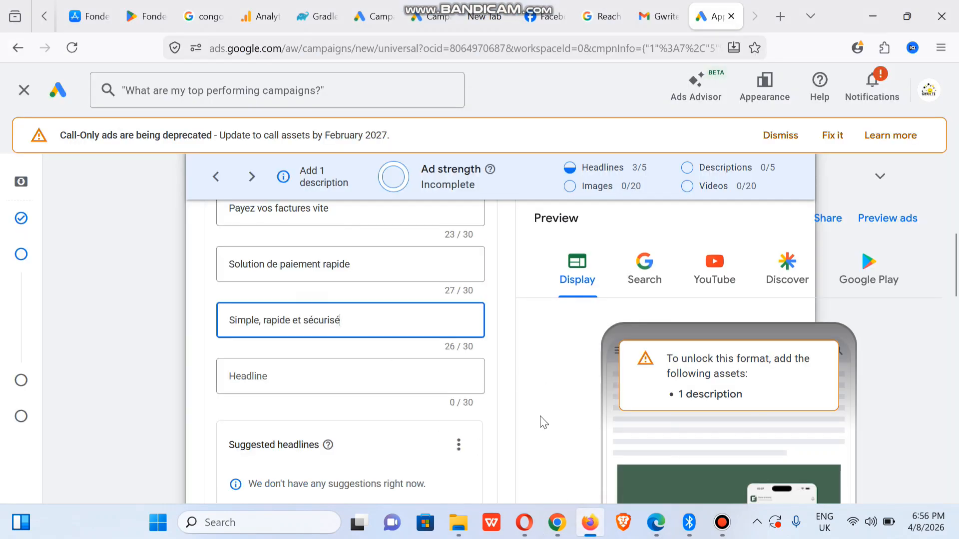
- Copy 'Paiement mobile sécurisé' from ChatGPT into the last empty headline field
click(557, 522)
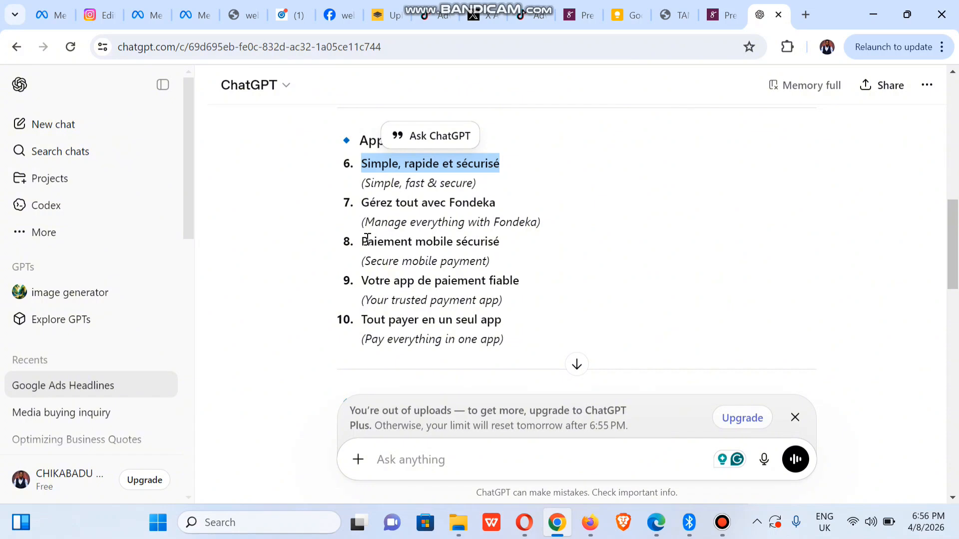
drag(363, 240, 507, 248)
key(ctrl+c)
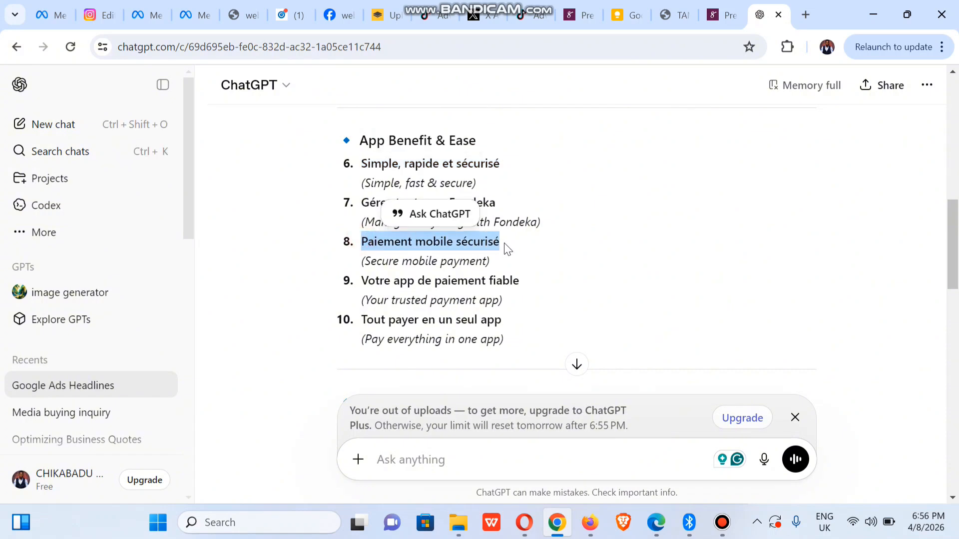
click(590, 523)
click(268, 374)
key(ctrl+v)
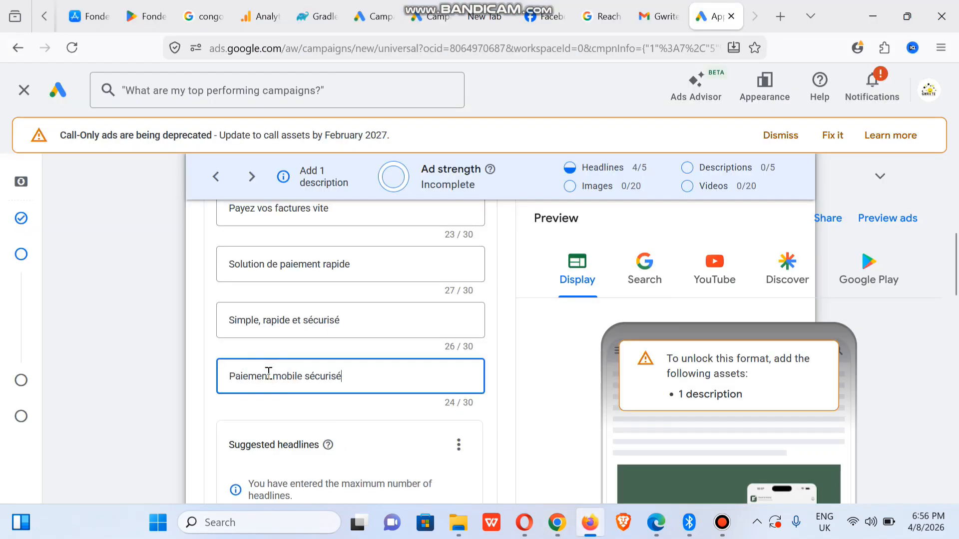
- Select 'Gérez tout avec Fondeka' in ChatGPT, then scroll Google Ads to Descriptions
click(557, 522)
drag(363, 203, 502, 202)
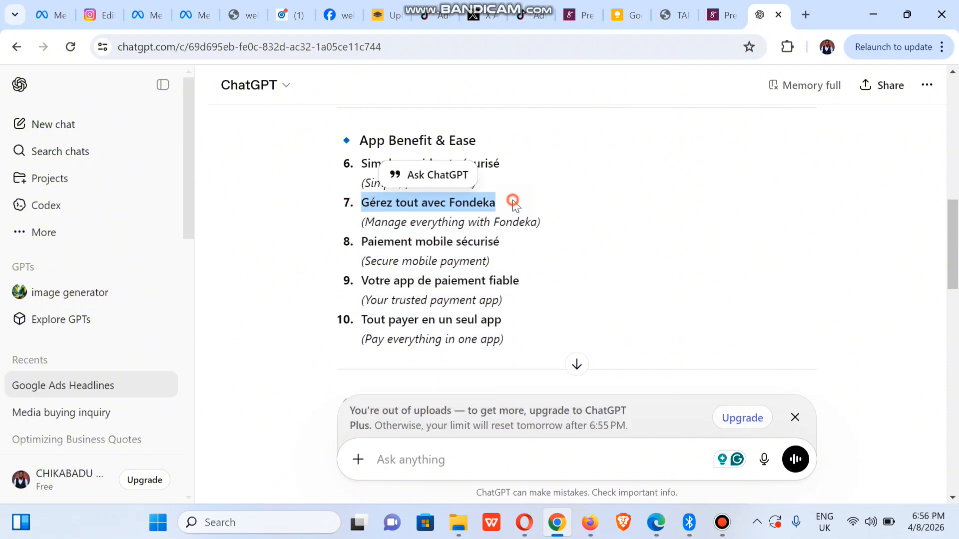
click(438, 209)
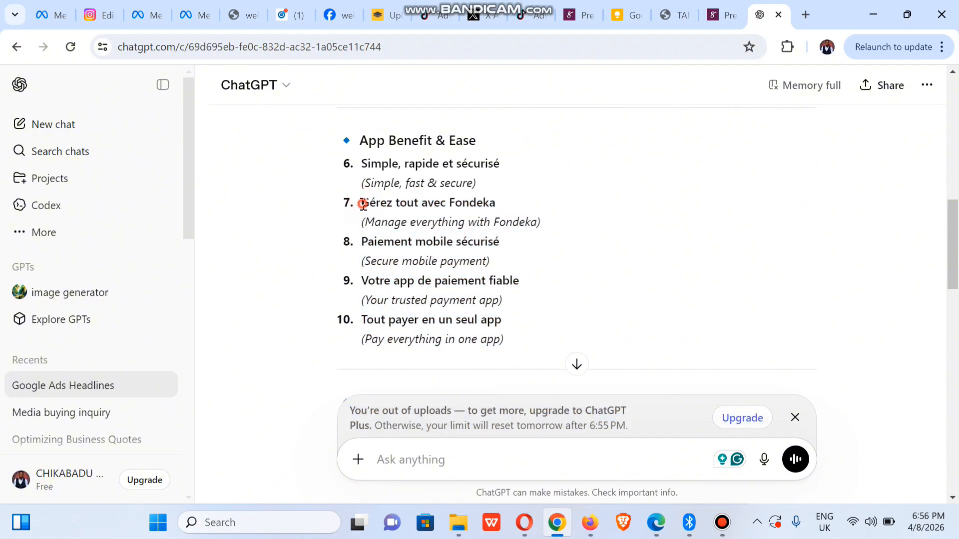
drag(363, 203, 523, 206)
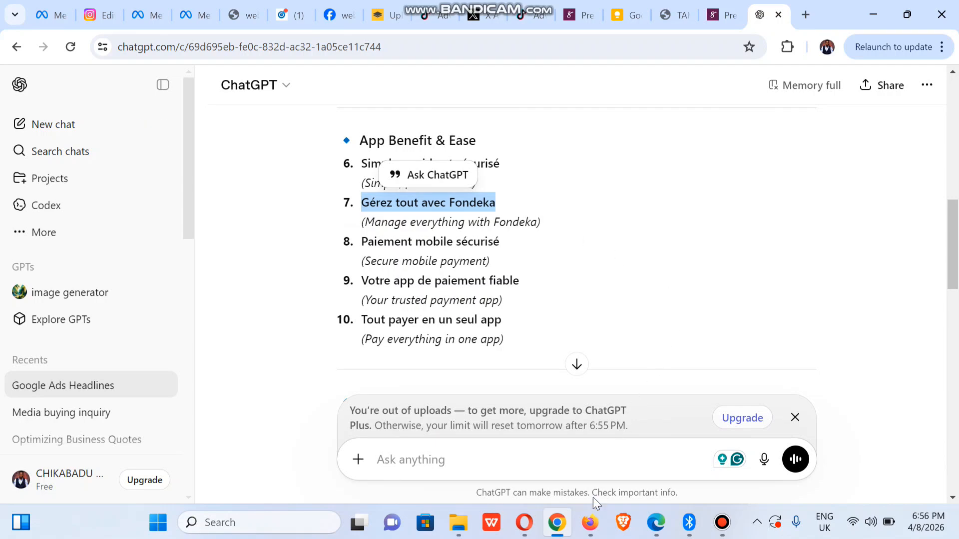
click(589, 523)
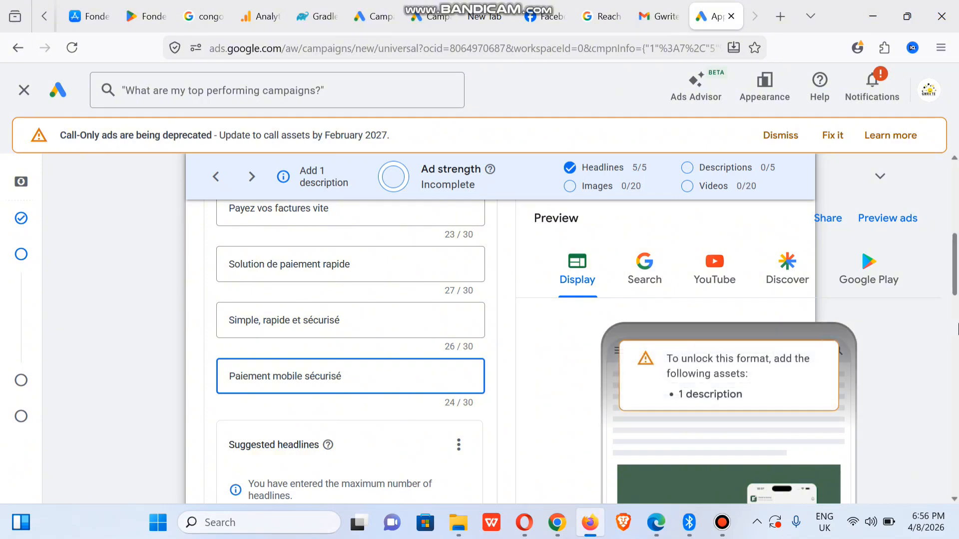
drag(955, 284, 955, 352)
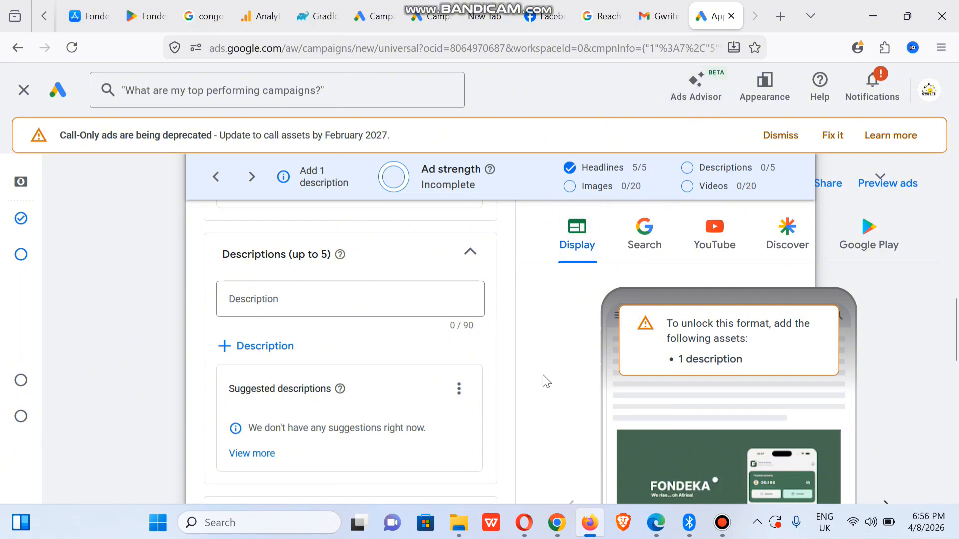
- Ask ChatGPT to generate the next set: French ad descriptions for Fondeka
click(557, 523)
drag(954, 277, 957, 494)
click(494, 458)
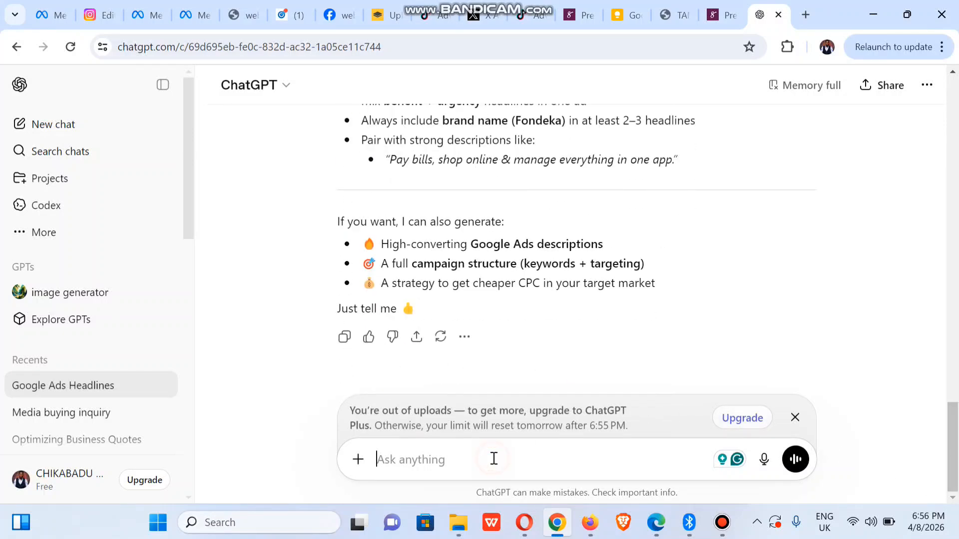
text(next generate discriptiom)
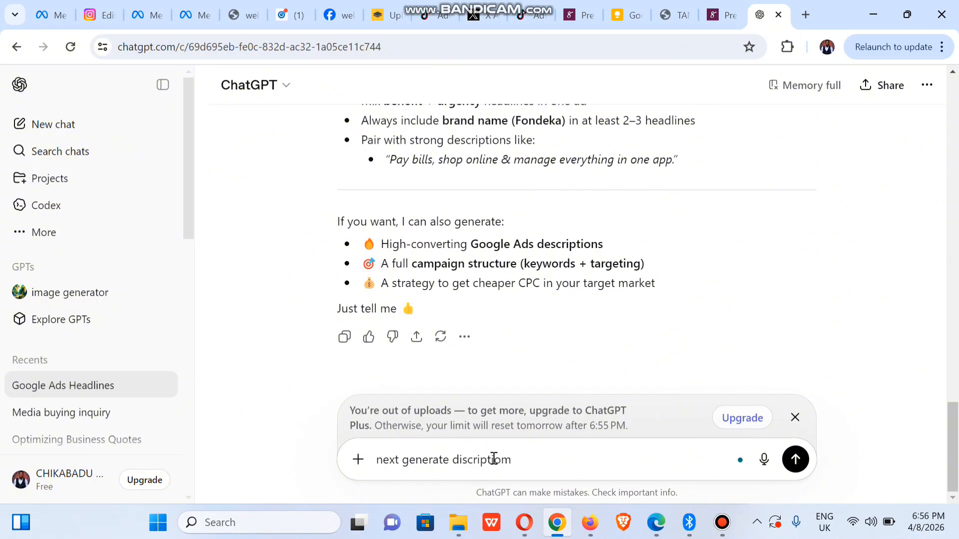
key(Return)
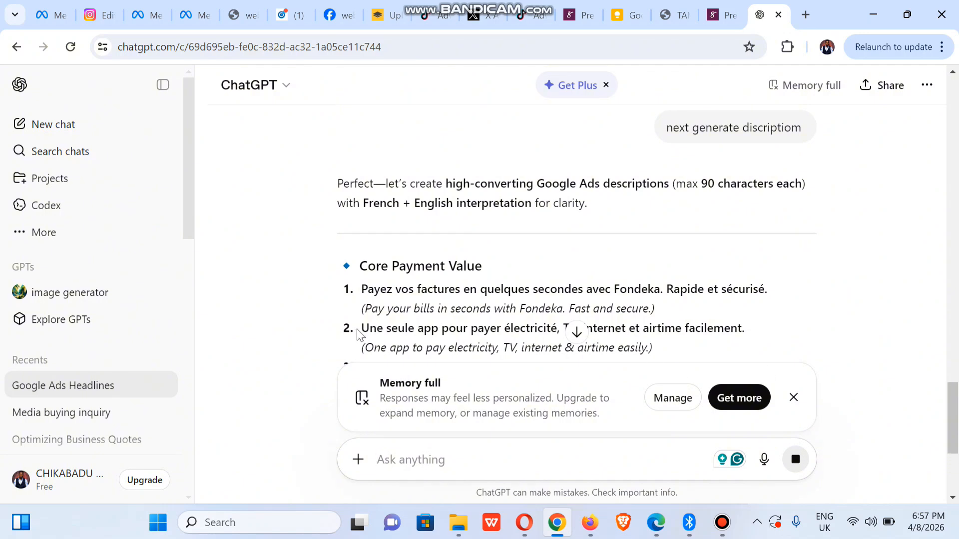
- Select ChatGPT's second suggested description and focus the first Google Ads description slot
drag(363, 329, 756, 336)
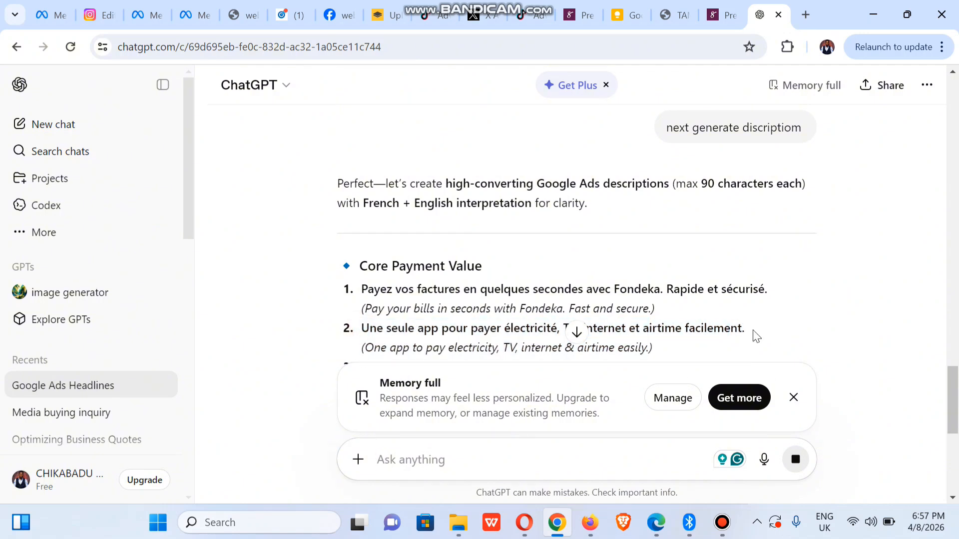
triple_click(747, 336)
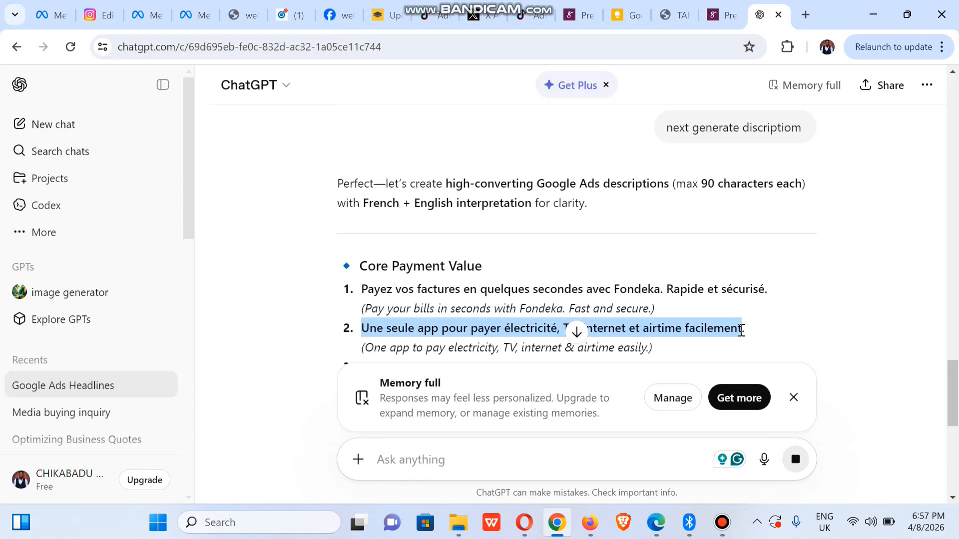
triple_click(744, 327)
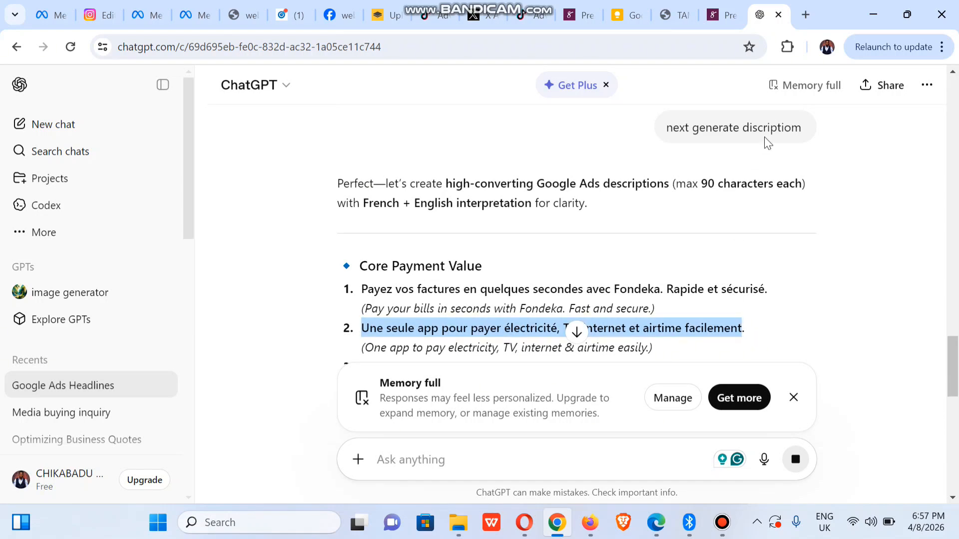
click(589, 522)
click(278, 301)
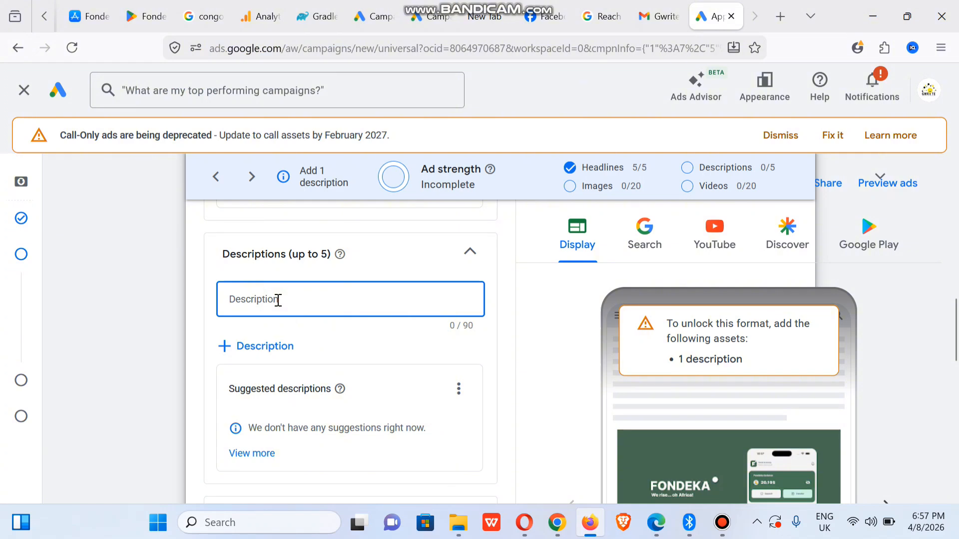
- Fill the first two descriptions with the bills-and-airtime and pay-bills-in-seconds texts
key(ctrl+v)
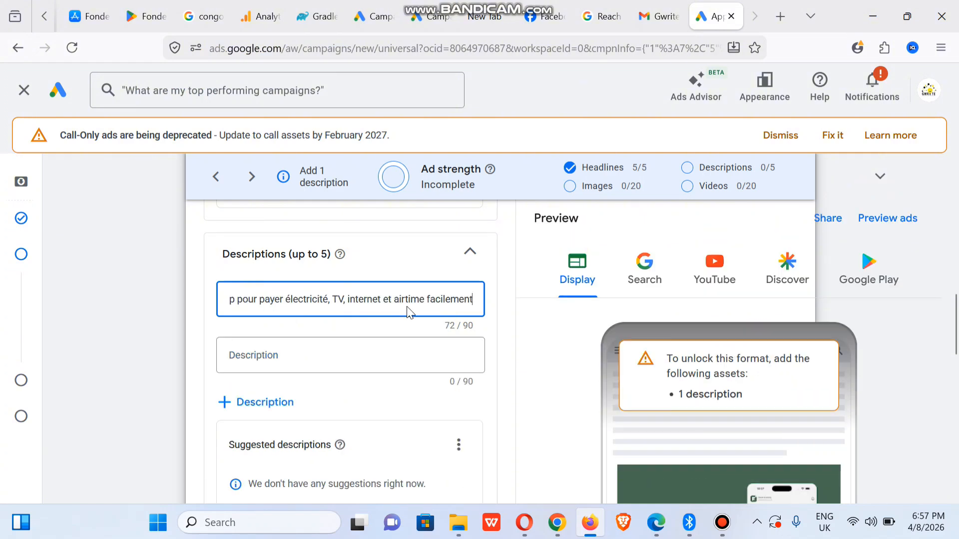
click(557, 522)
drag(363, 290, 768, 291)
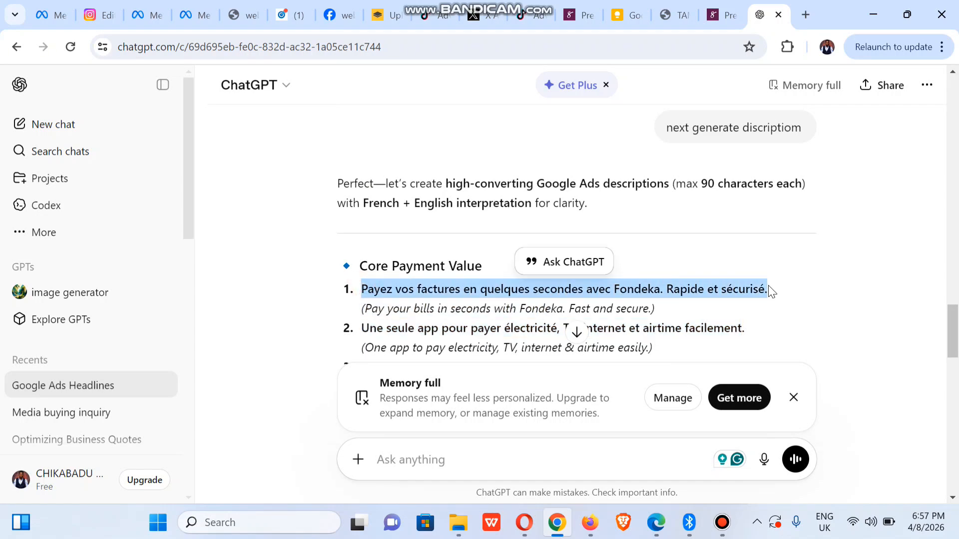
click(592, 523)
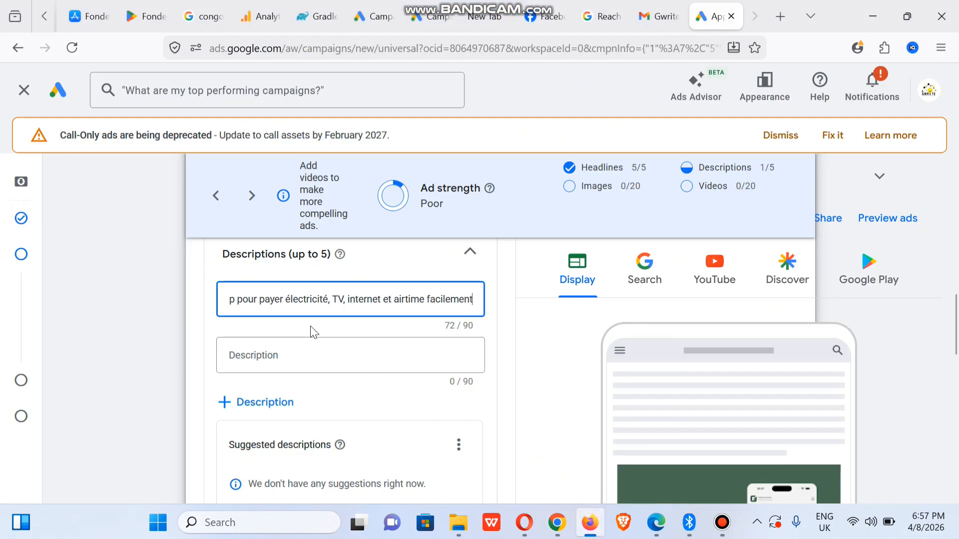
click(282, 355)
key(ctrl+v)
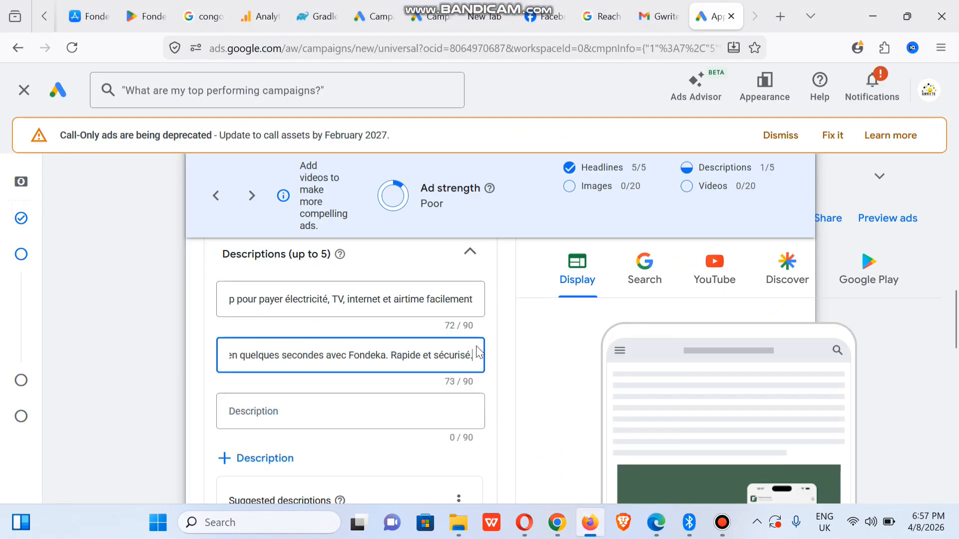
mouse_move(955, 349)
mouse_down()
mouse_move(954, 247)
mouse_move(955, 344)
mouse_up()
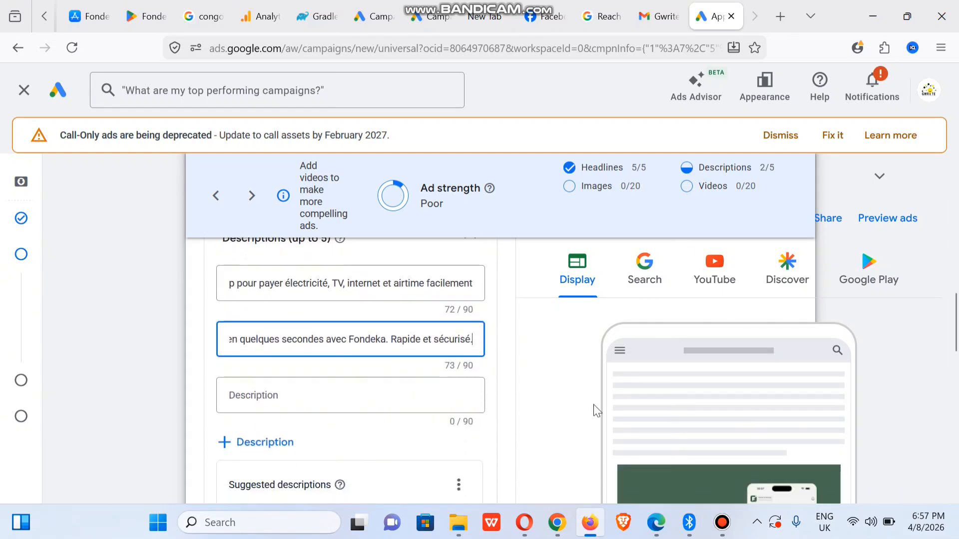
- Add the manage-bills-in-one-place description as the third description
click(557, 522)
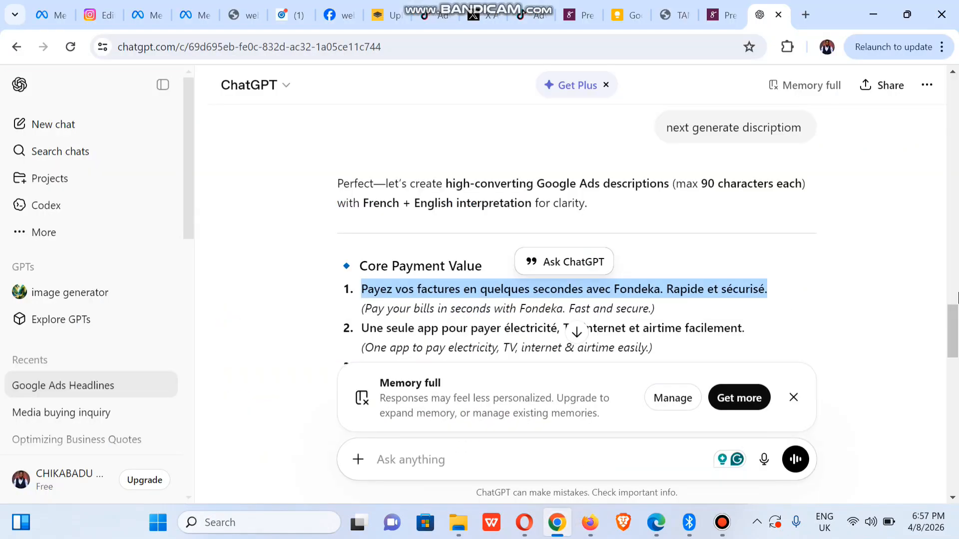
scroll(957, 298, down, 4)
drag(365, 318, 748, 314)
key(ctrl+c)
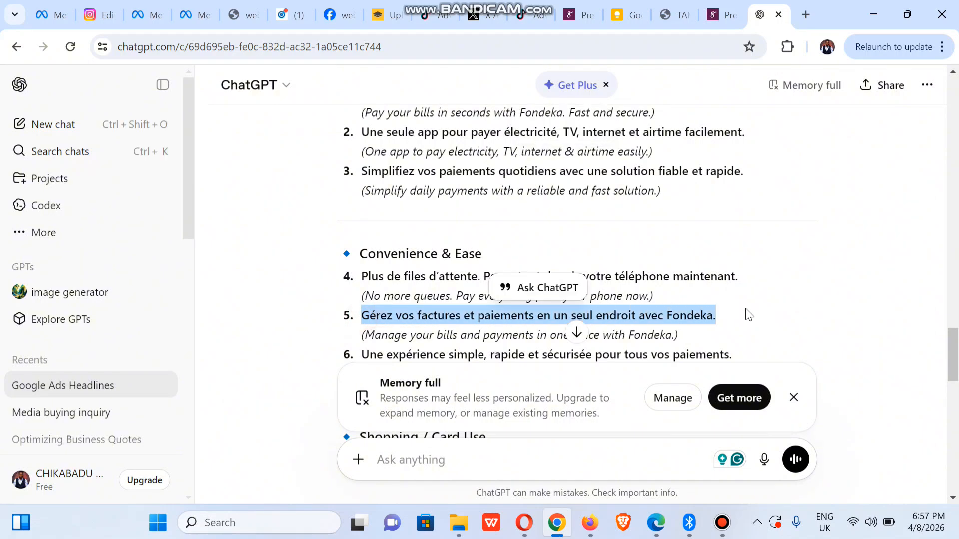
click(590, 523)
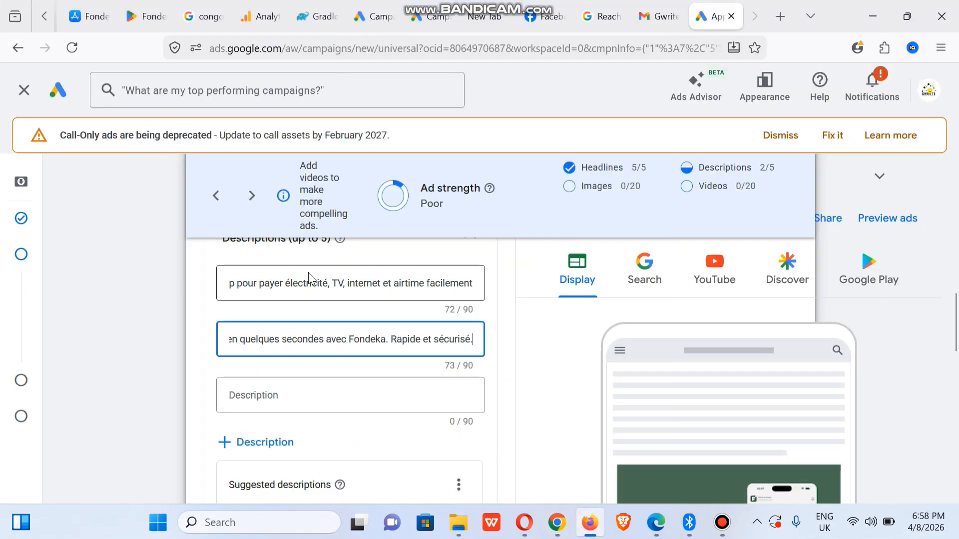
click(260, 395)
key(ctrl+v)
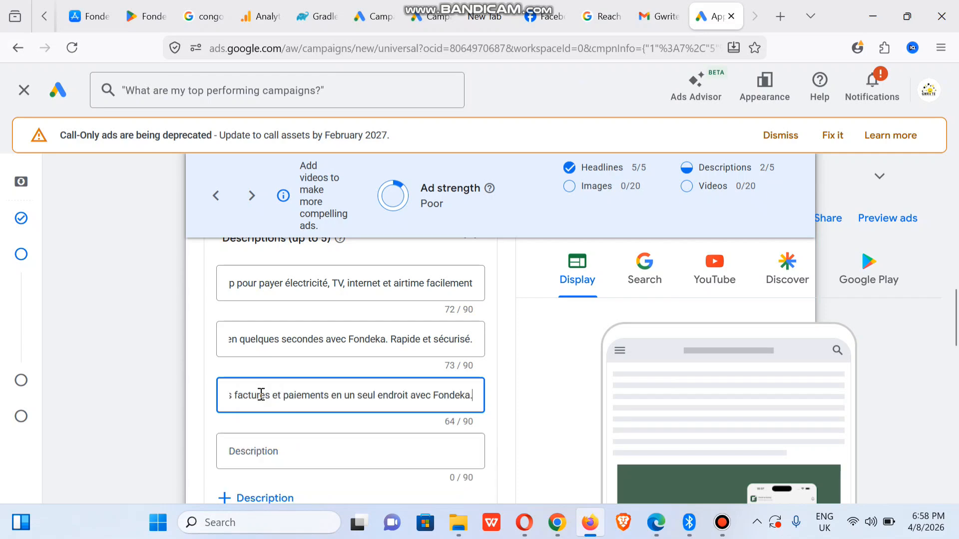
drag(956, 327, 957, 358)
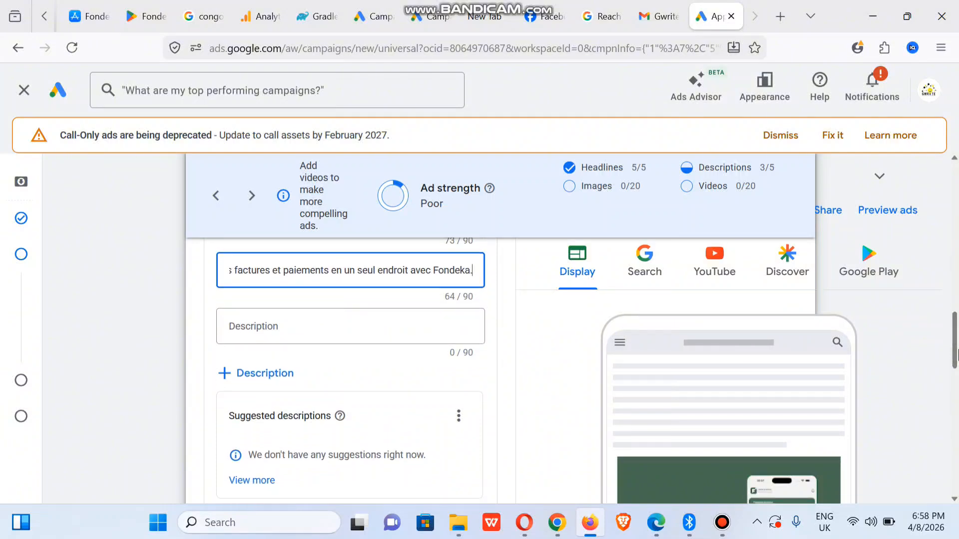
- Take the next ChatGPT description for the fourth description slot
click(569, 523)
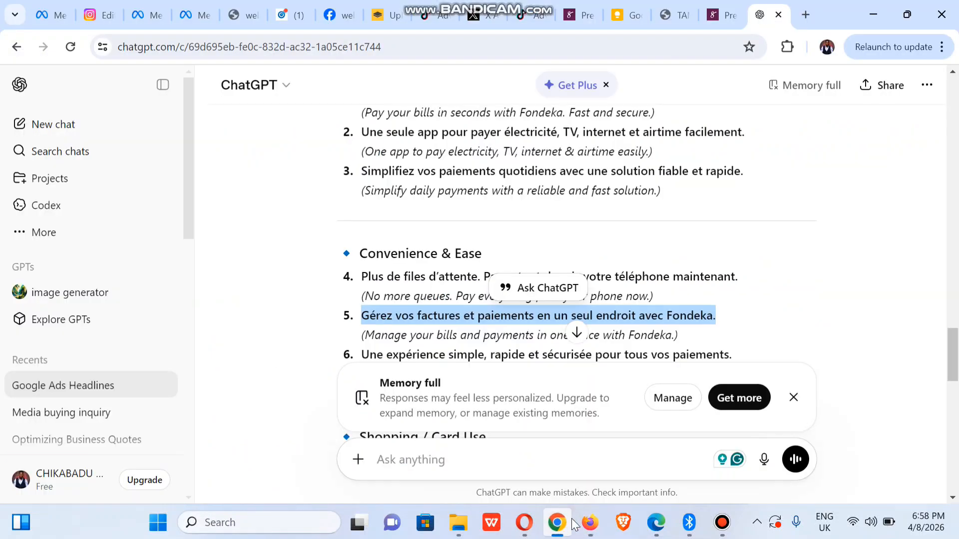
scroll(957, 284, down, 3)
drag(361, 194, 737, 194)
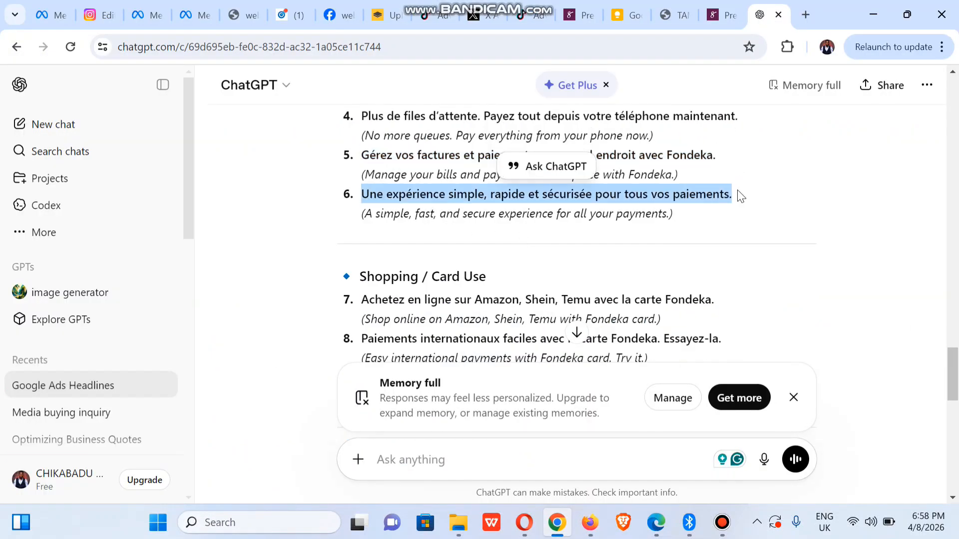
click(590, 523)
click(262, 381)
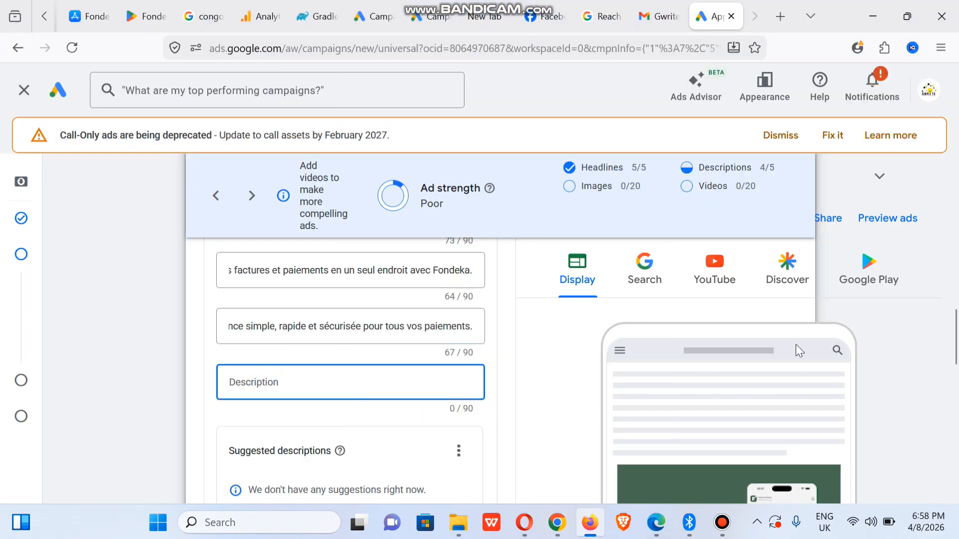
mouse_move(954, 353)
mouse_down()
mouse_move(954, 266)
mouse_move(954, 363)
mouse_up()
- Add 'Paiements internationaux faciles avec la carte Fondeka. Essayez-la.' as the fifth description
click(564, 523)
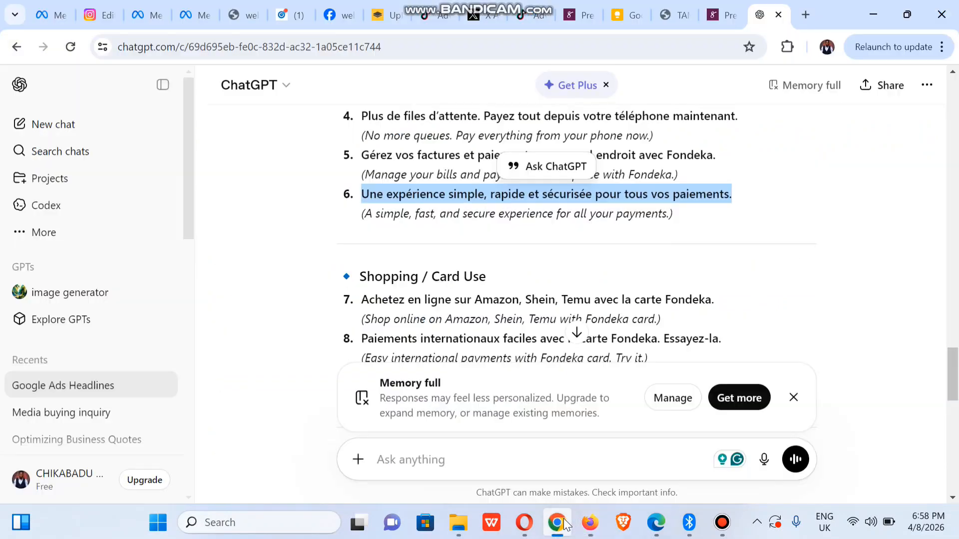
scroll(392, 313, down, 1)
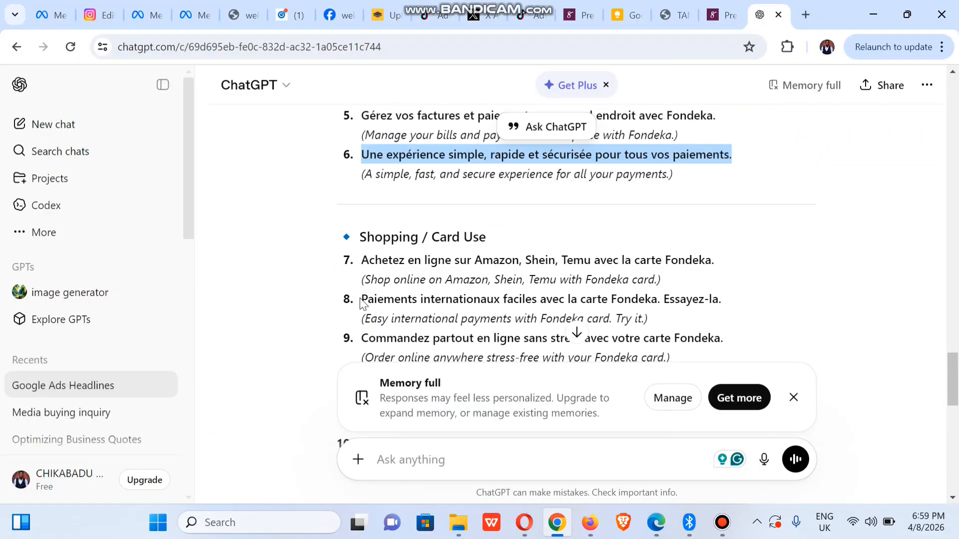
drag(360, 300, 737, 298)
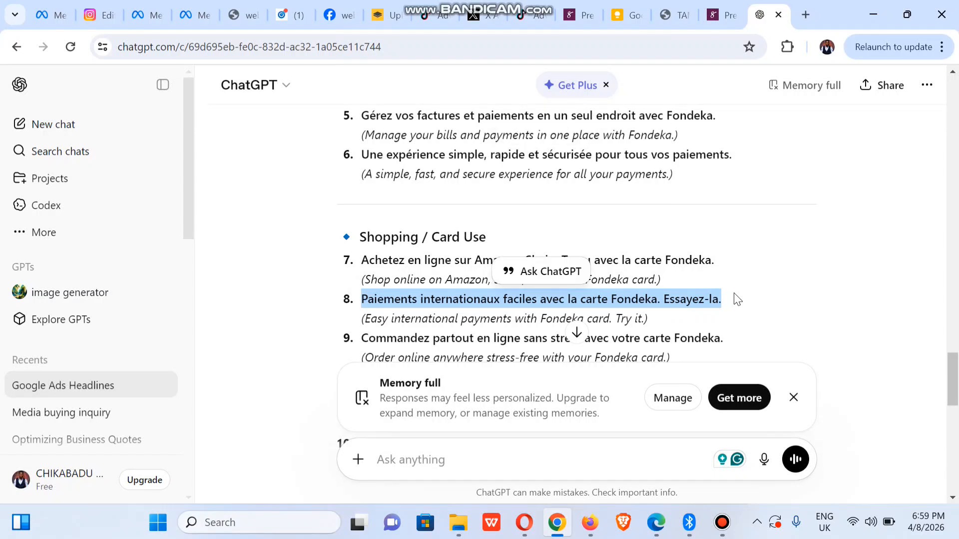
key(ctrl+c)
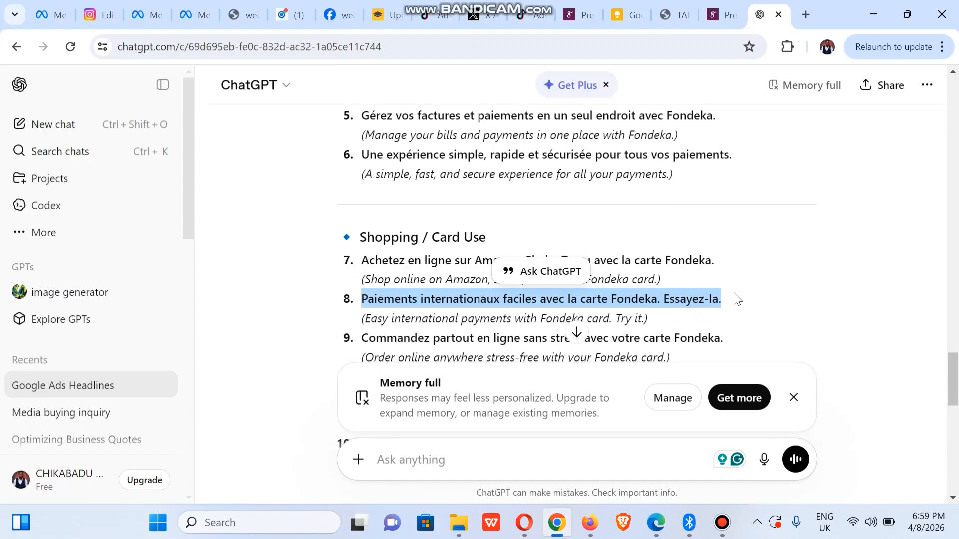
click(599, 522)
click(299, 362)
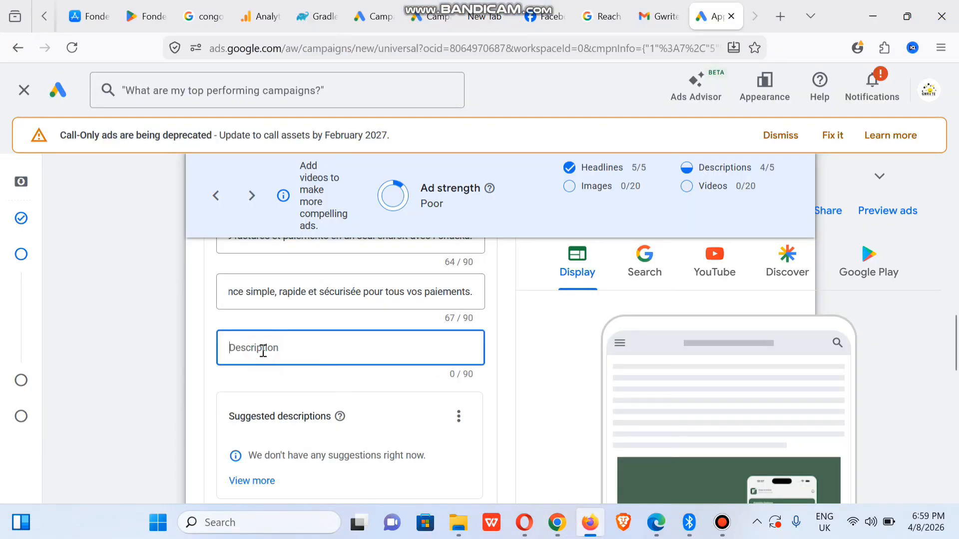
key(ctrl+v)
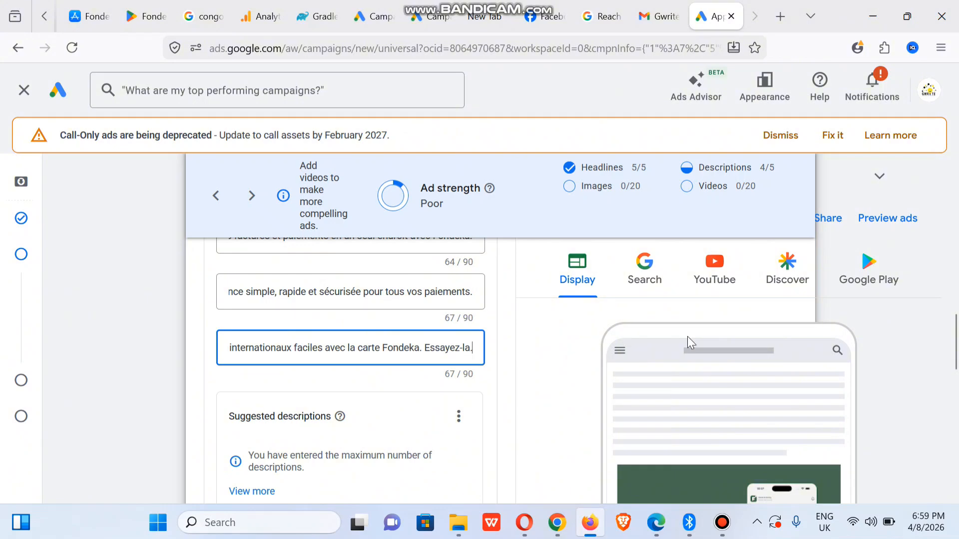
drag(955, 352, 956, 395)
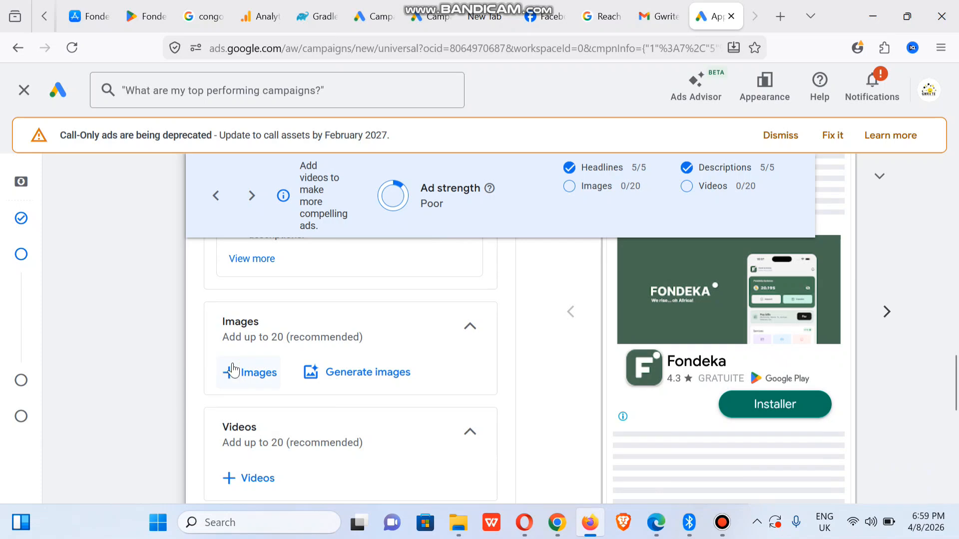
- Start an image upload from the computer and browse to Pictures > Clients > fondeka
click(254, 379)
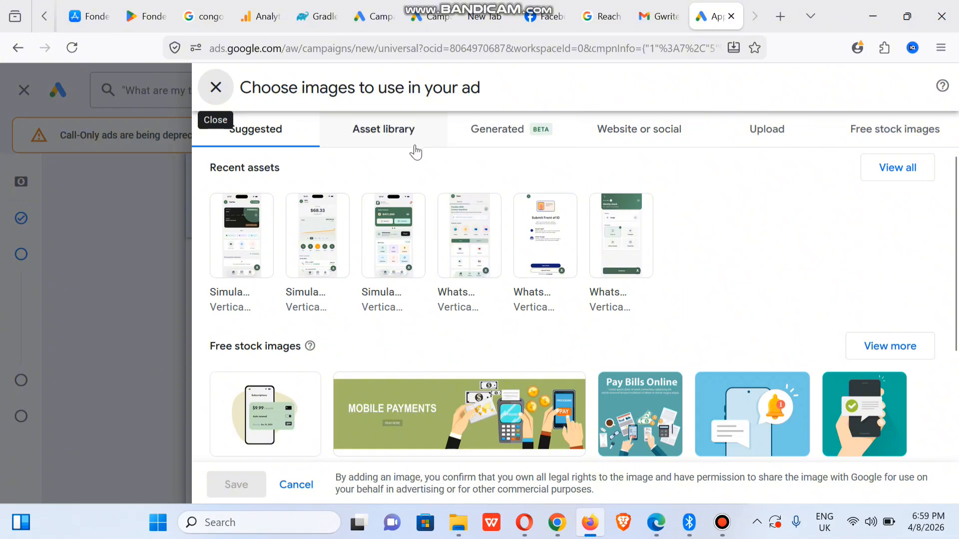
click(774, 131)
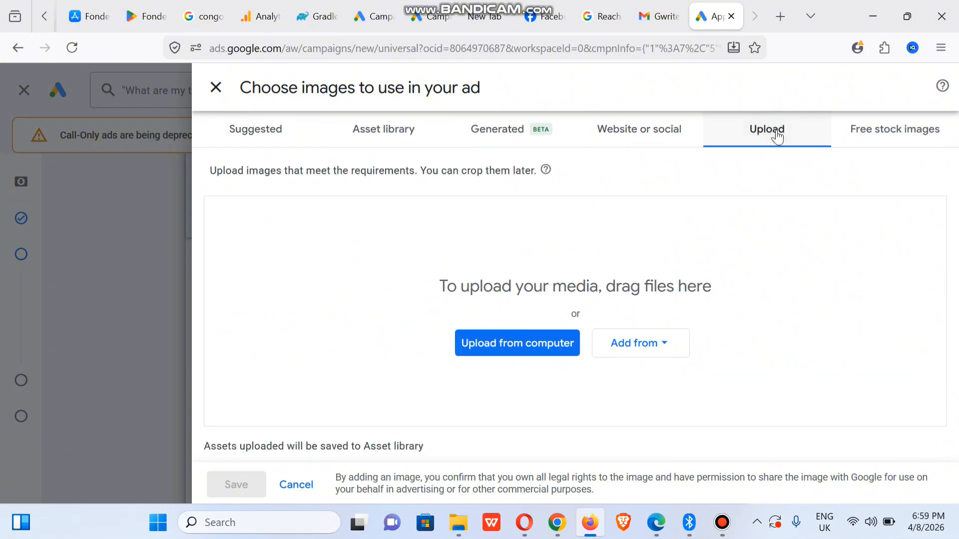
click(533, 351)
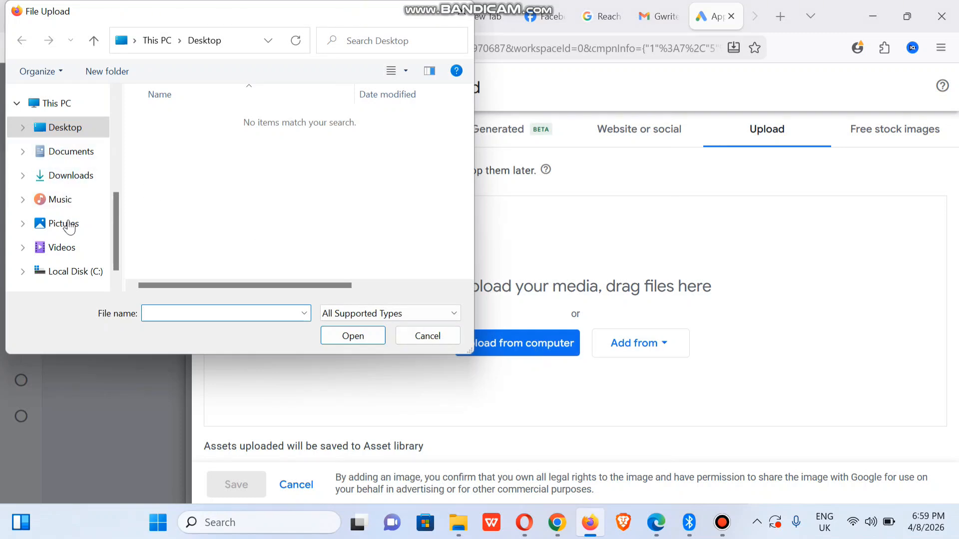
click(68, 233)
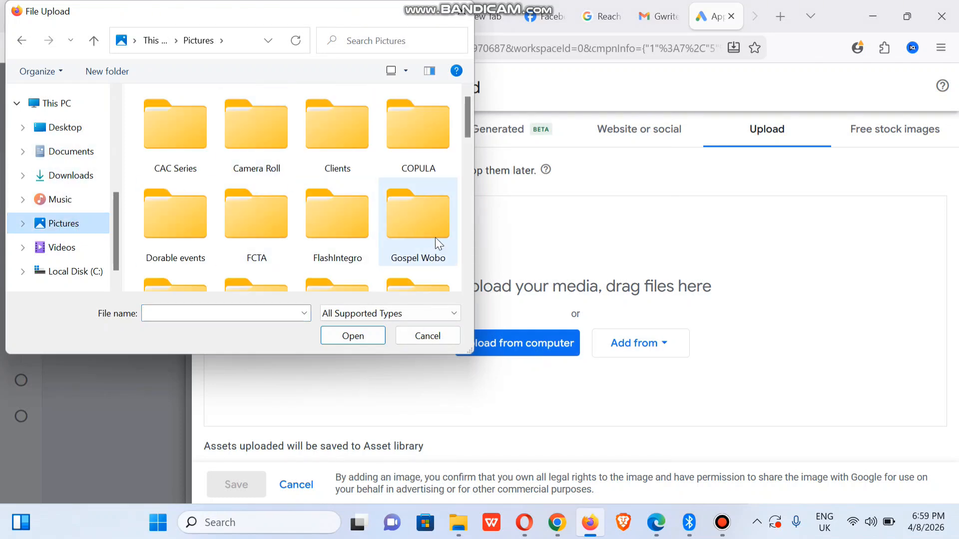
double_click(325, 146)
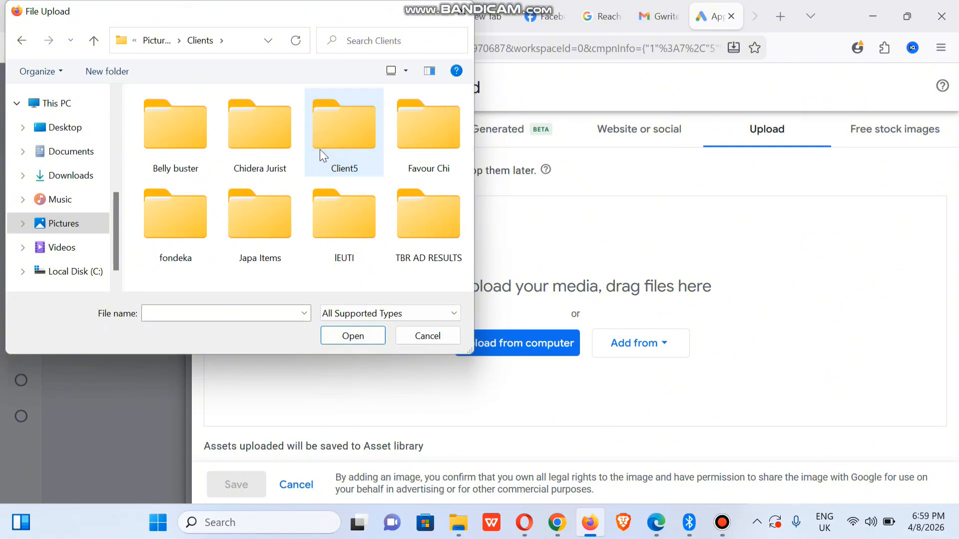
double_click(178, 231)
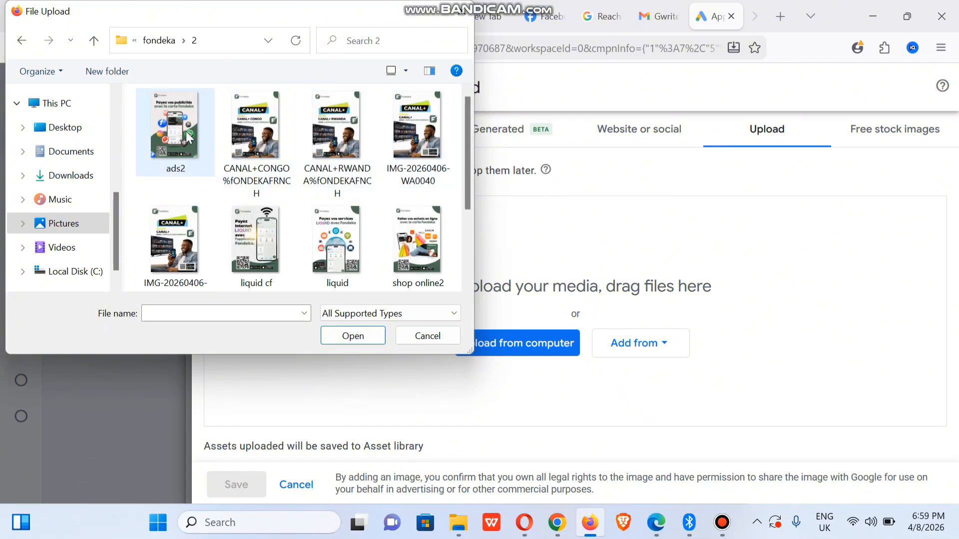
- Upload ads2, IMG-20260406-WA0049, liquid cf, liquid, shop online2, virunga2, starlink2, socodee2 and snel2
click(187, 136)
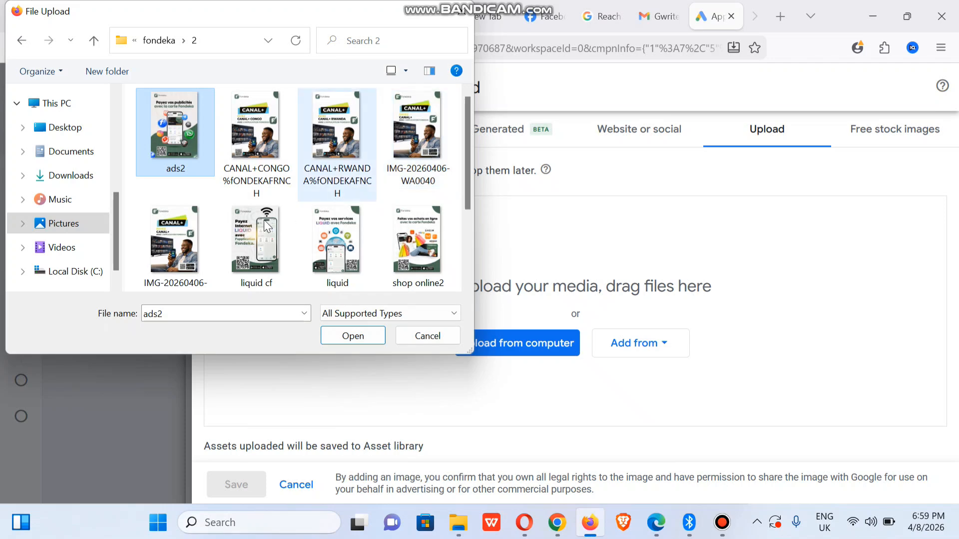
ctrl+click(169, 237)
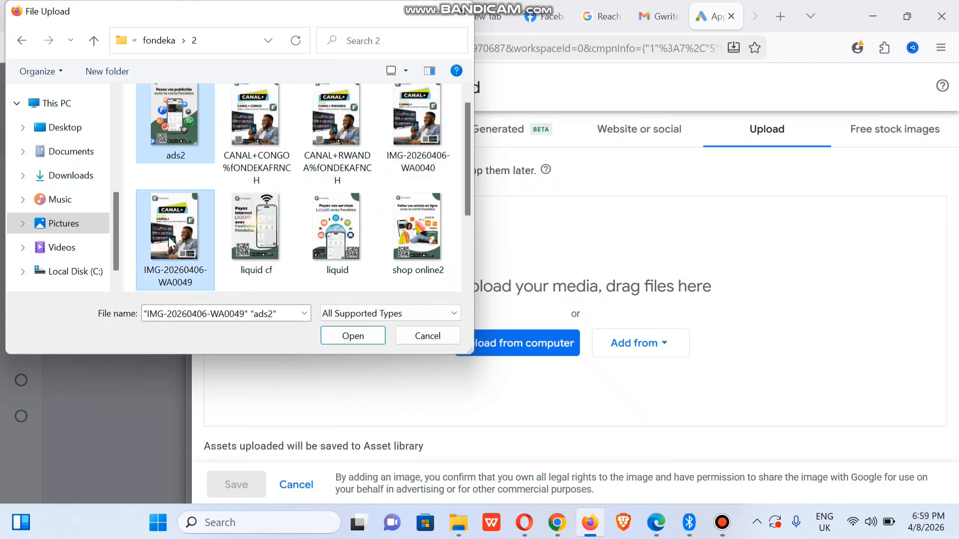
ctrl+click(256, 229)
ctrl+click(330, 241)
ctrl+click(433, 239)
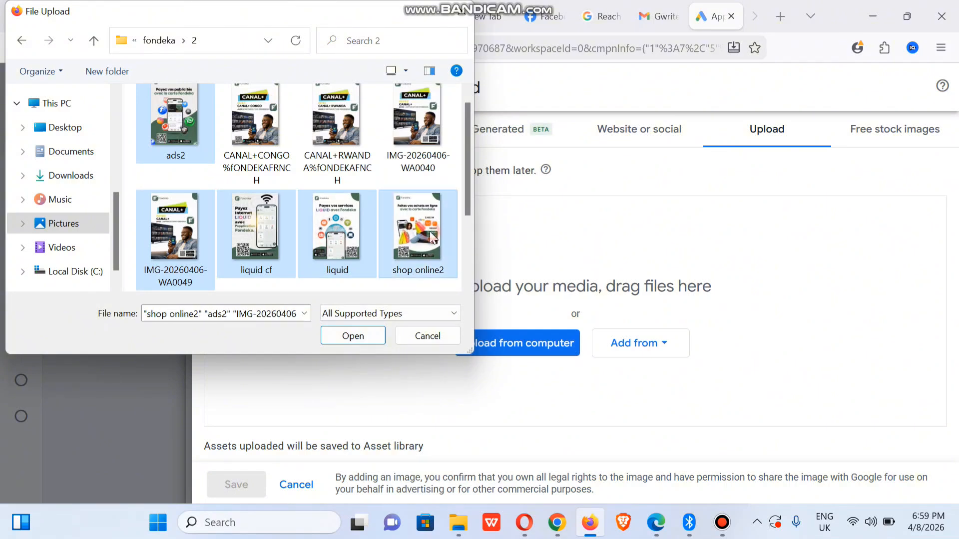
drag(469, 186, 478, 242)
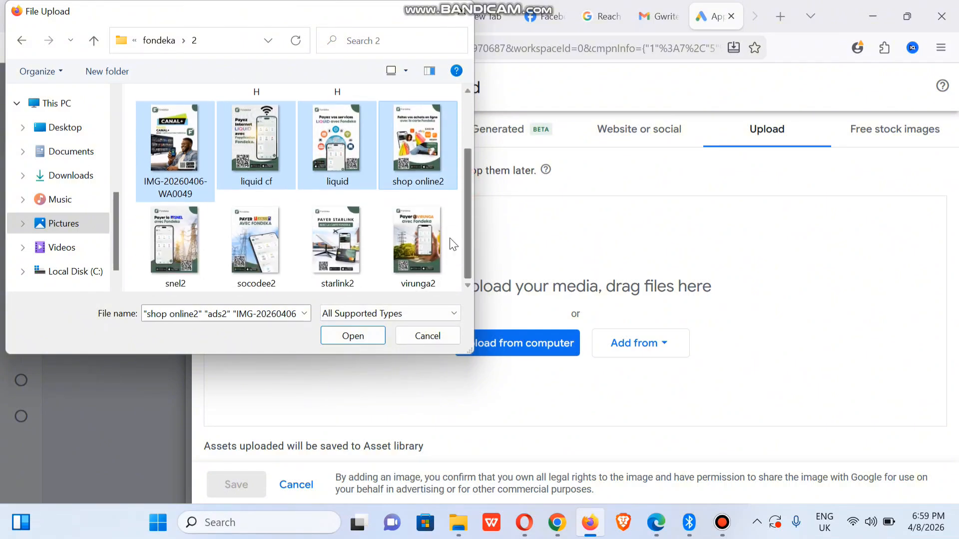
ctrl+click(430, 240)
ctrl+click(340, 234)
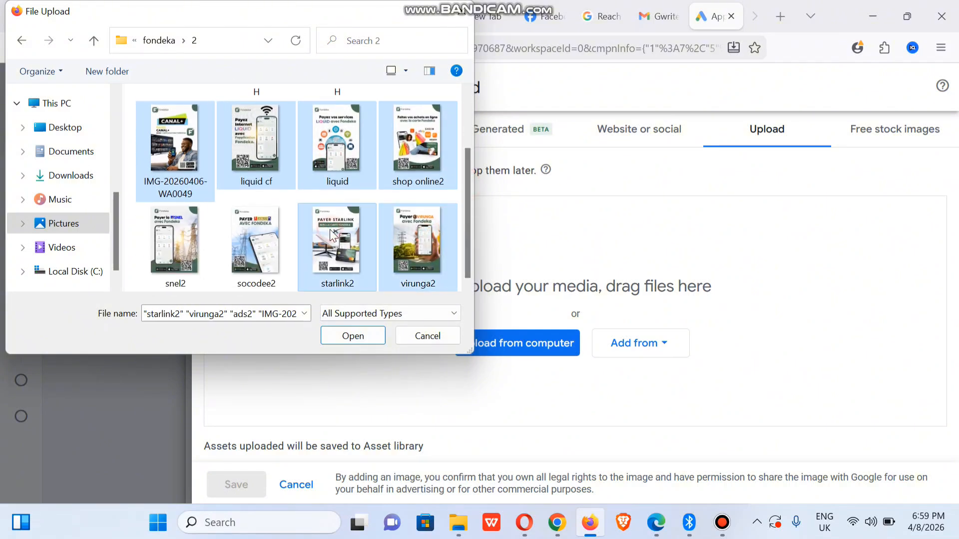
ctrl+click(245, 226)
ctrl+click(184, 239)
click(352, 335)
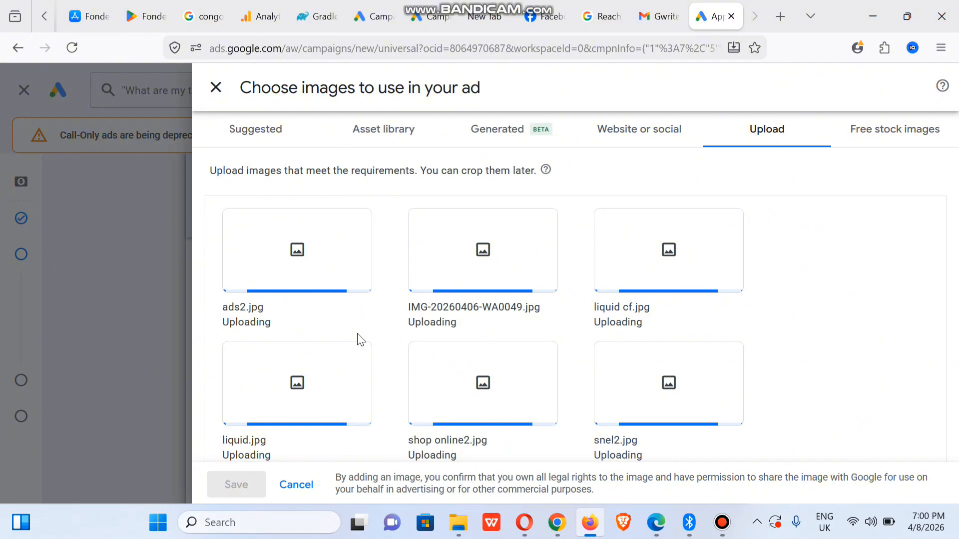
- Upload the bills and bills2 images from the fondeka folder as additional images
drag(954, 236, 952, 380)
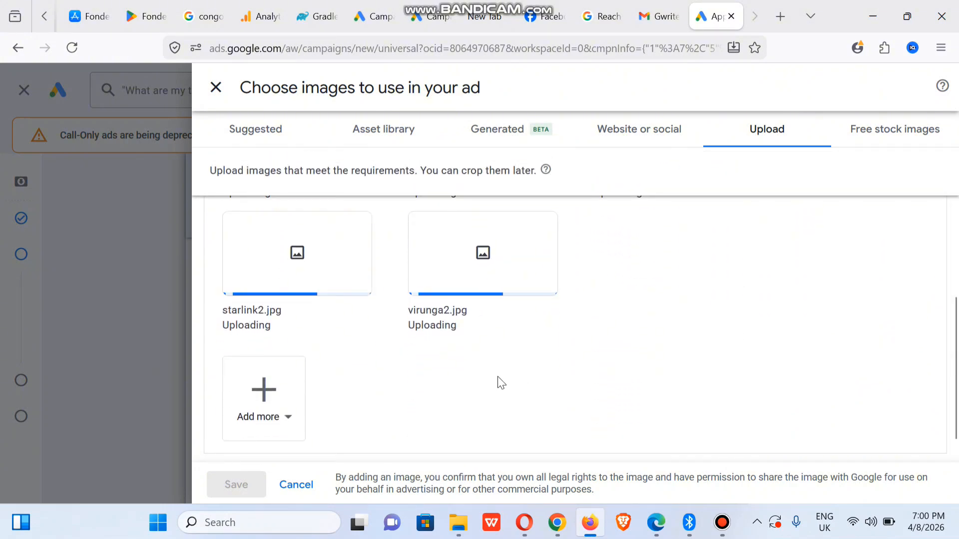
click(272, 403)
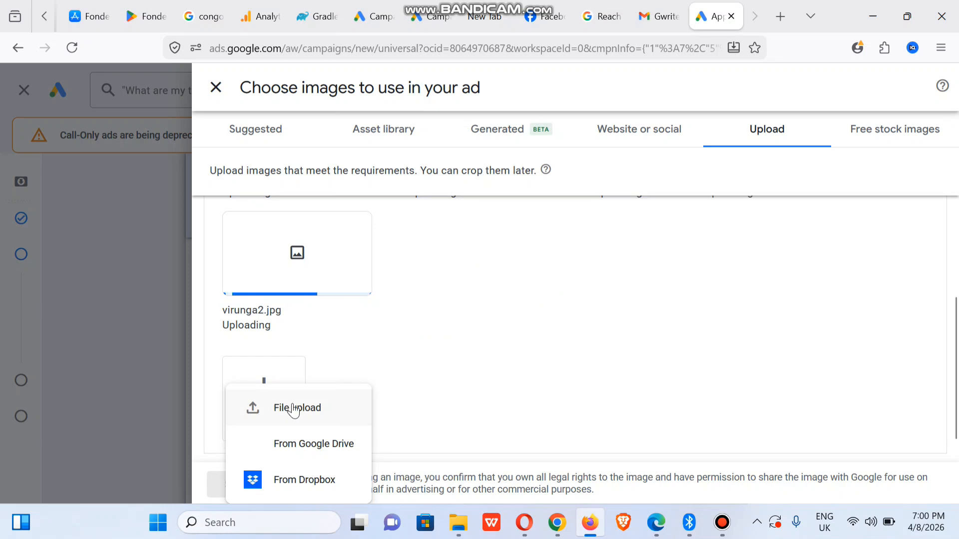
click(304, 408)
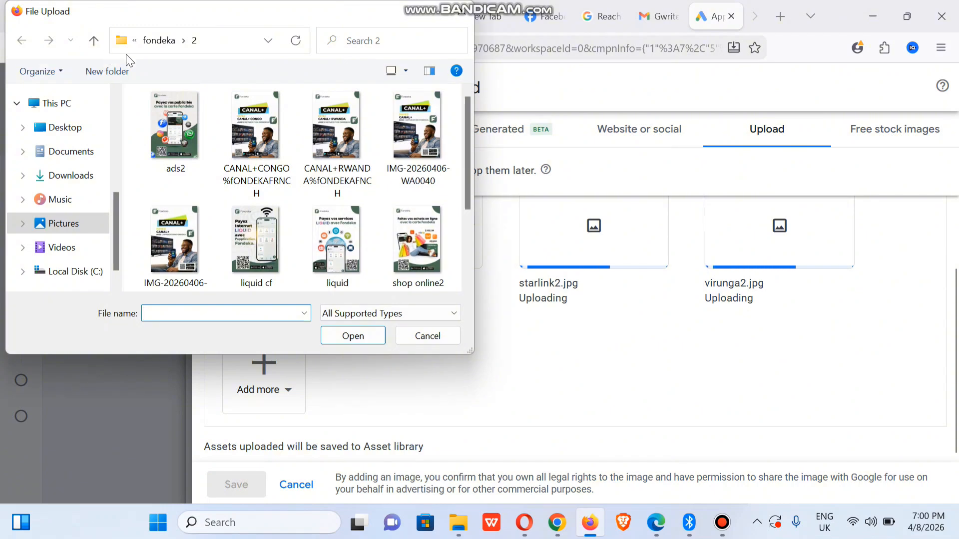
click(170, 42)
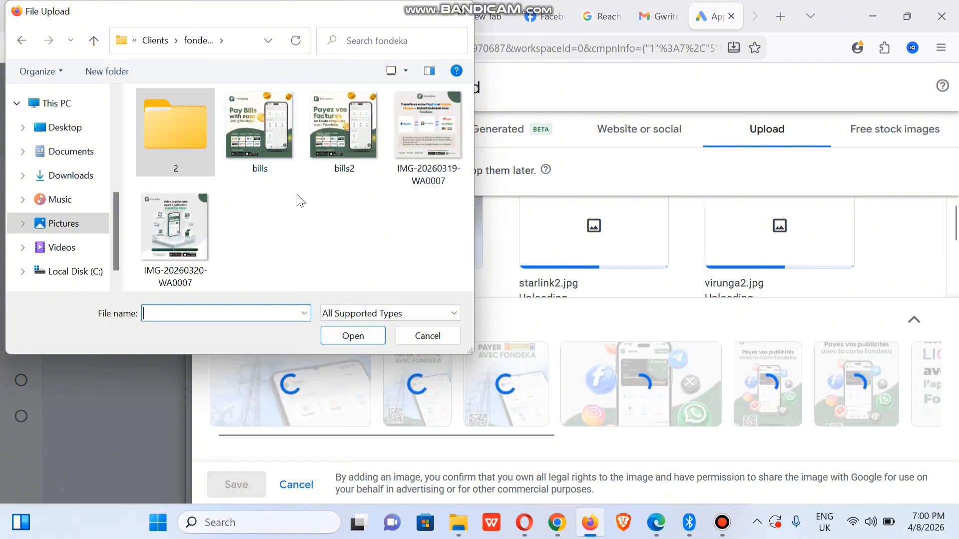
click(321, 231)
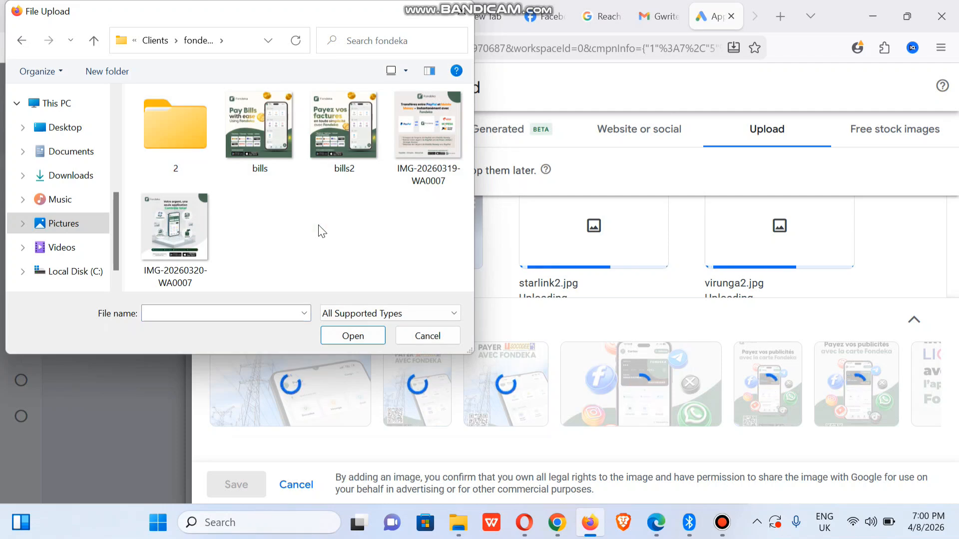
click(246, 142)
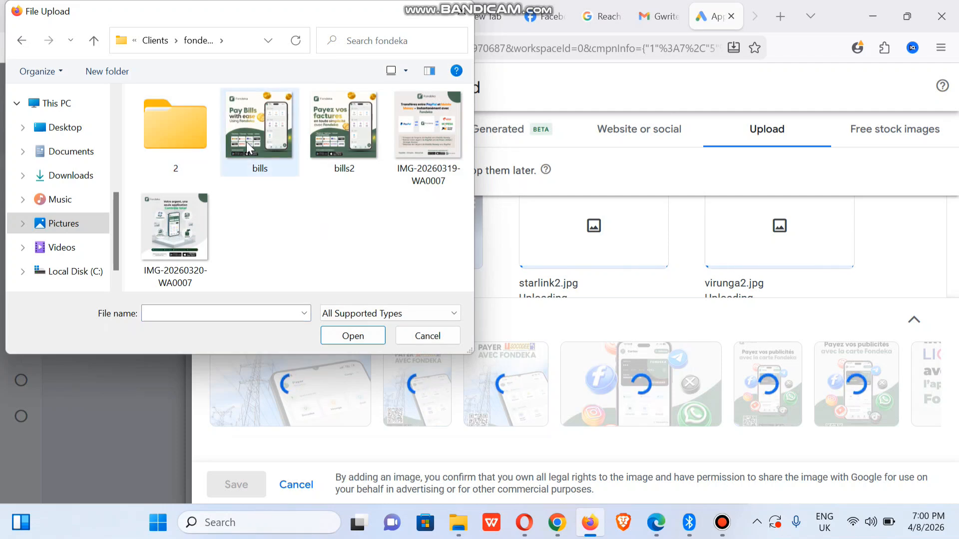
ctrl+double_click(344, 138)
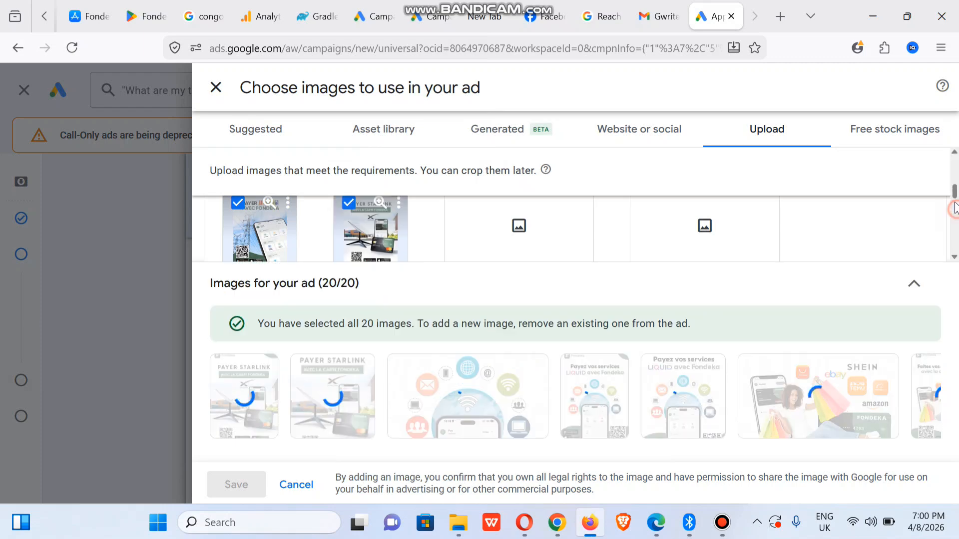
- Dismiss the wait-for-upload warning and save all 20 images to the ad
drag(955, 189, 955, 204)
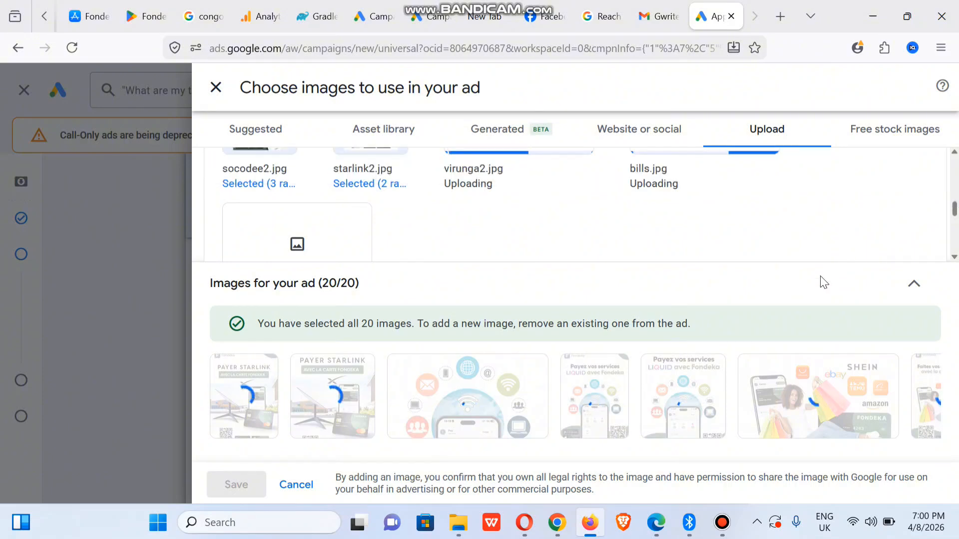
drag(954, 198, 423, 440)
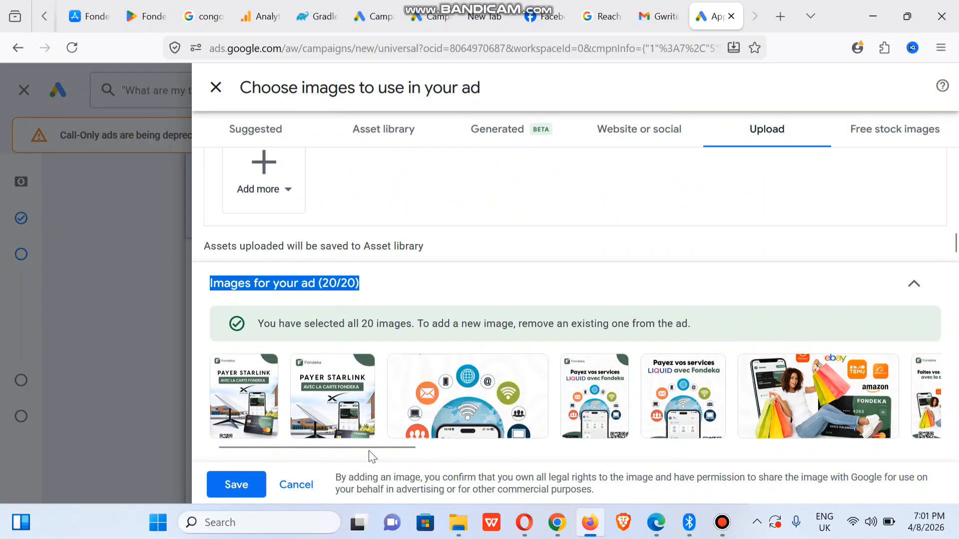
drag(369, 447, 939, 447)
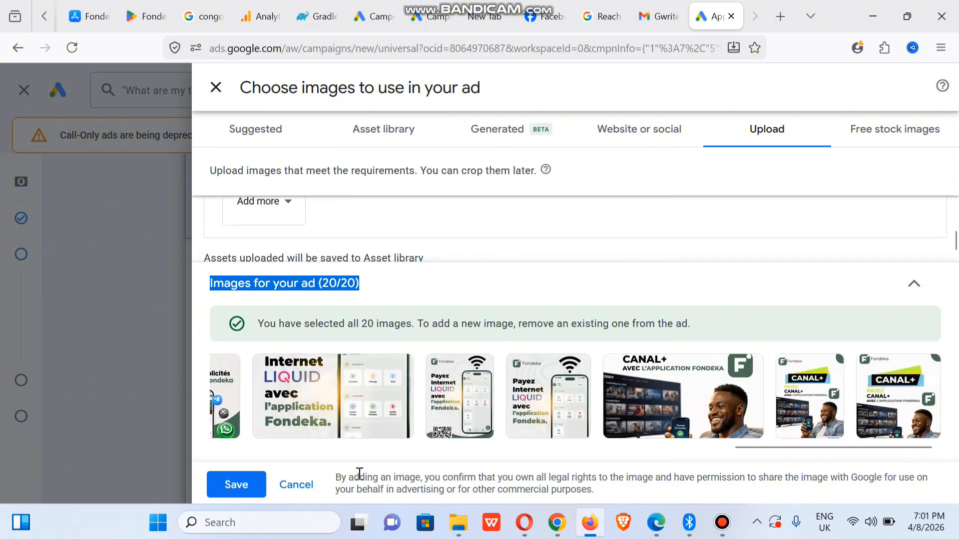
click(234, 491)
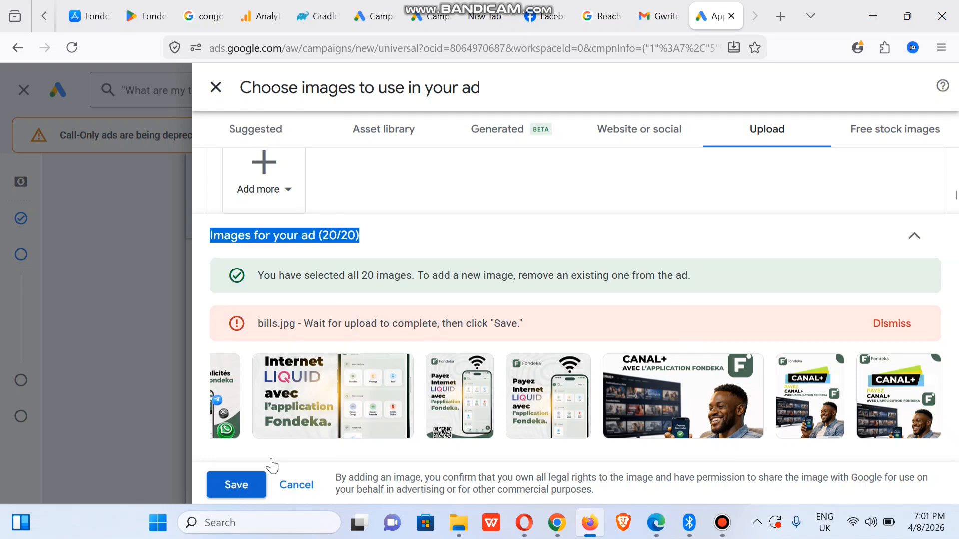
click(891, 324)
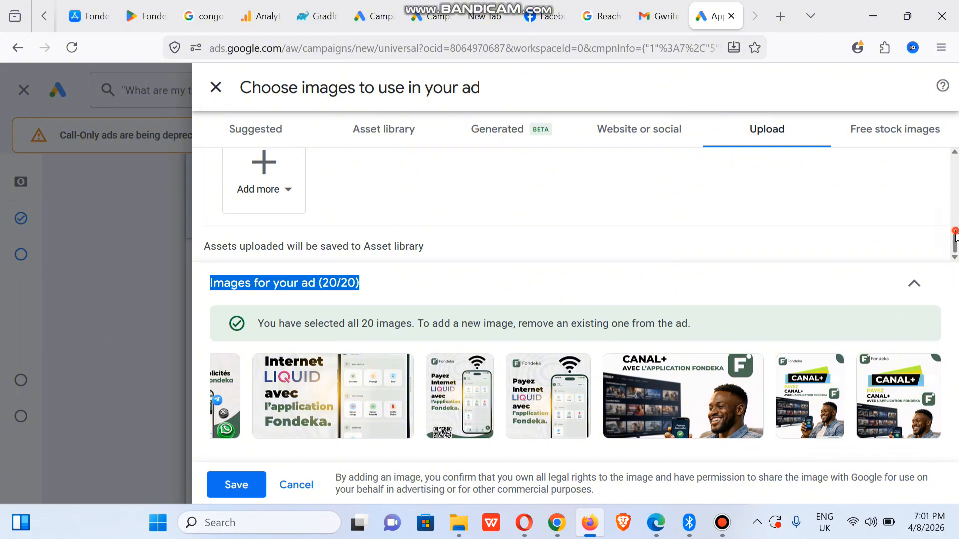
mouse_move(954, 234)
mouse_down()
mouse_move(955, 200)
mouse_move(957, 243)
mouse_up()
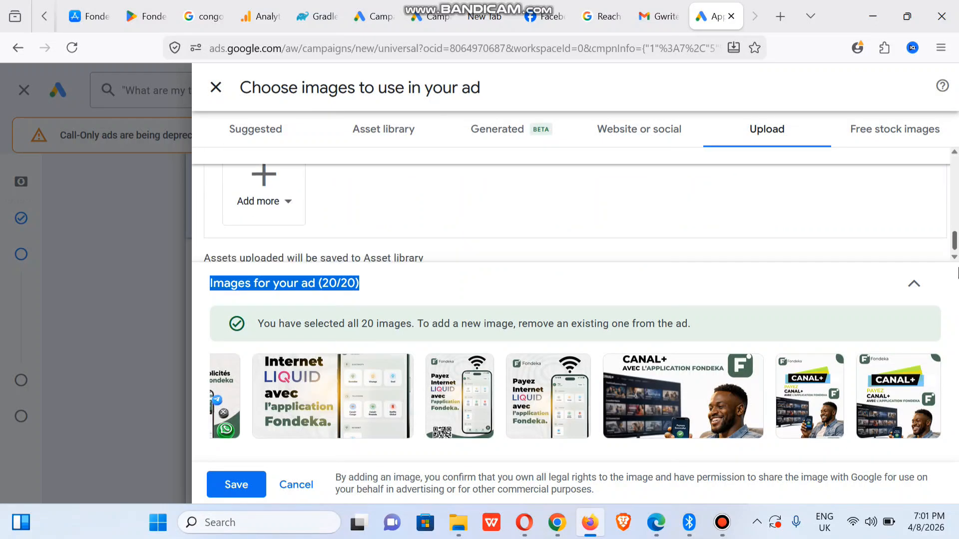
click(238, 485)
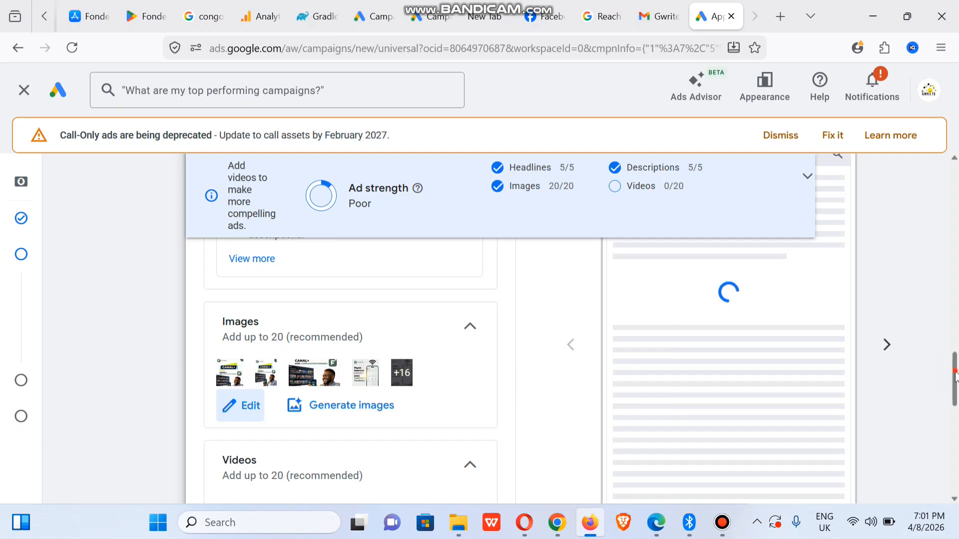
- Review the ad previews and briefly expand then collapse the advanced options
mouse_move(955, 377)
mouse_down()
mouse_move(955, 329)
mouse_move(954, 442)
mouse_move(951, 370)
mouse_up()
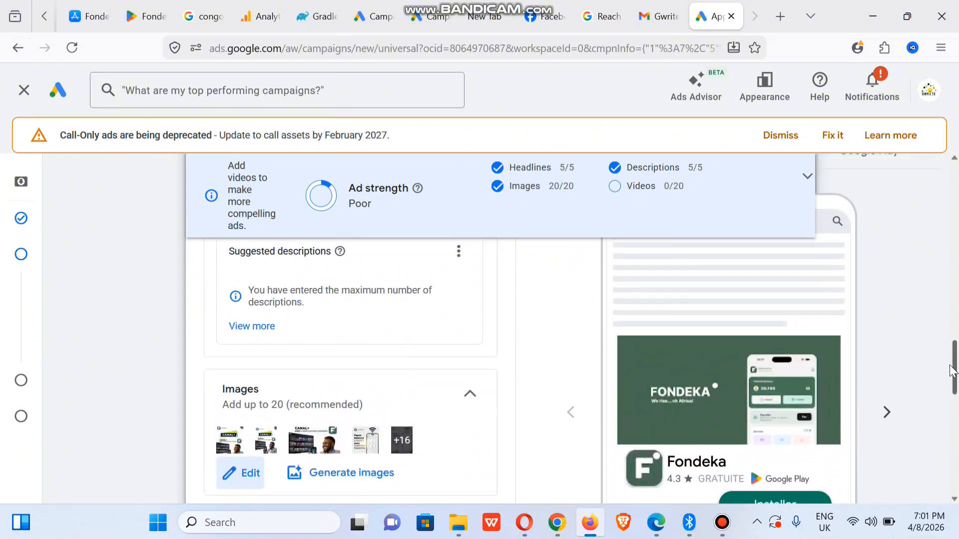
scroll(951, 371, down, 1)
click(884, 342)
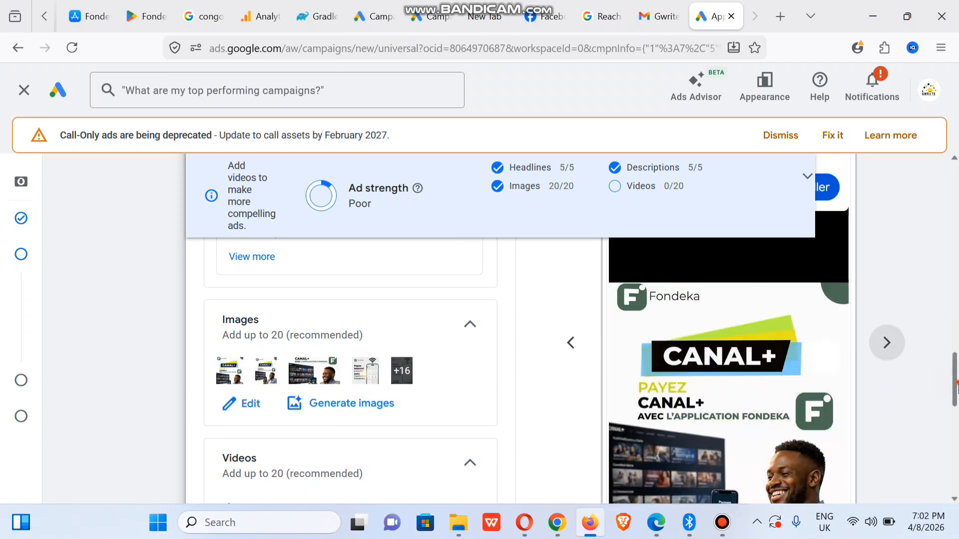
mouse_move(956, 383)
mouse_down()
mouse_move(955, 414)
mouse_move(955, 399)
mouse_up()
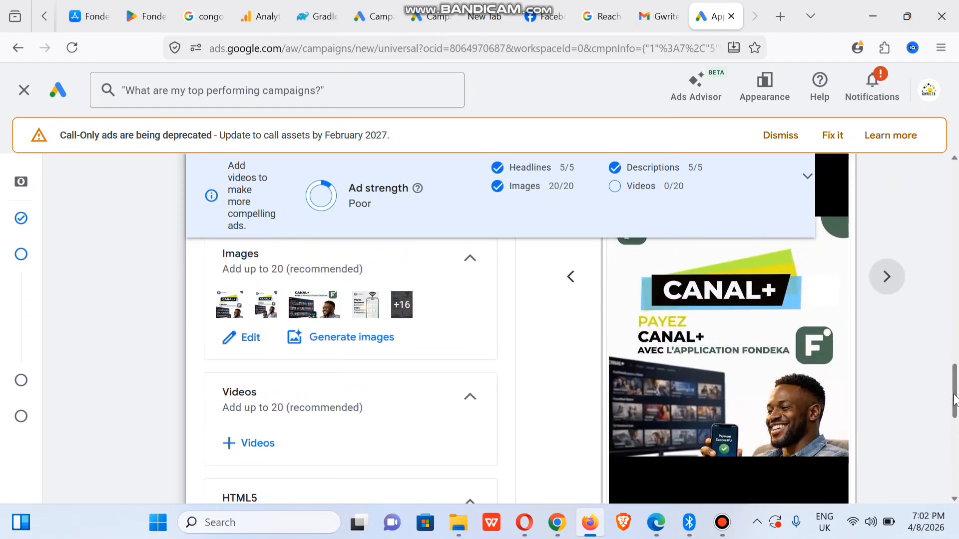
click(883, 278)
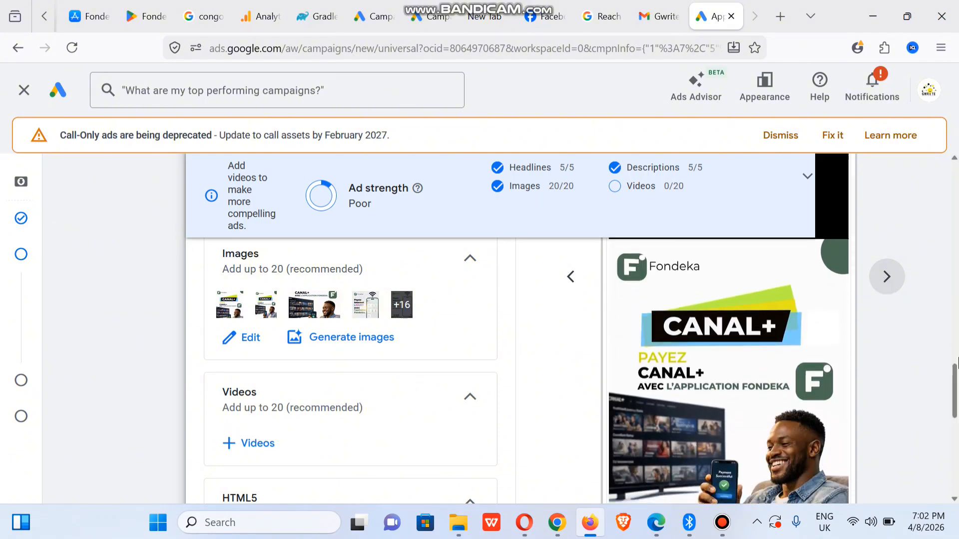
drag(957, 400, 957, 464)
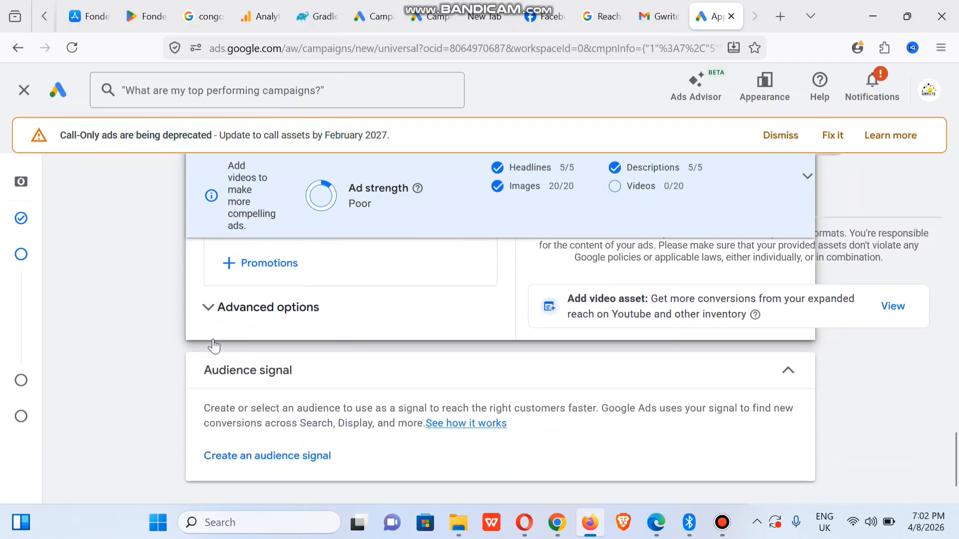
click(214, 317)
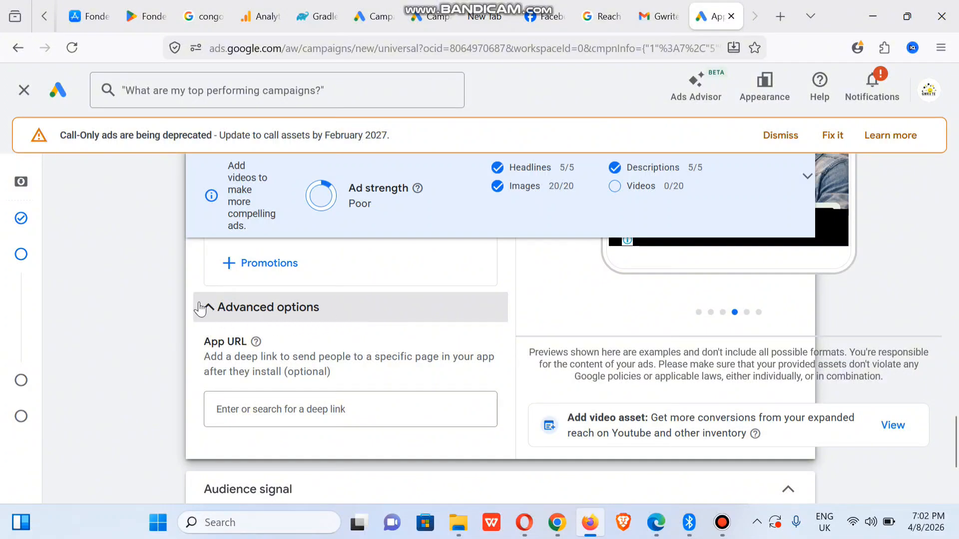
click(203, 306)
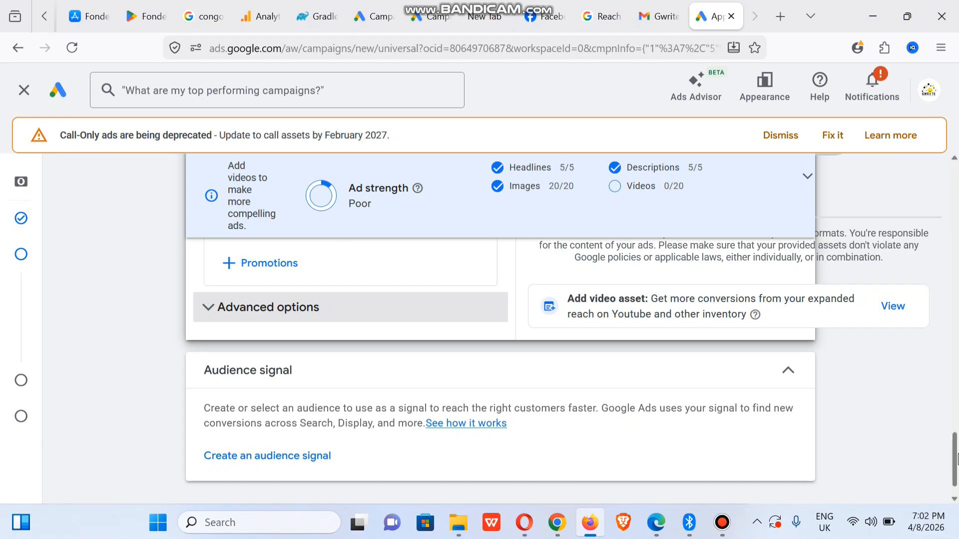
scroll(947, 459, down, 2)
- Keep Install volume as bidding focus, tracked by Fondeka (Android) installs
click(773, 480)
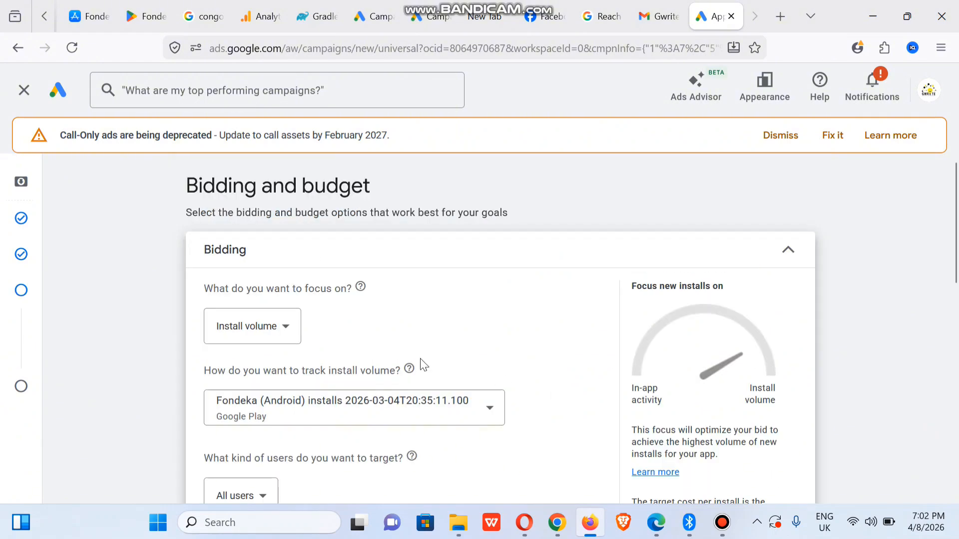
click(283, 340)
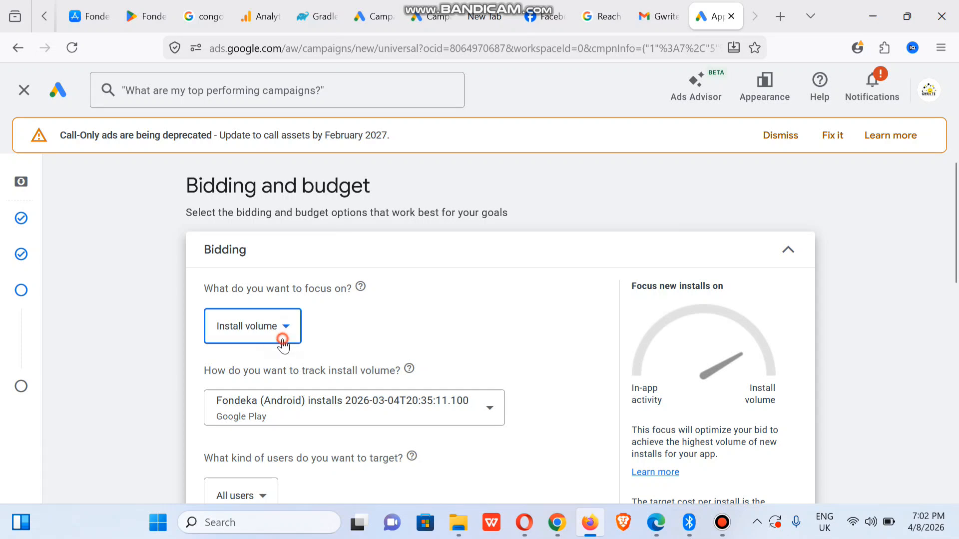
click(392, 329)
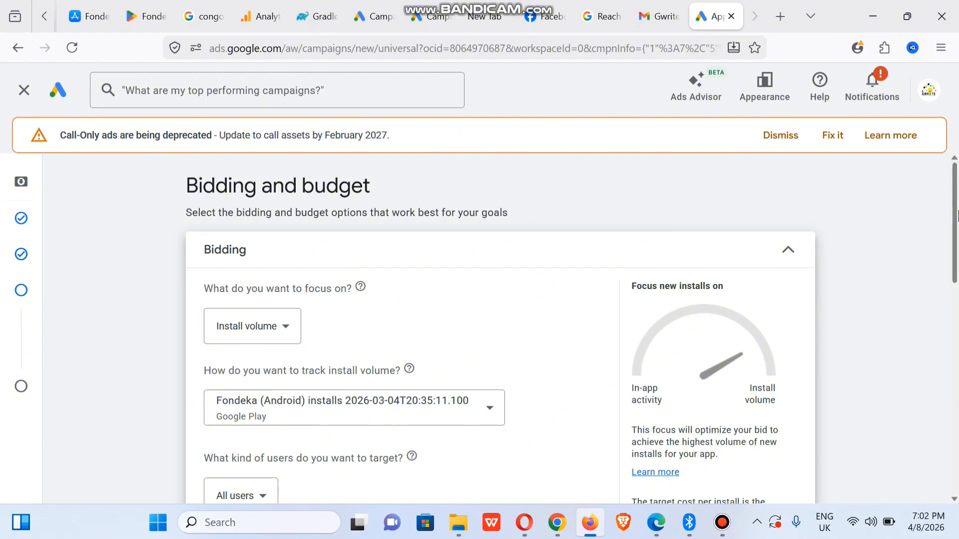
scroll(584, 292, down, 2)
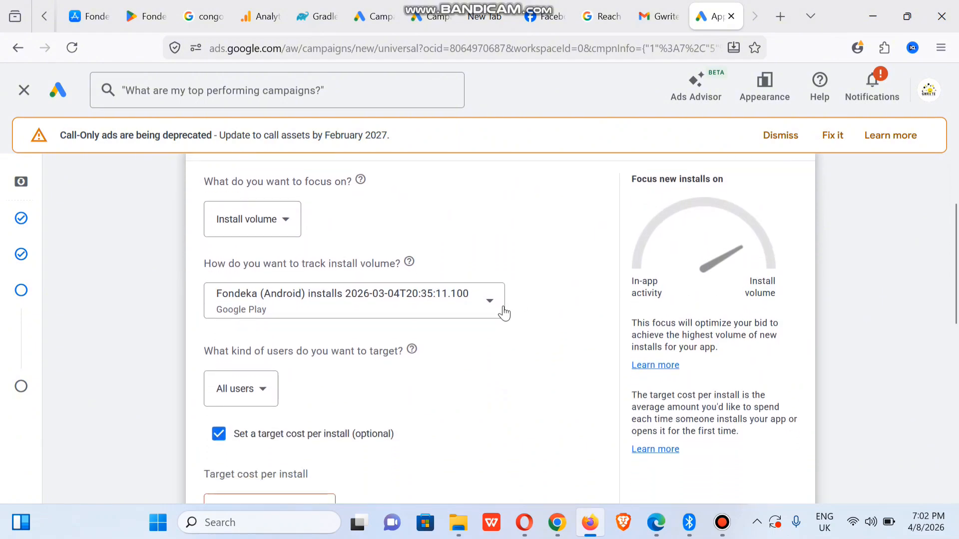
click(498, 313)
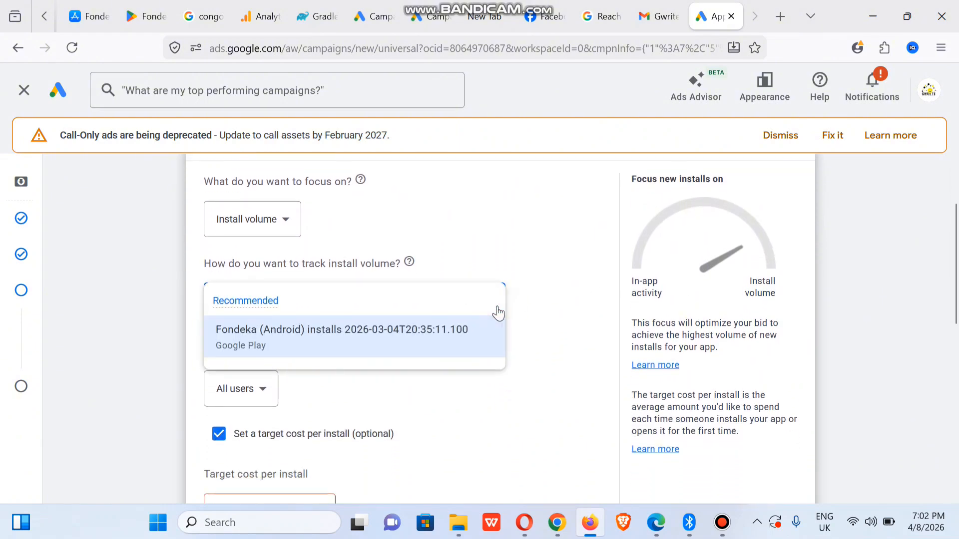
click(582, 259)
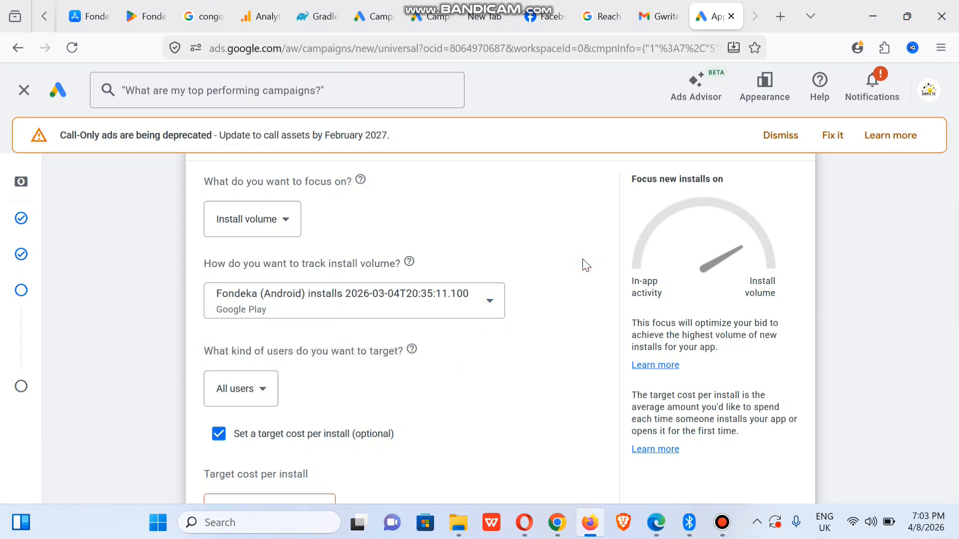
- Keep targeting All users and uncheck 'Set a target cost per install'
click(268, 394)
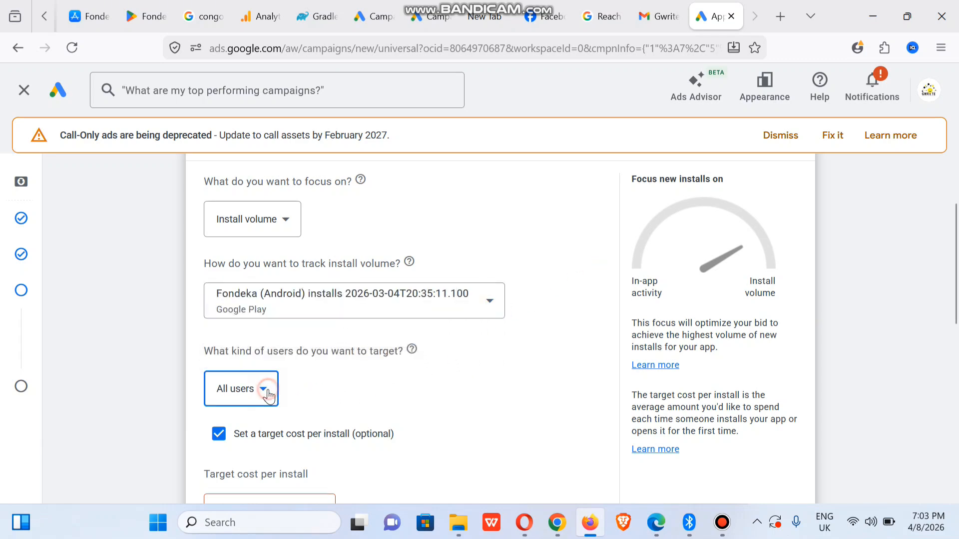
click(506, 385)
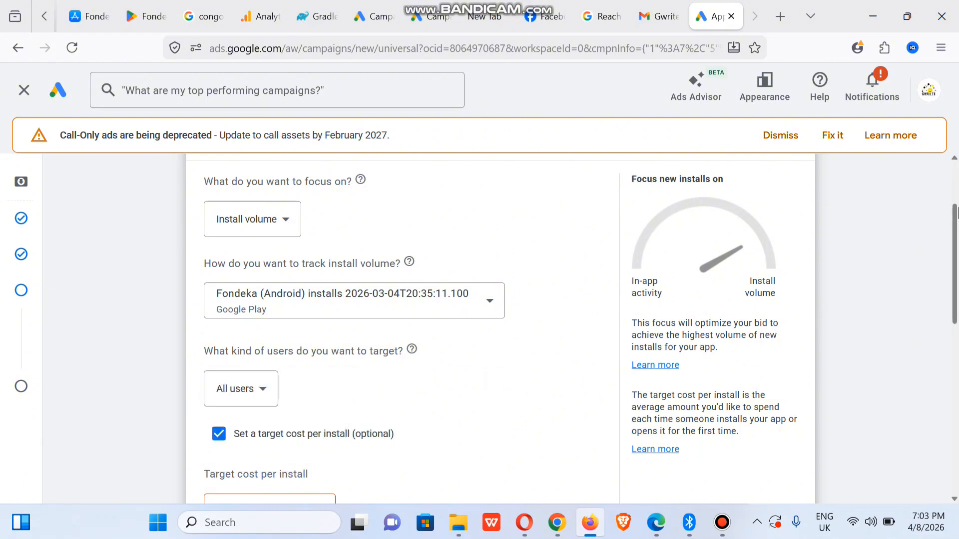
drag(956, 235, 956, 277)
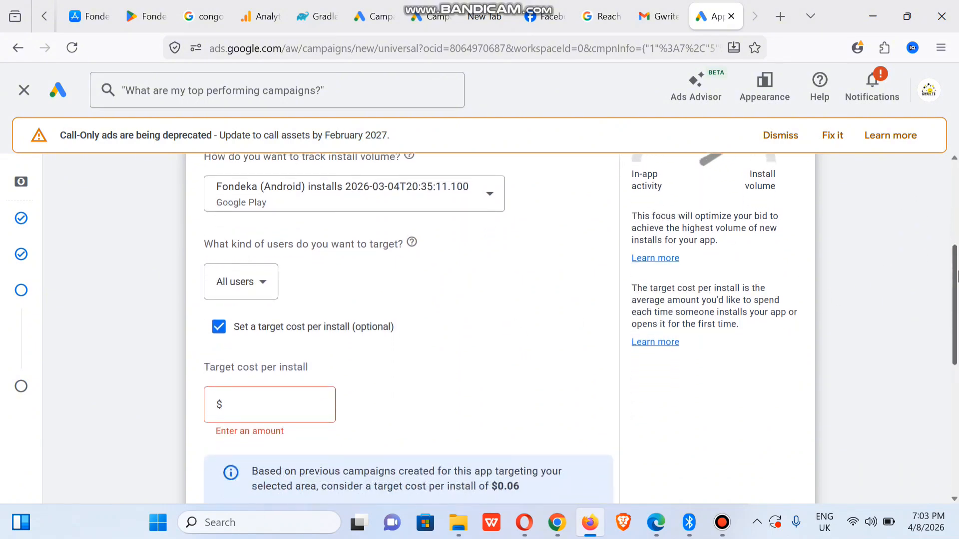
scroll(288, 300, down, 1)
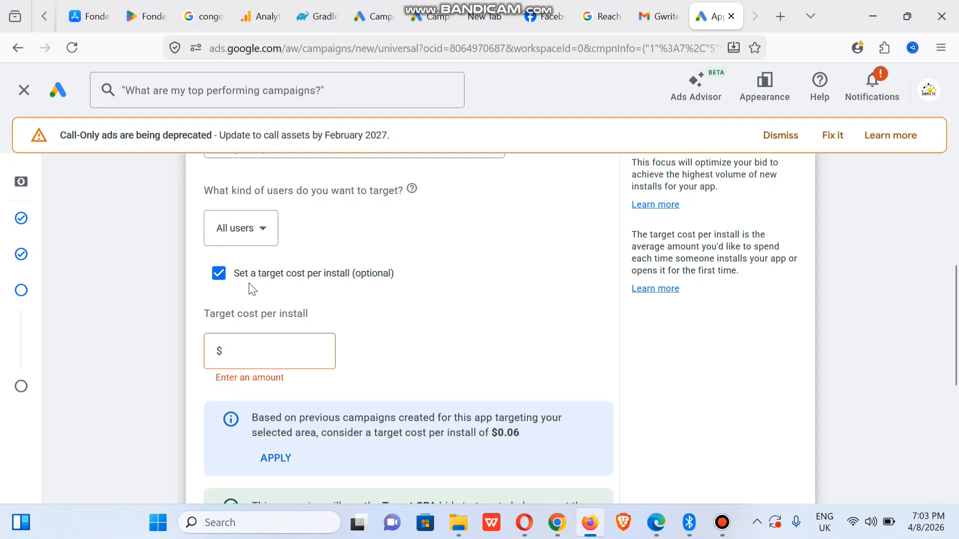
click(223, 276)
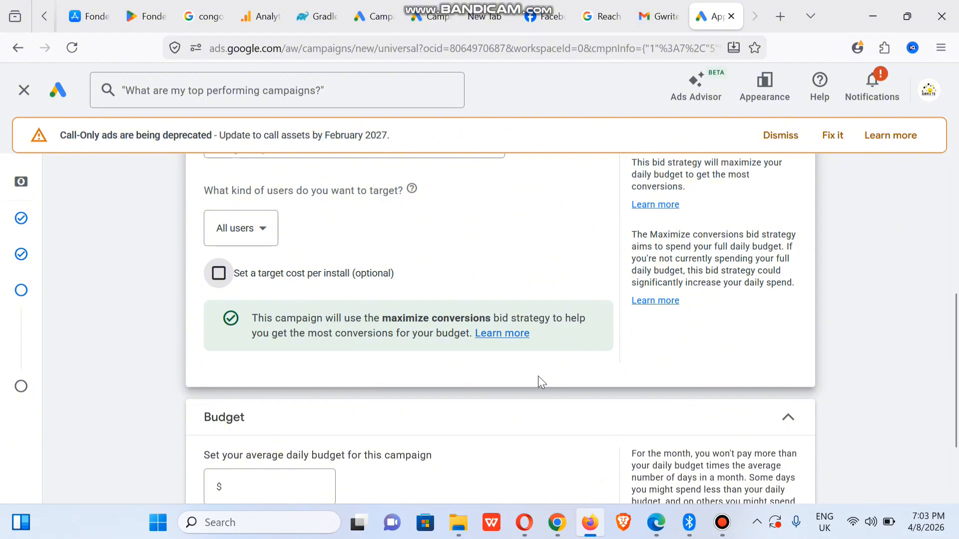
drag(955, 338, 956, 389)
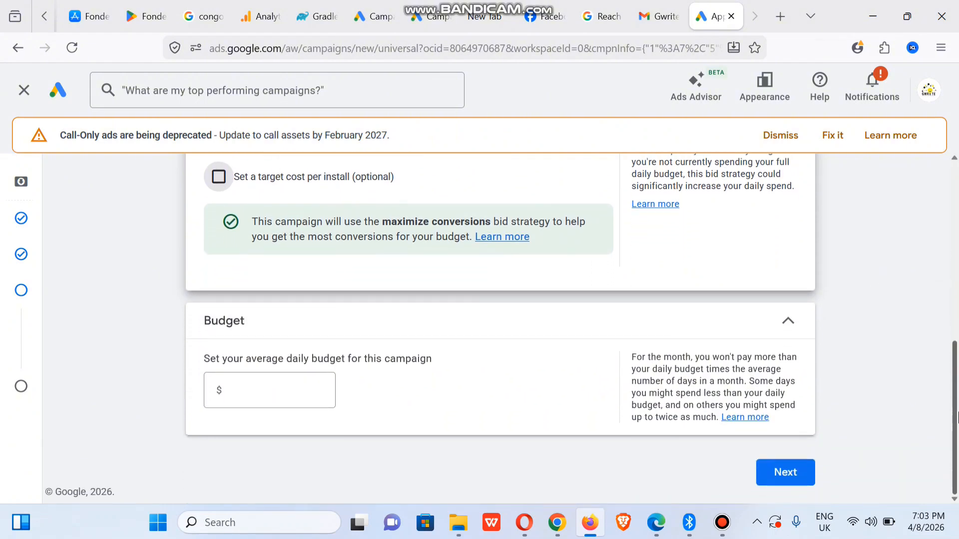
- Enter a $20 average daily budget and continue to the campaign review
click(275, 390)
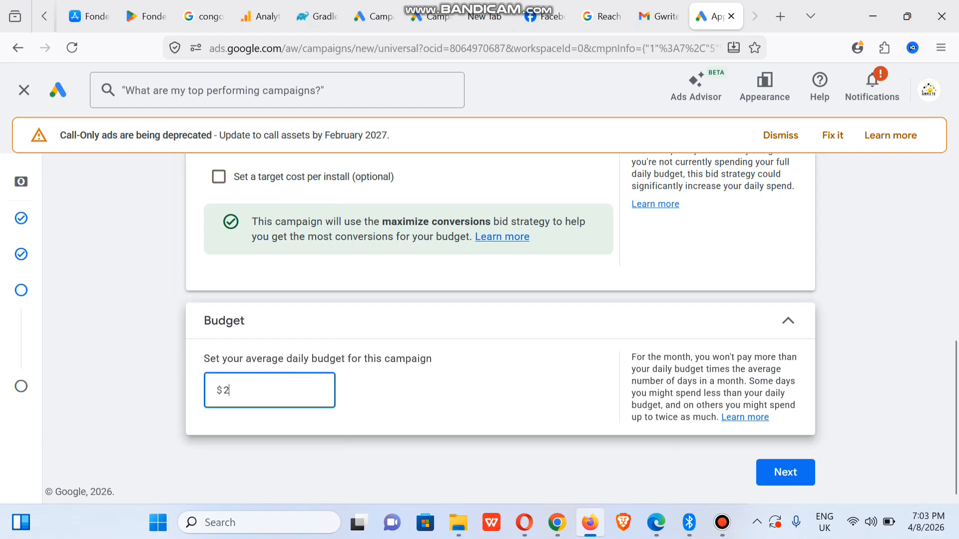
text(20)
click(862, 354)
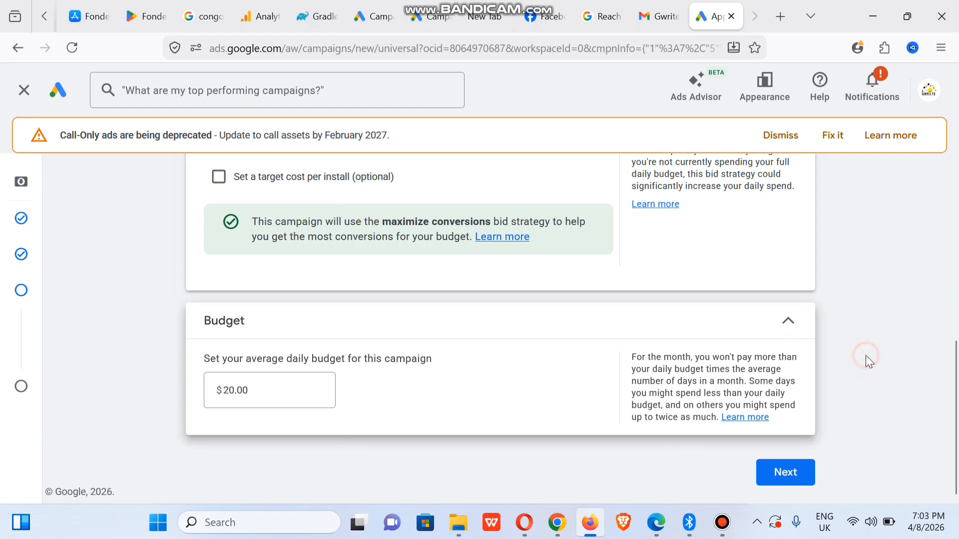
click(796, 477)
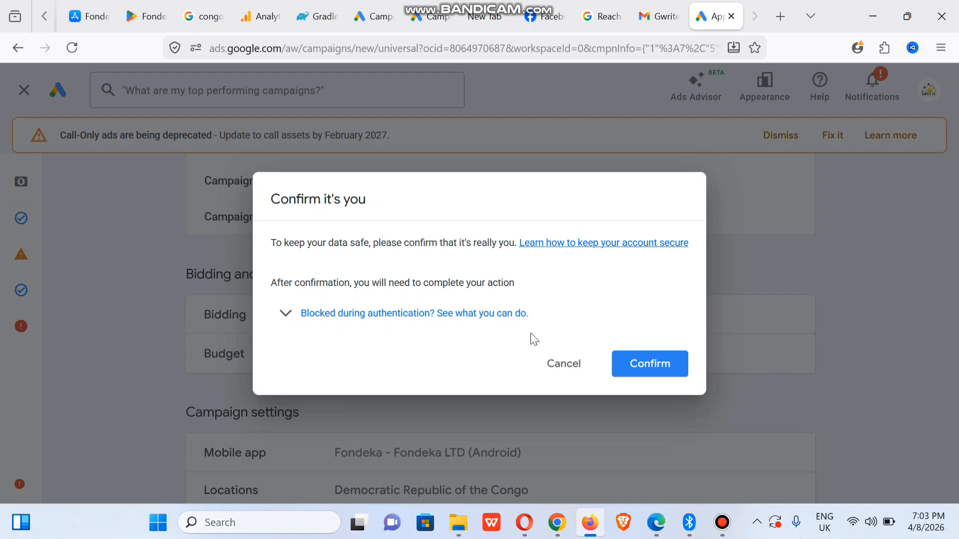
- Read the blocked-authentication help, then confirm the account owner's identity to continue
double_click(286, 314)
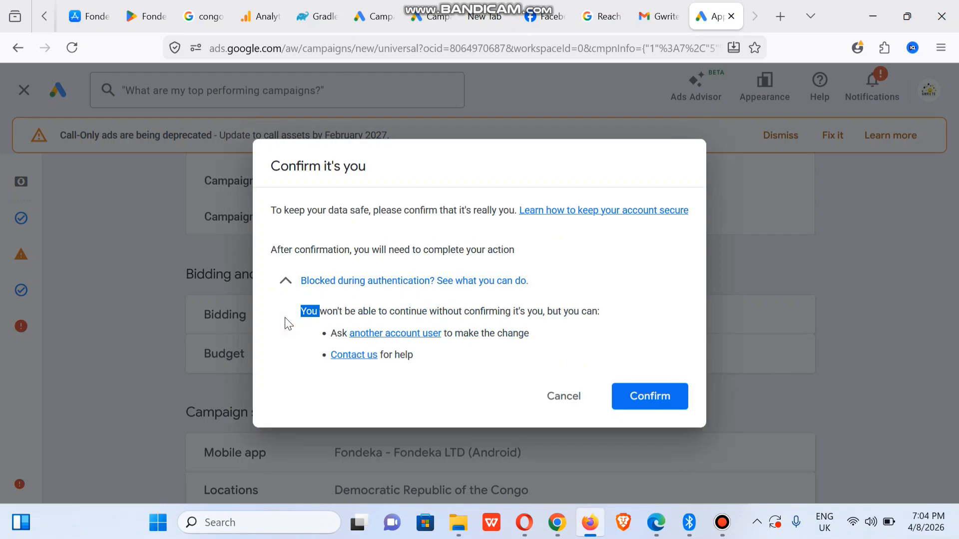
click(655, 398)
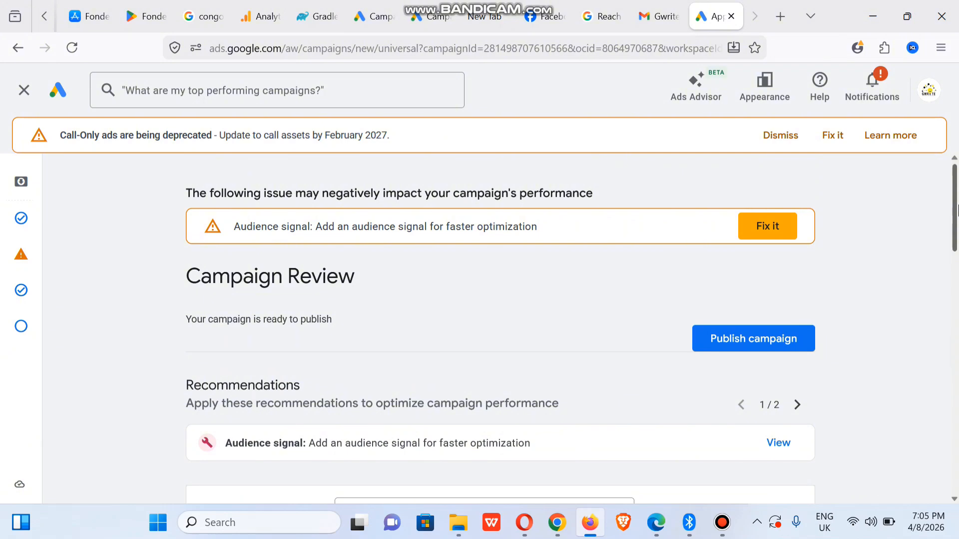
- Publish the April 2026 Installs campaign from the bottom of the Campaign Review page
drag(956, 209, 957, 131)
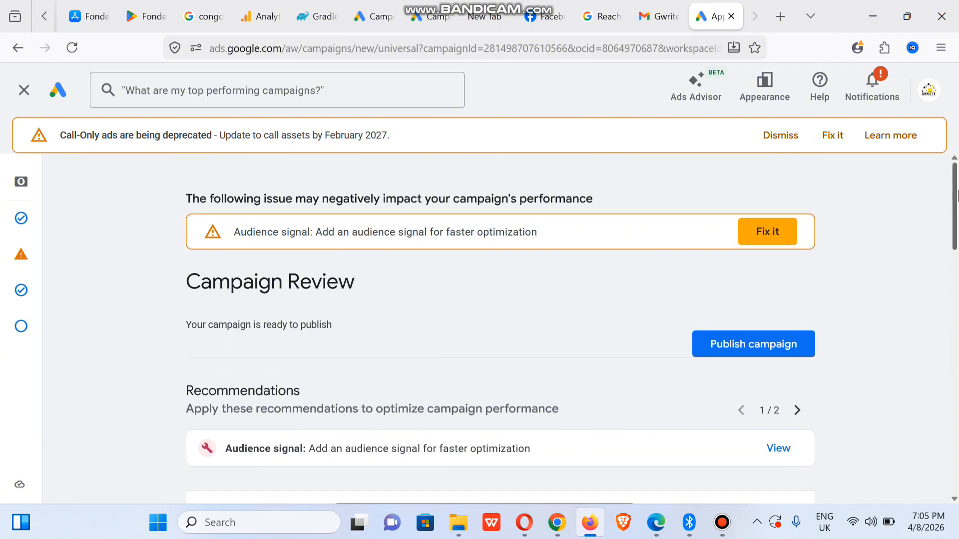
drag(957, 196, 957, 530)
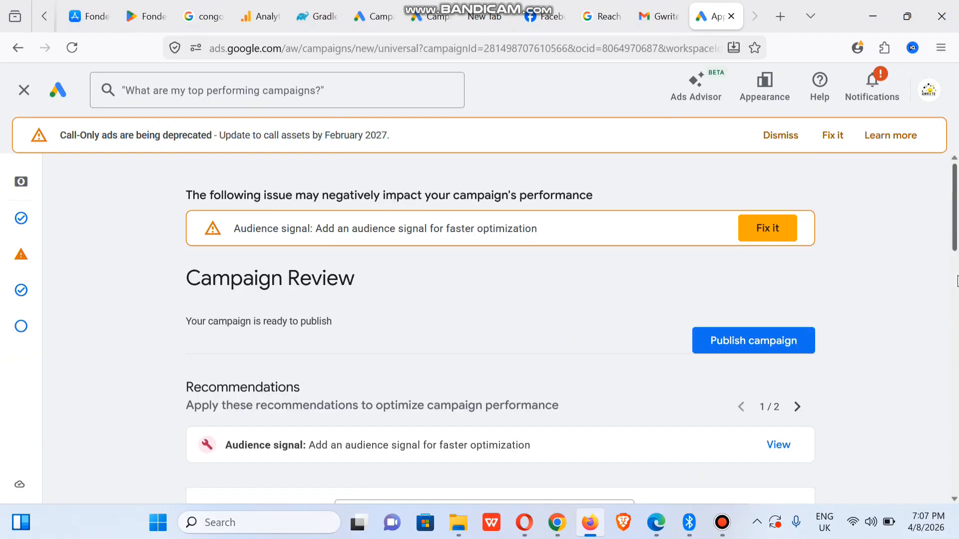
drag(956, 247, 957, 502)
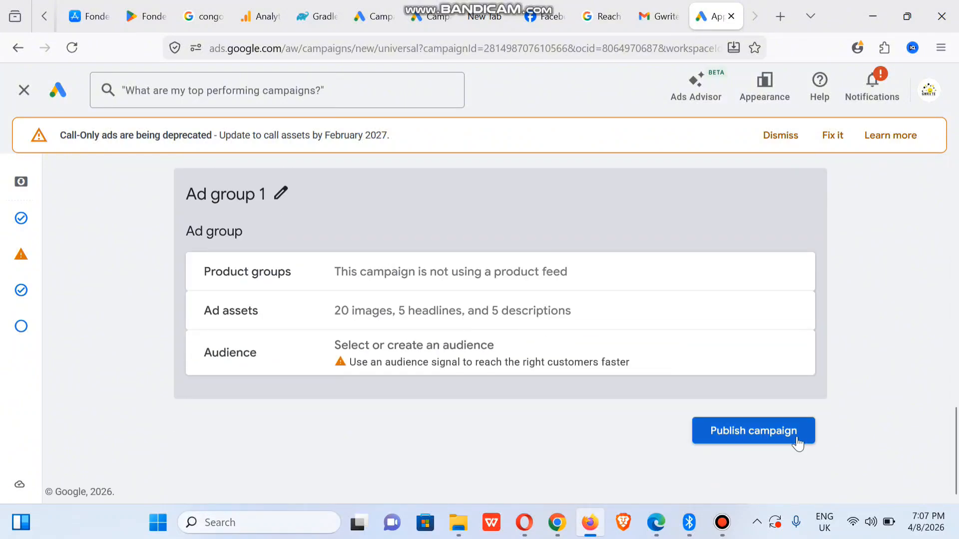
click(749, 432)
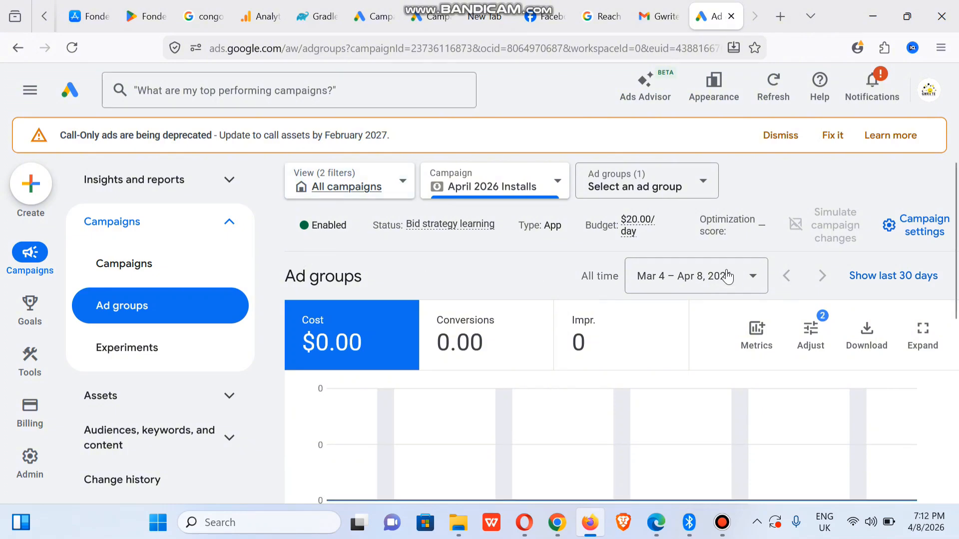
- Go to the Campaigns overview and set the view to all campaigns
drag(955, 242, 957, 464)
scroll(941, 378, up, 2)
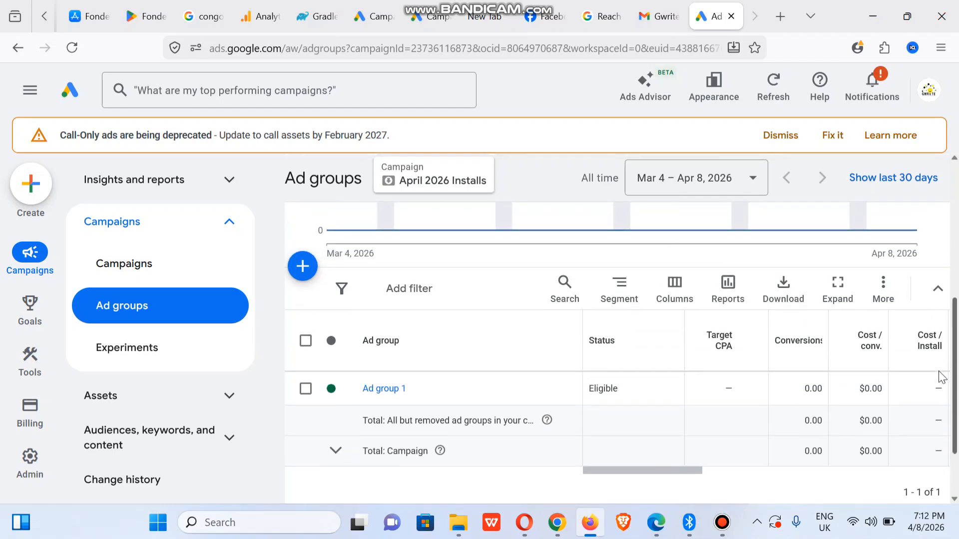
click(137, 270)
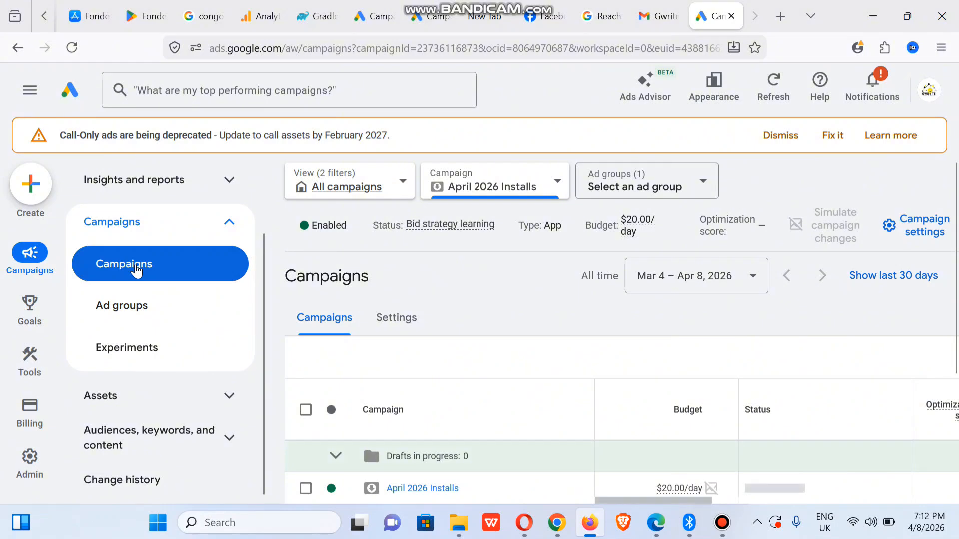
click(366, 187)
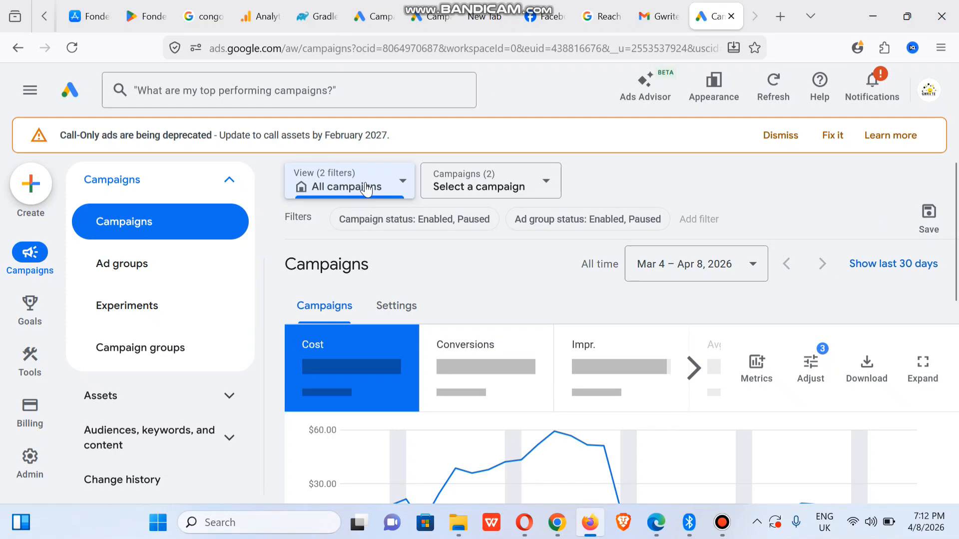
- Scroll the campaigns table sideways to check April 2026 Installs' $20.00/day budget and status
drag(957, 266, 957, 451)
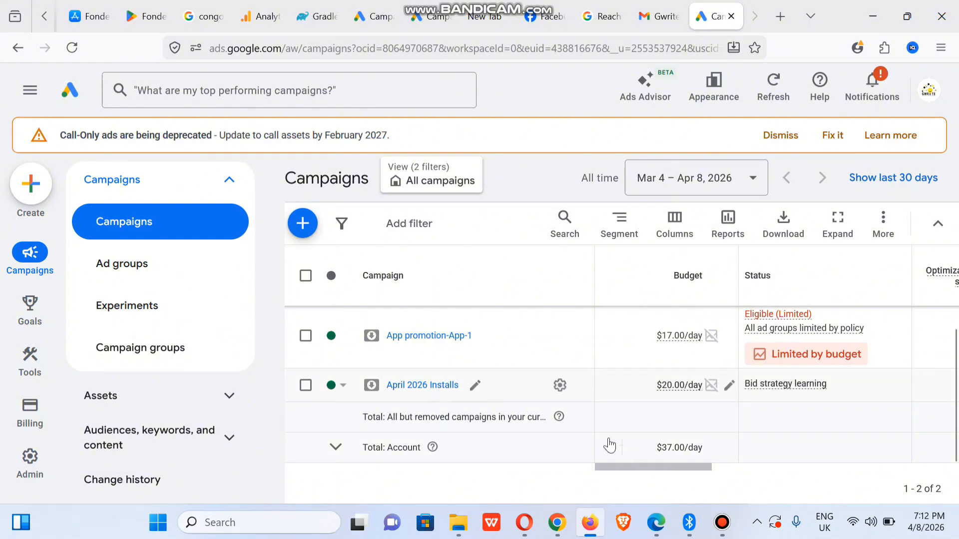
drag(640, 470, 732, 478)
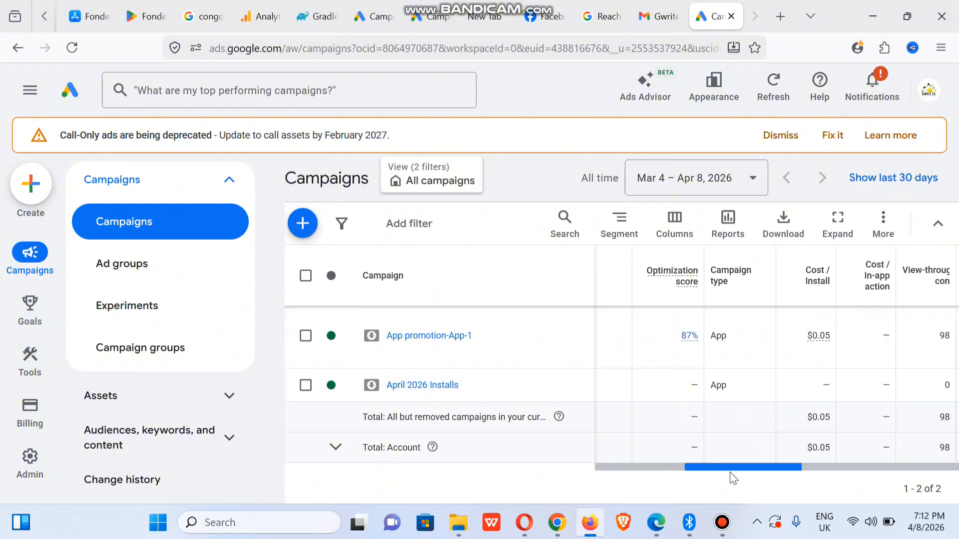
drag(730, 471, 828, 480)
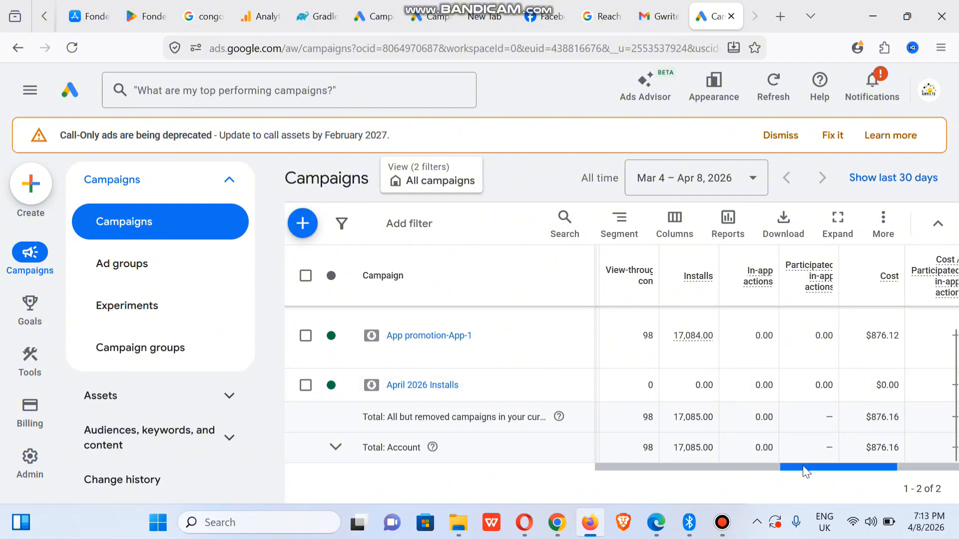
drag(803, 468, 895, 472)
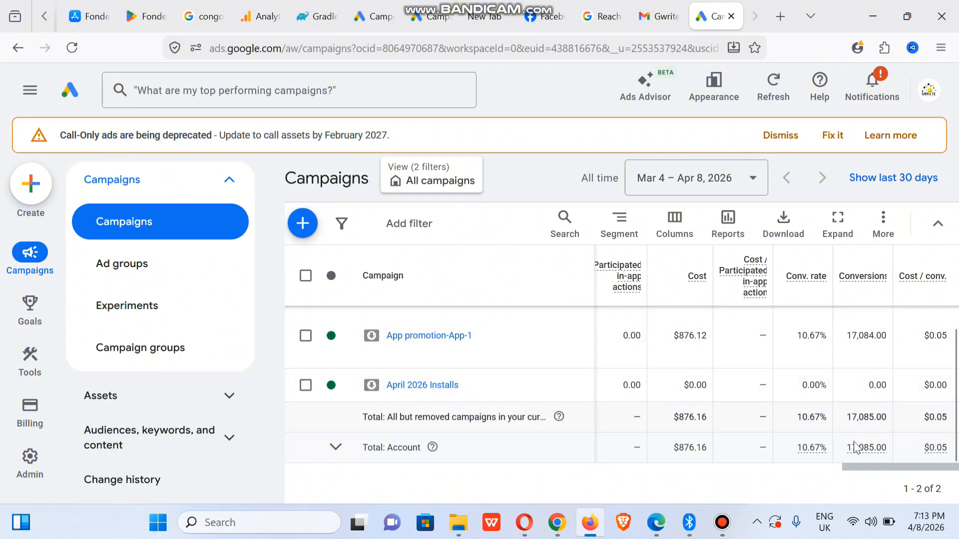
drag(845, 470, 699, 476)
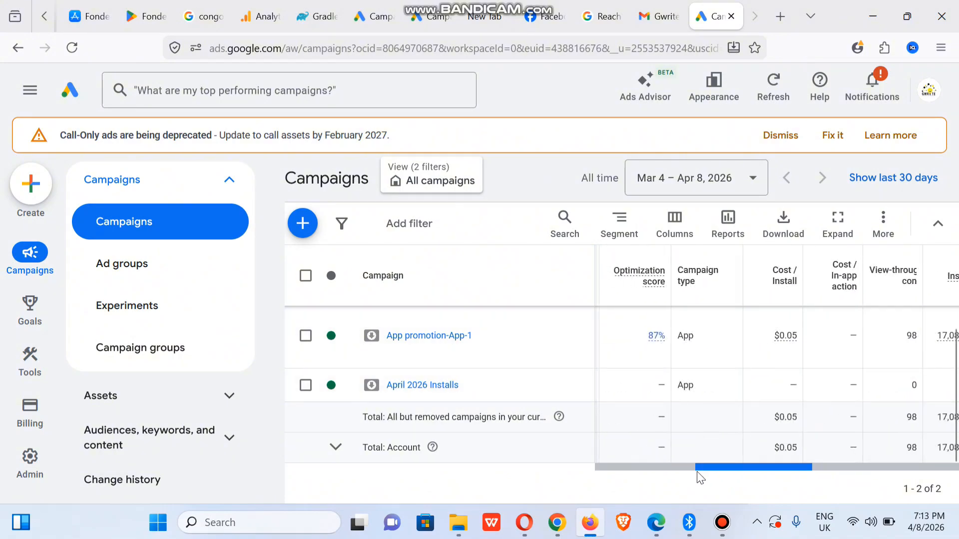